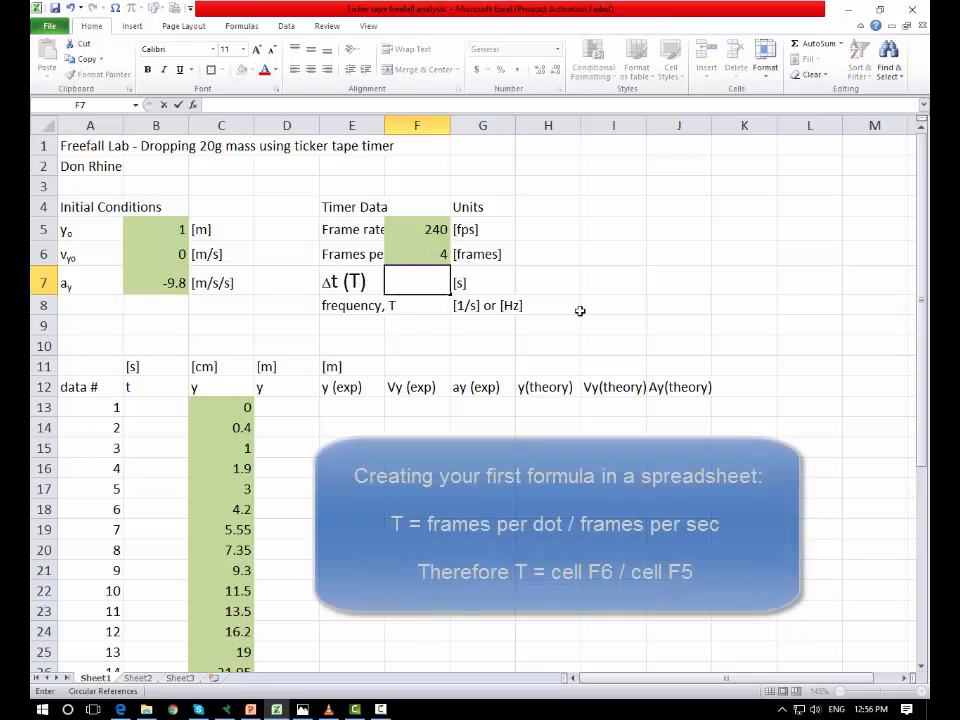
Enter the formula =F6/F5 in cell F7 to calculate the timer period
text(=)
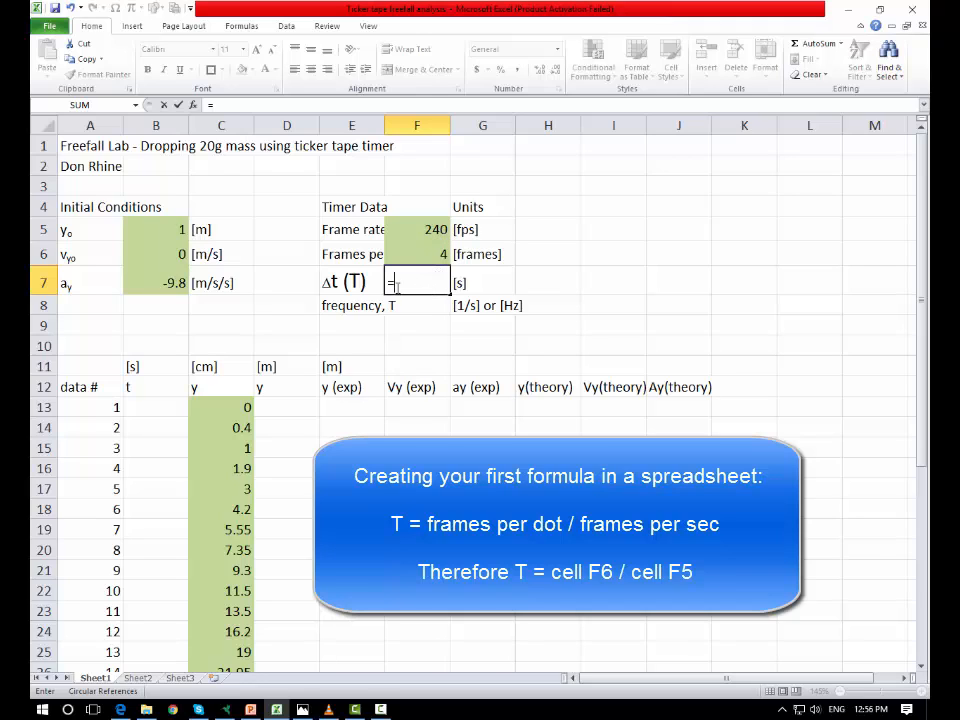
click(440, 255)
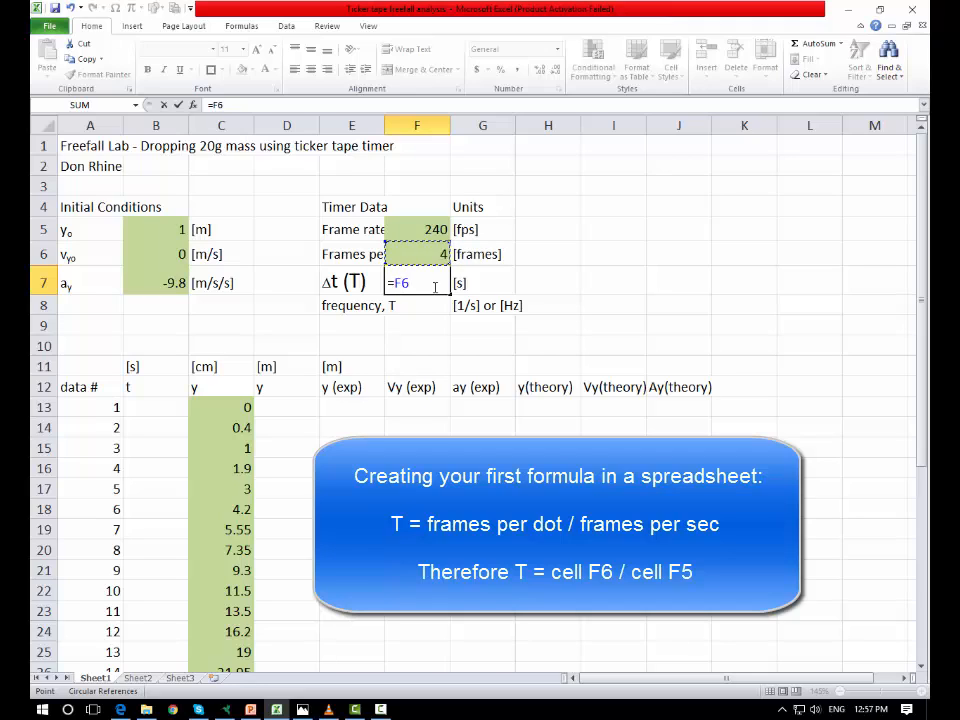
text(/)
click(437, 229)
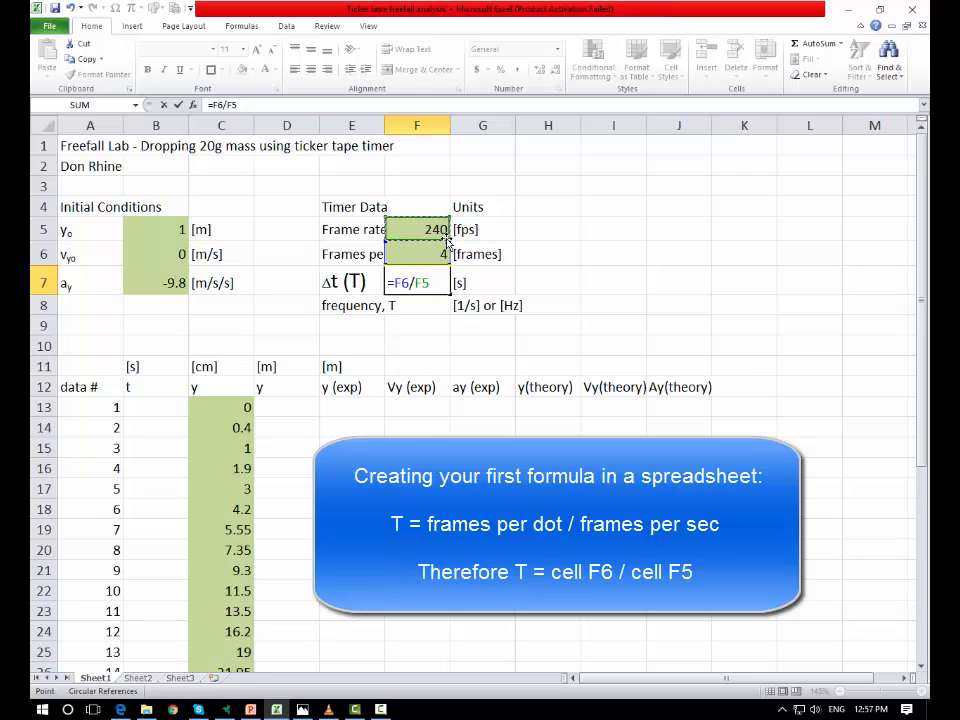
key(Return)
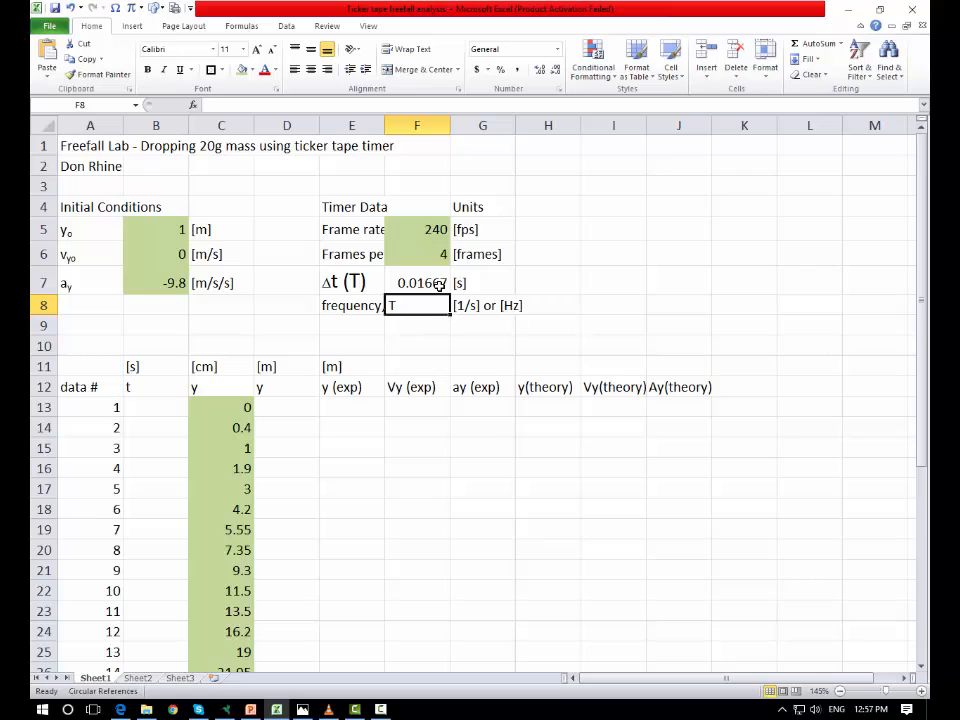
Display the period in F7 with four decimal places and narrow column F to fit its contents
click(424, 283)
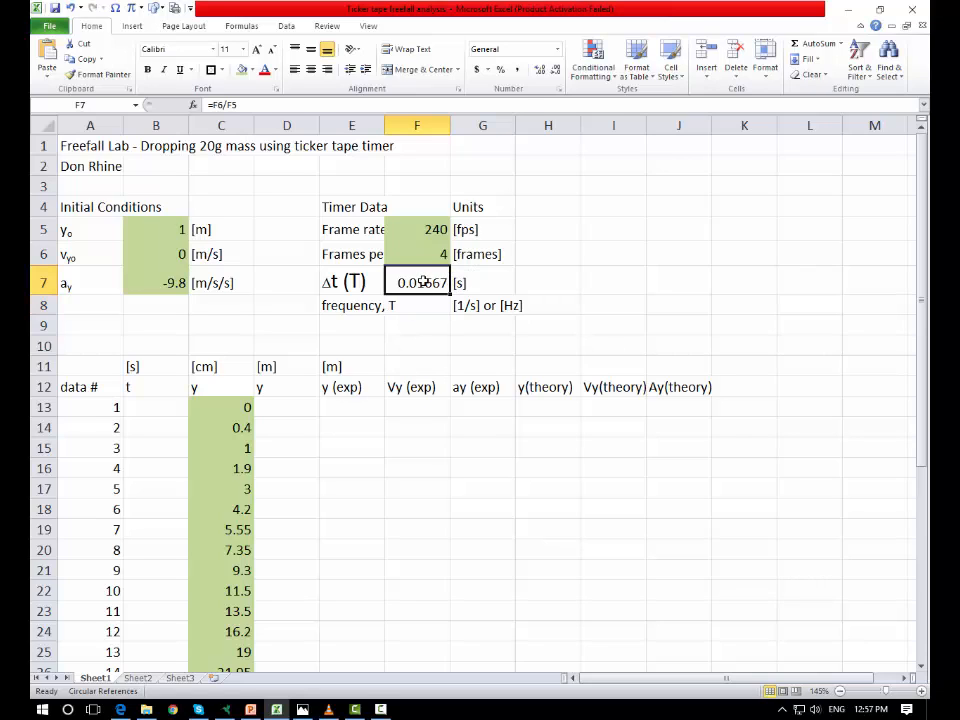
click(555, 72)
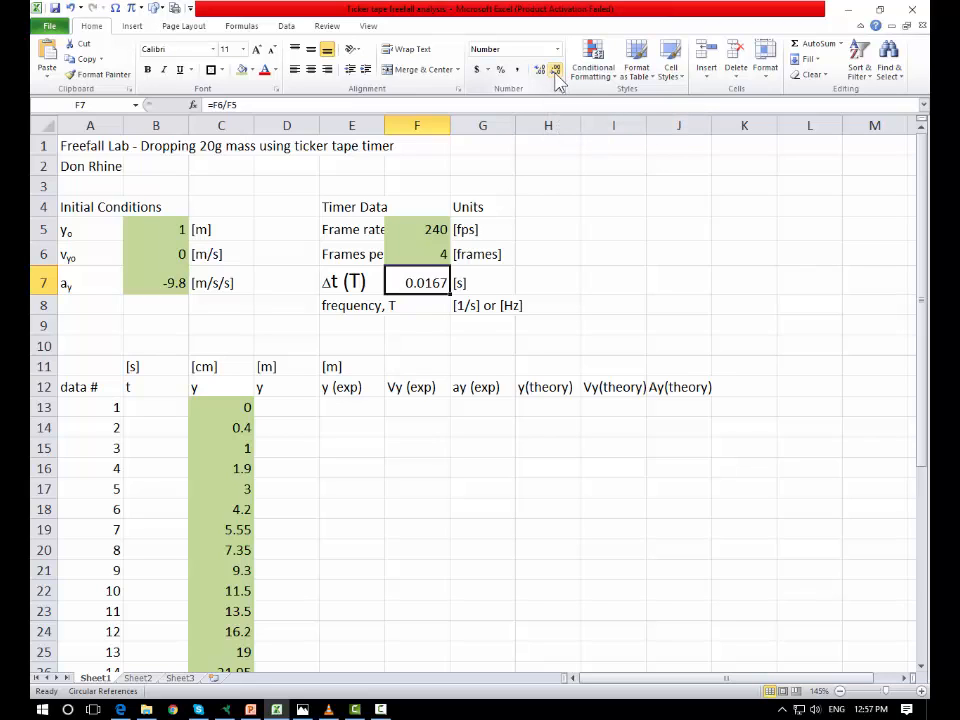
click(539, 71)
click(539, 71)
click(539, 71)
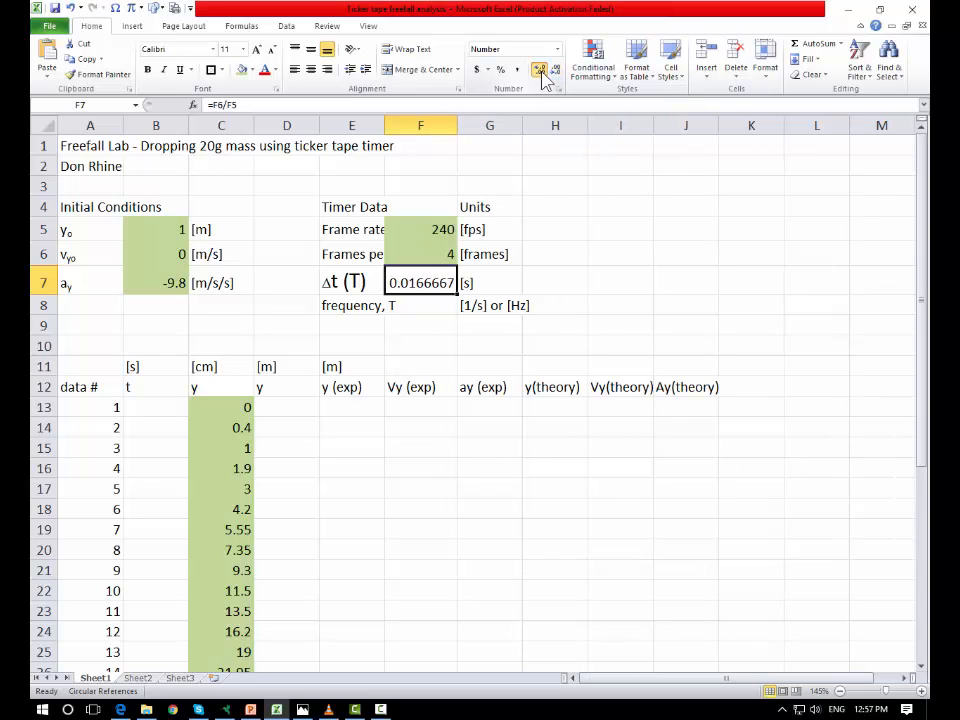
click(539, 71)
click(539, 71)
click(539, 71)
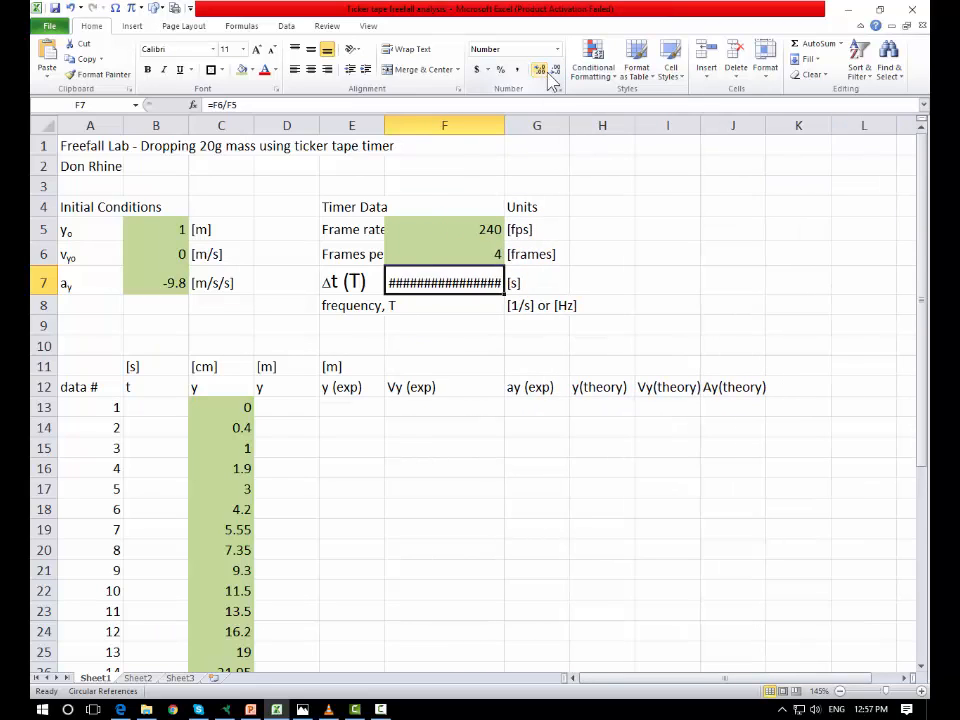
click(555, 71)
click(555, 71)
click(555, 71)
click(555, 71)
click(555, 71)
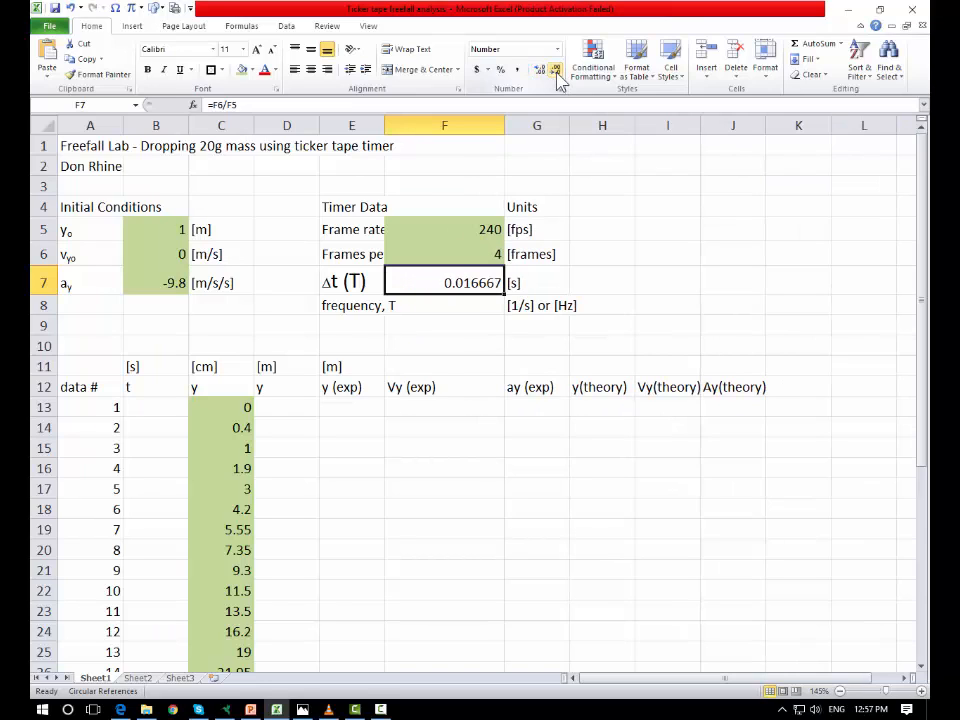
click(556, 72)
click(556, 72)
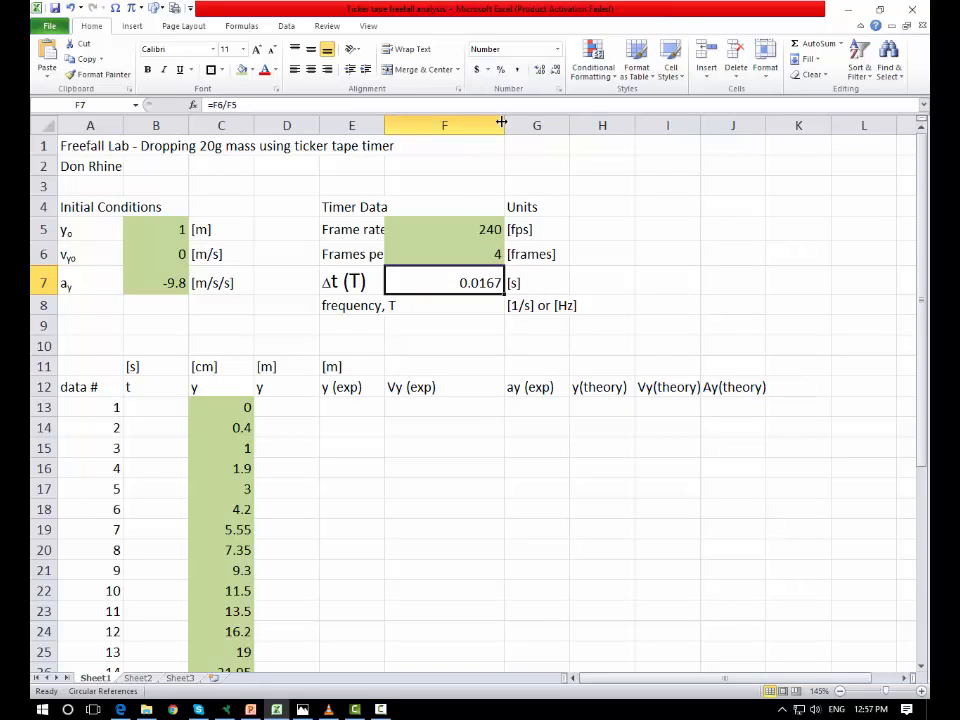
drag(504, 122, 461, 122)
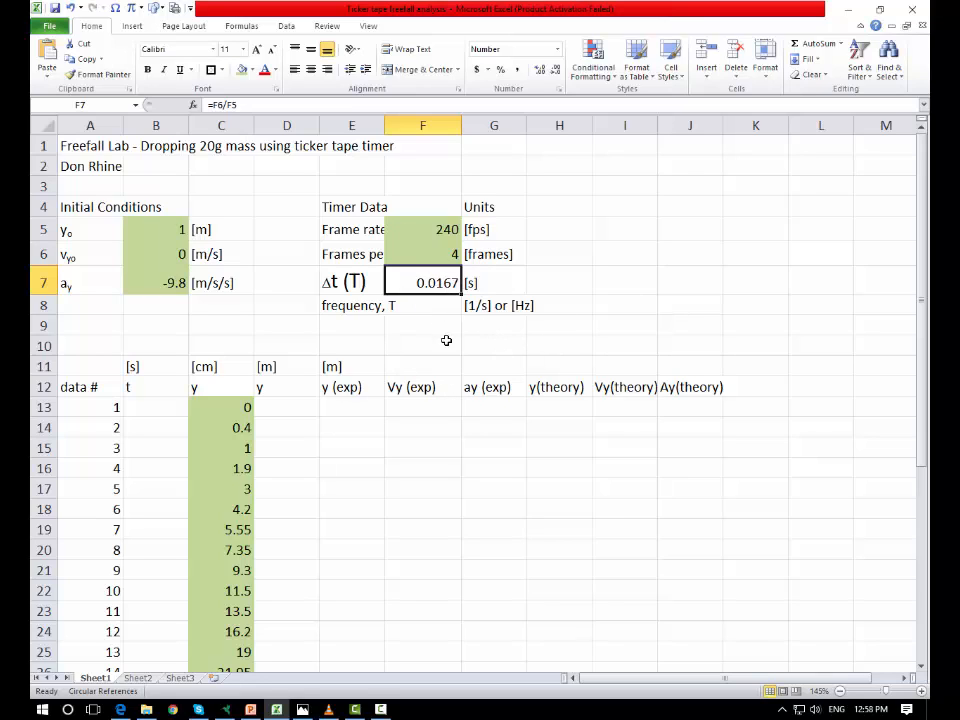
Enter the formula =1/F7 in cell F8 to calculate the frequency
double_click(424, 282)
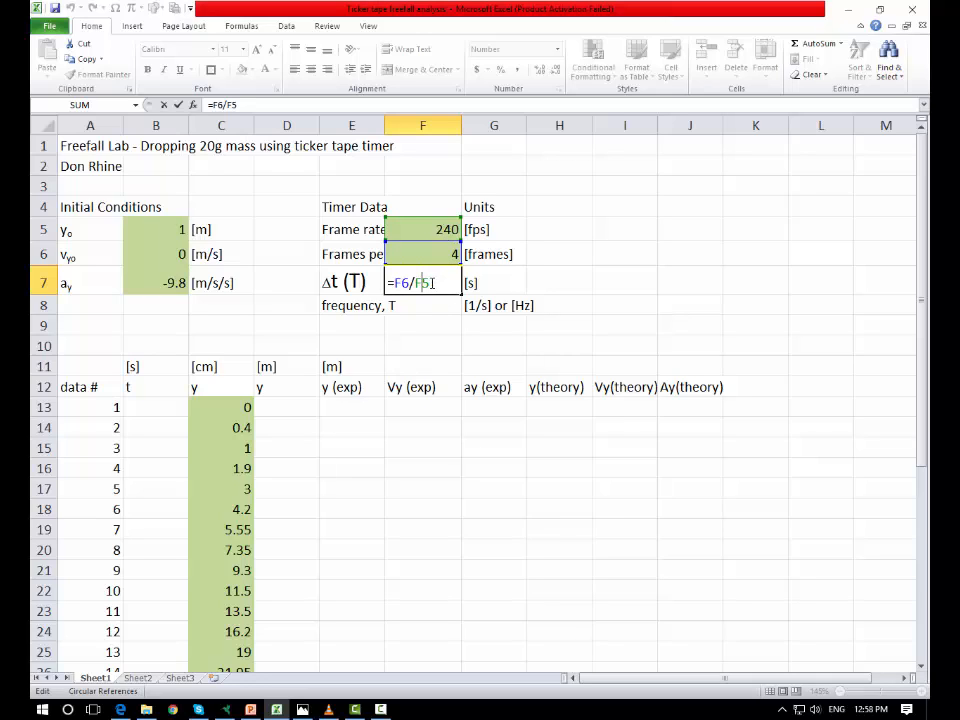
click(612, 305)
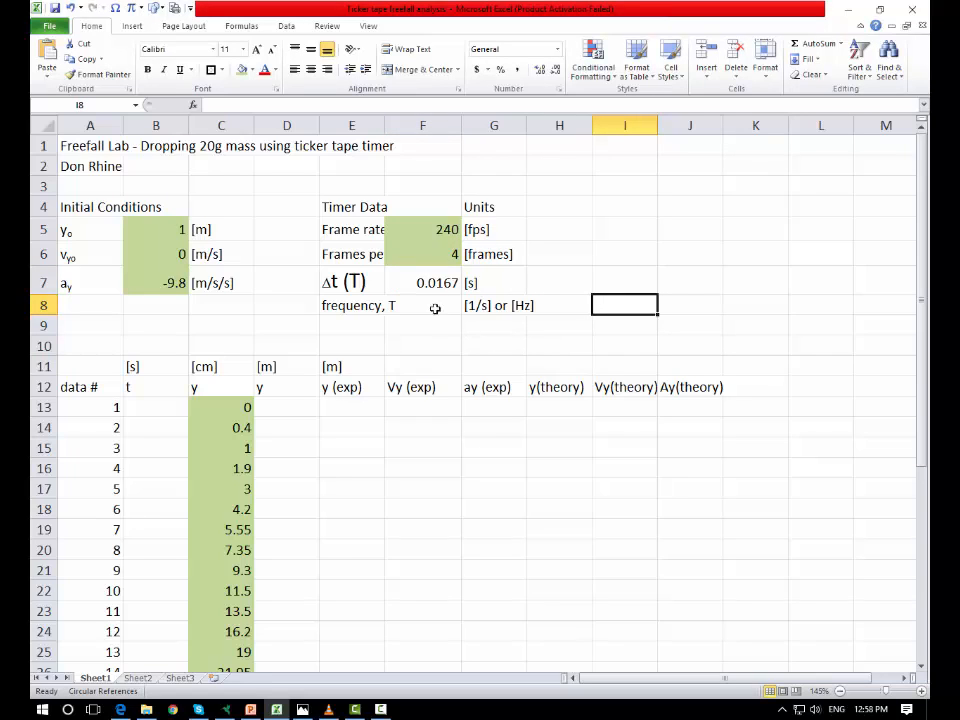
click(347, 305)
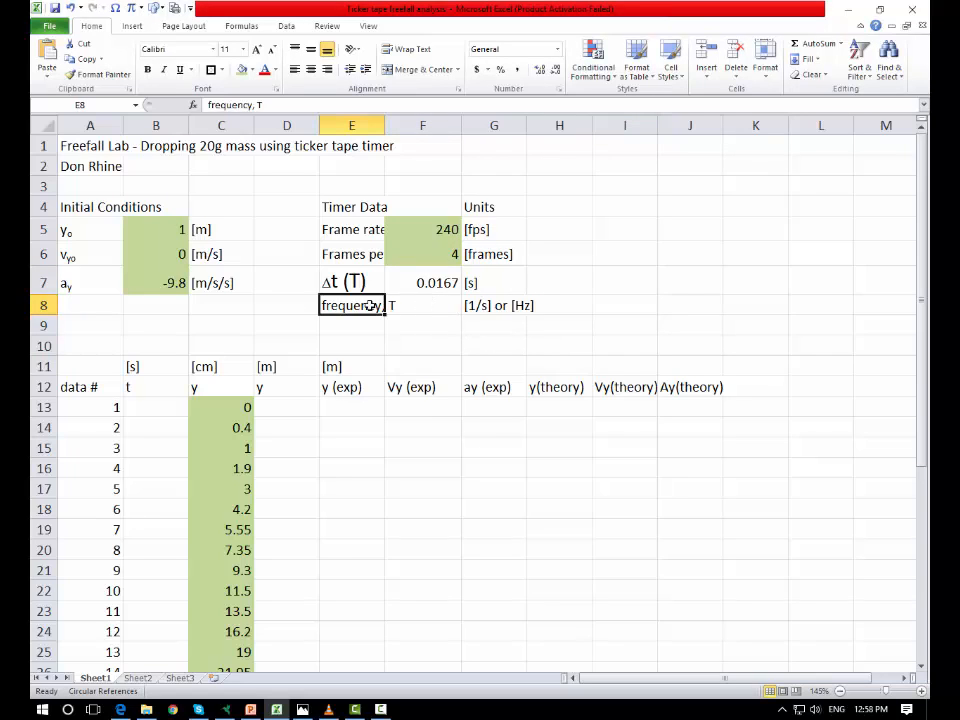
double_click(426, 304)
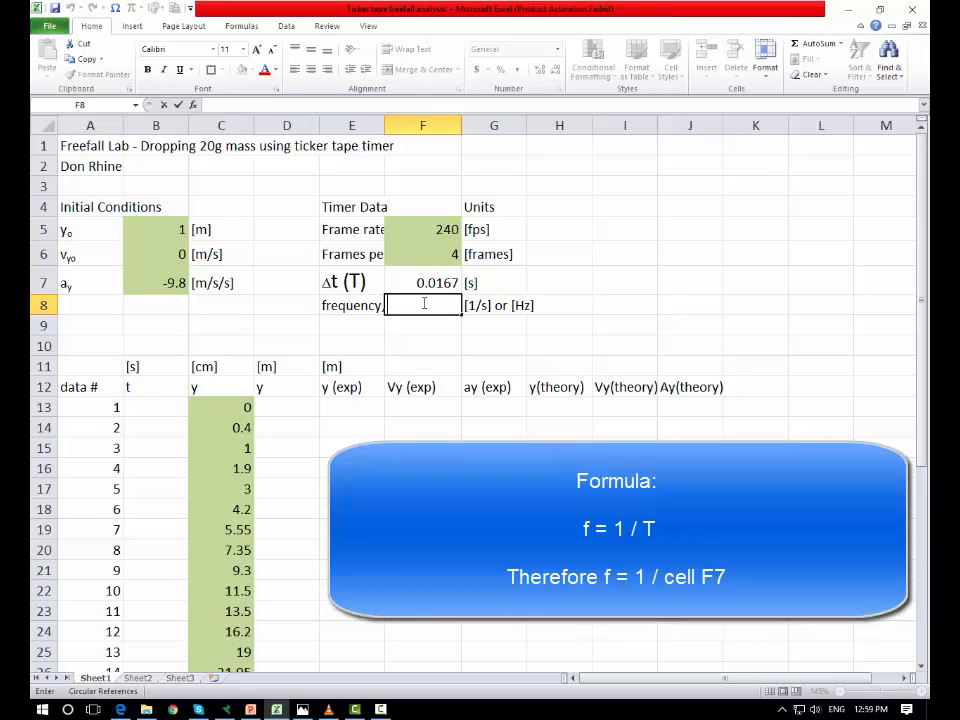
text(=)
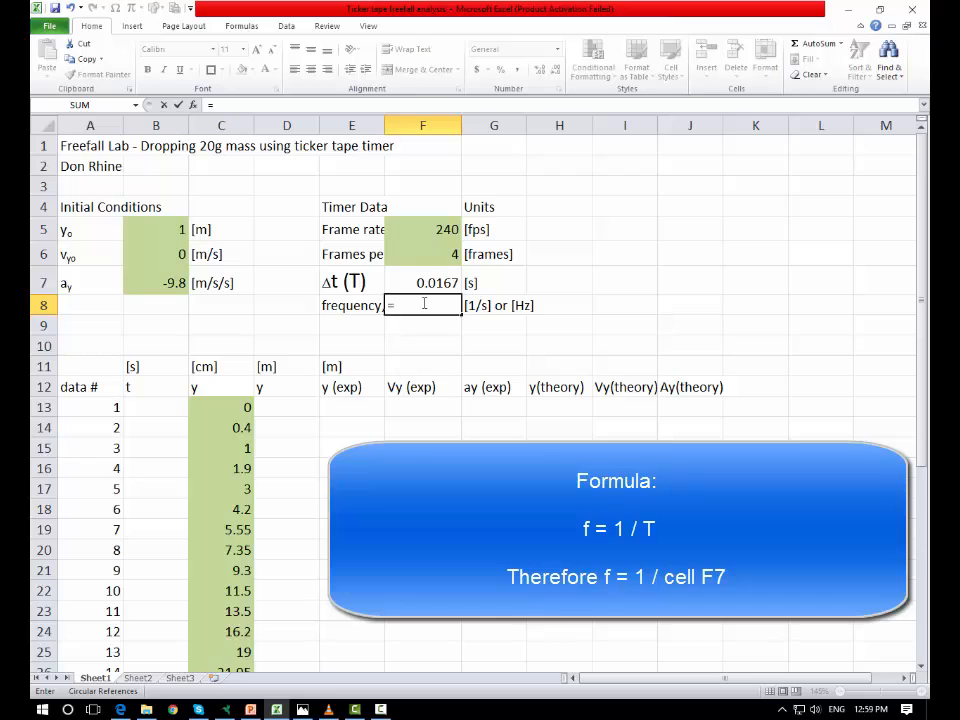
text(1/)
click(430, 283)
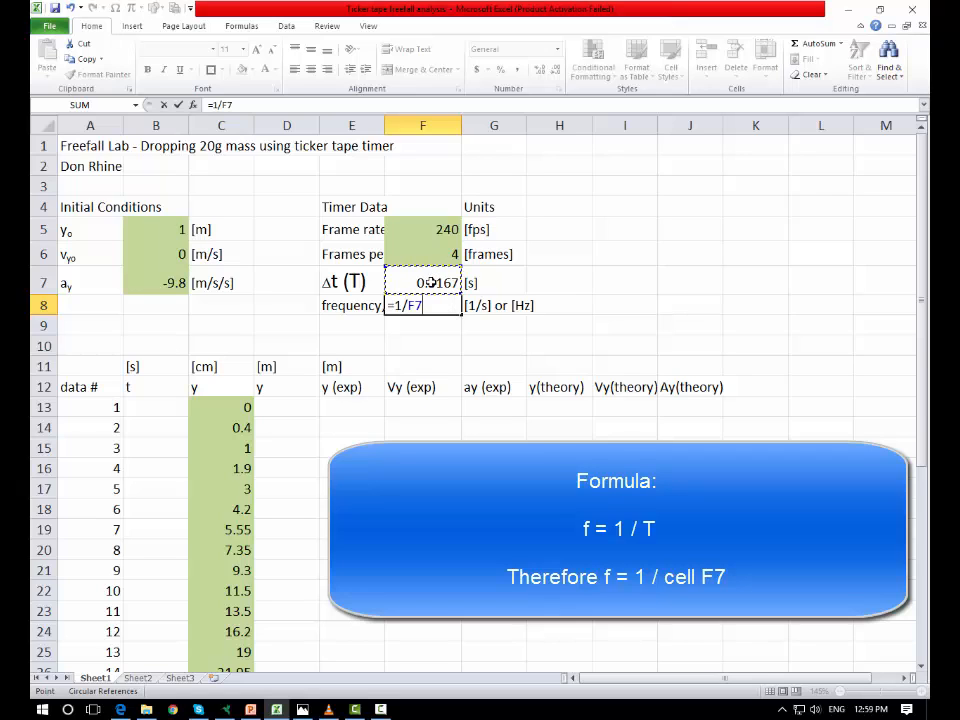
key(Return)
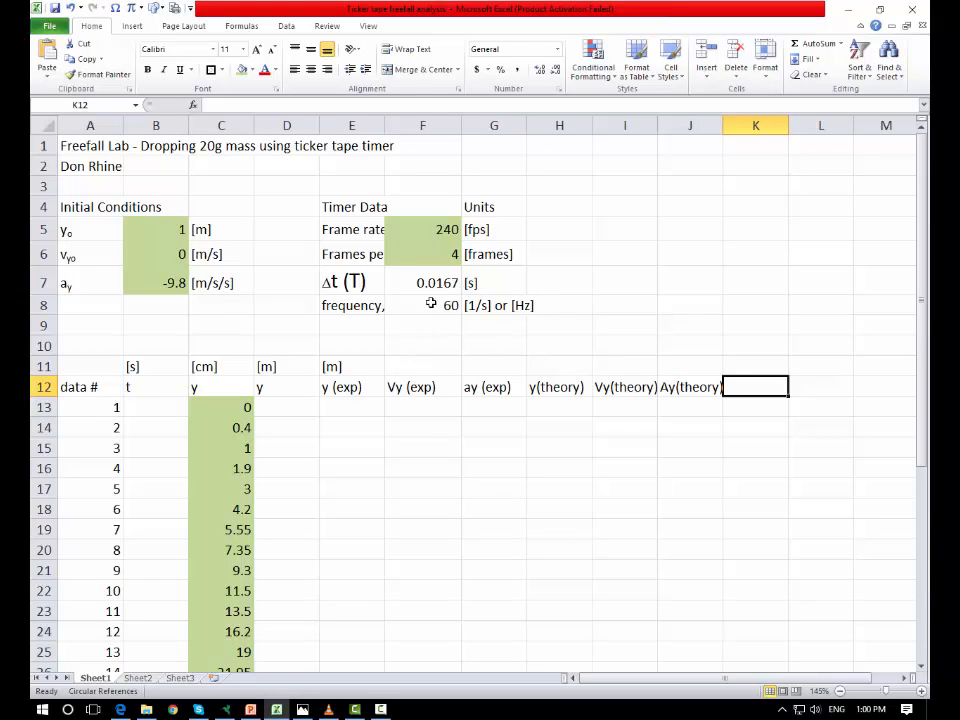
Enter the label "to" in cell A8 and format its letter o as superscript
click(154, 404)
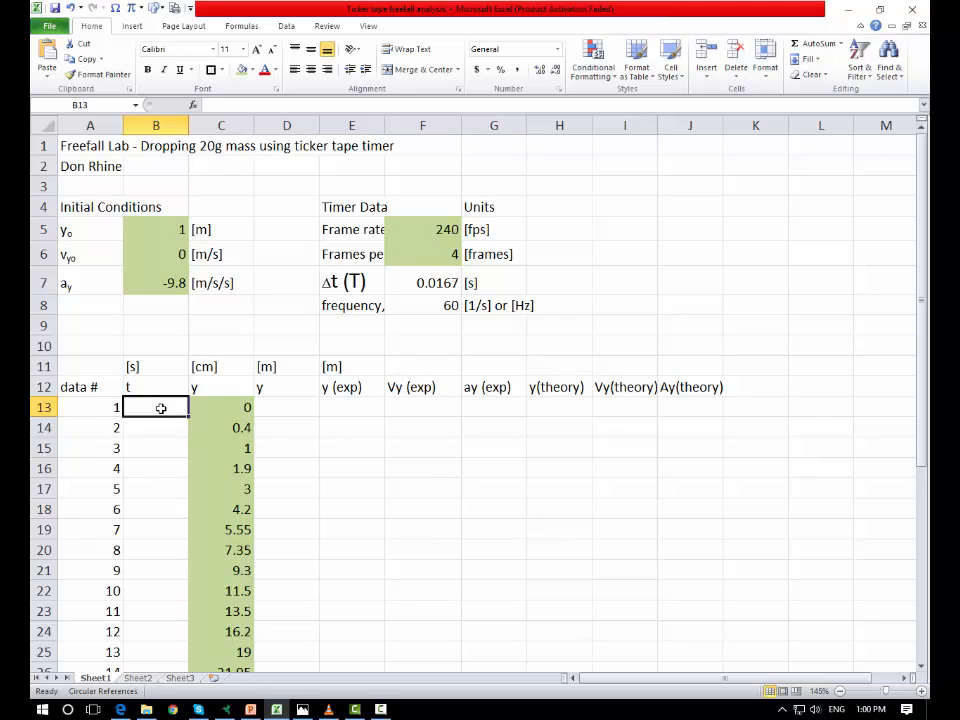
click(96, 309)
text(t)
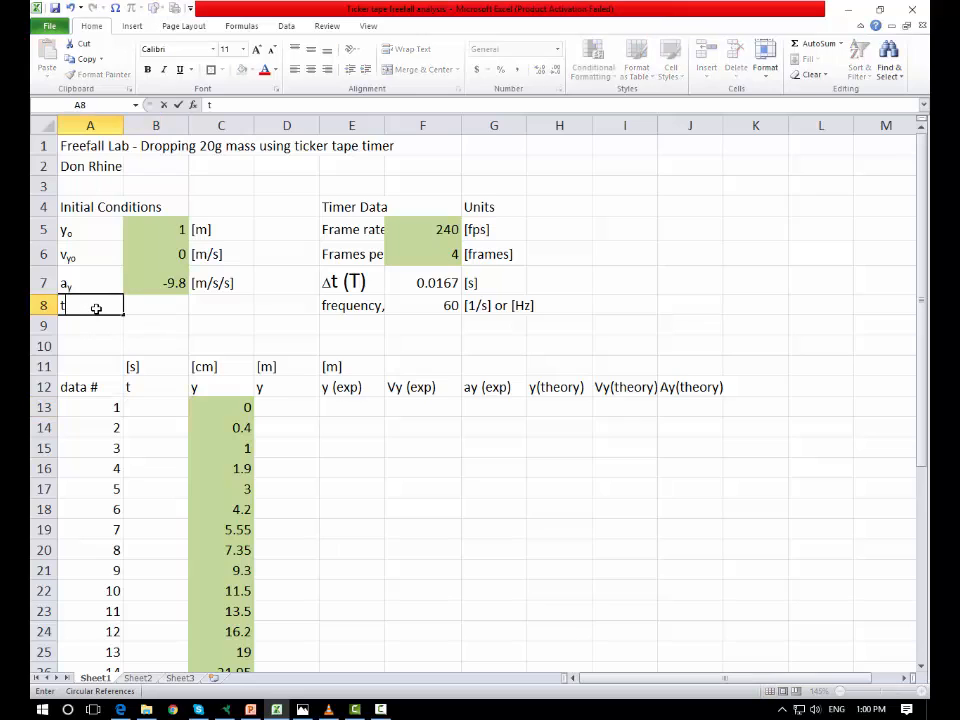
text(o)
key(shift+Left)
right_click(68, 305)
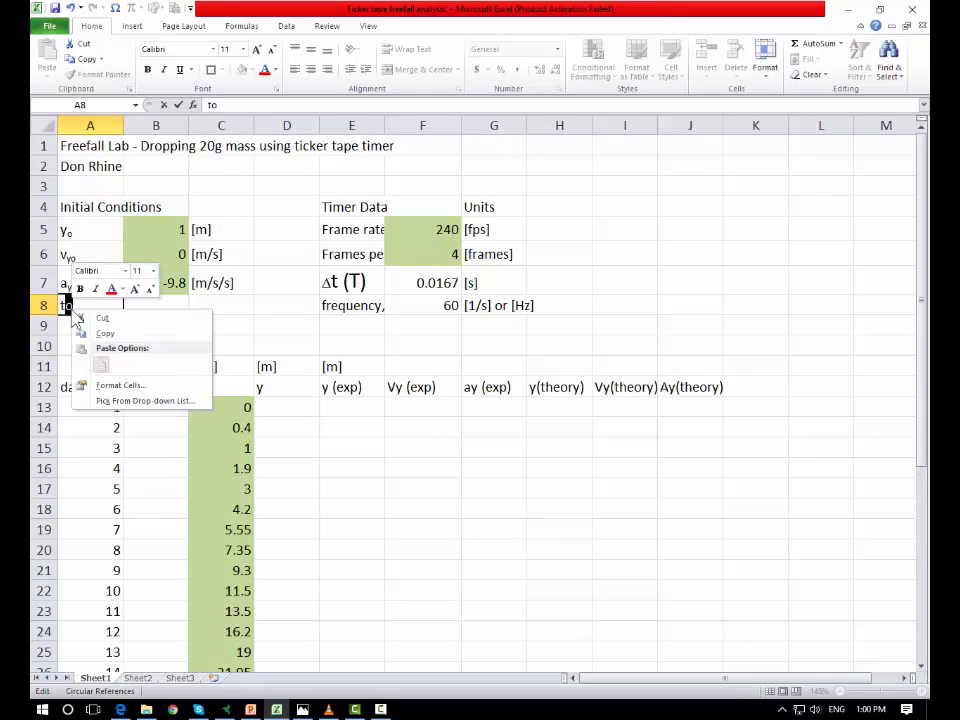
click(118, 386)
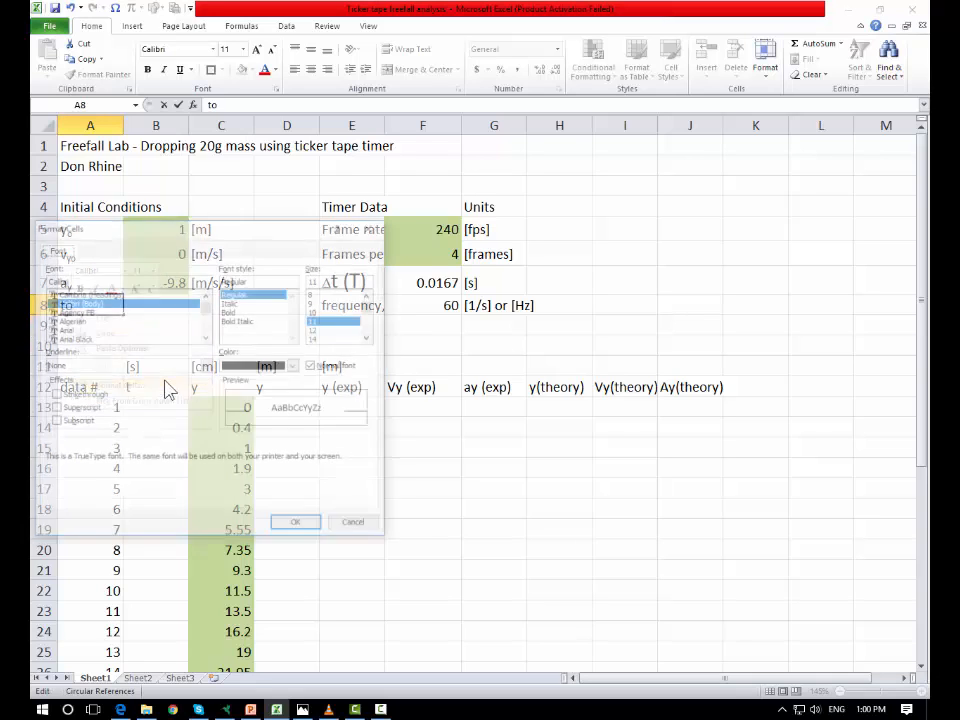
click(68, 421)
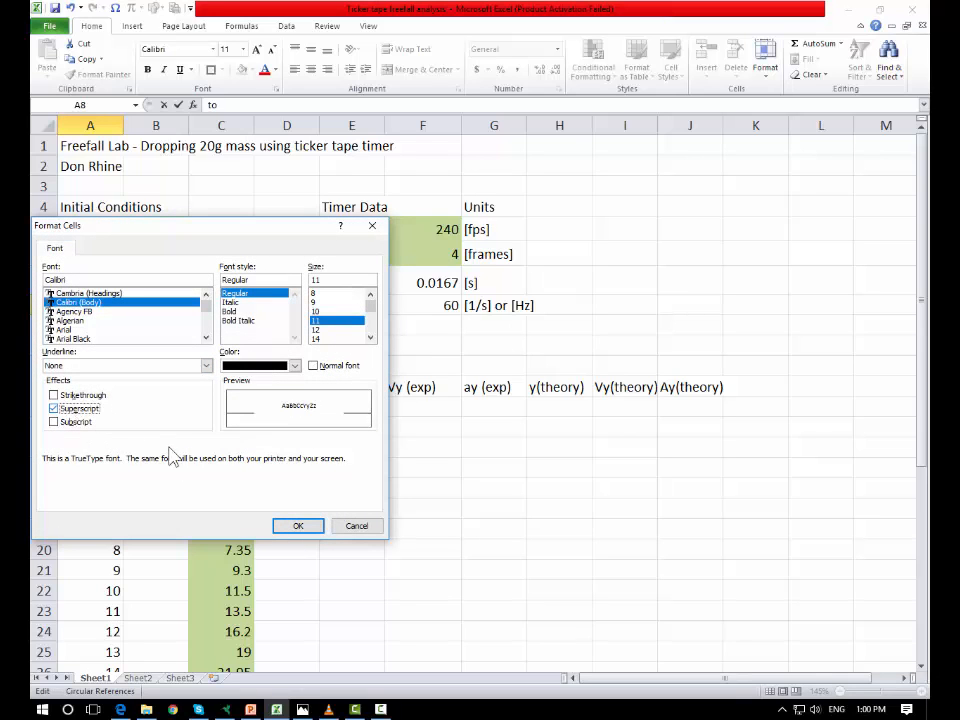
click(297, 525)
Enter 0 as the initial time in B8 and its unit [s] in C8
click(170, 313)
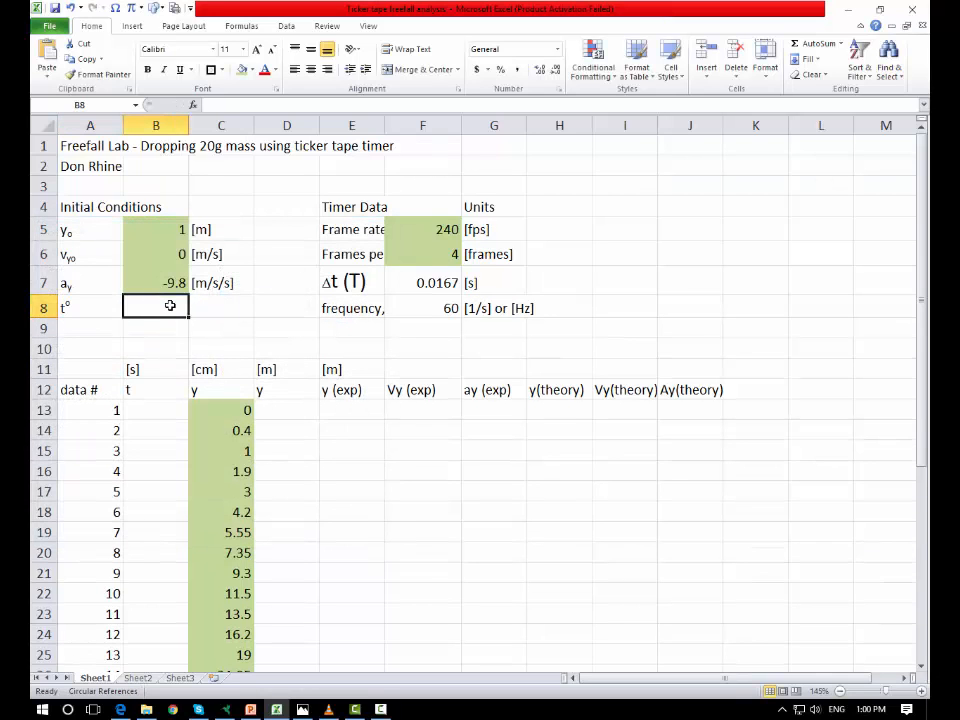
text(0)
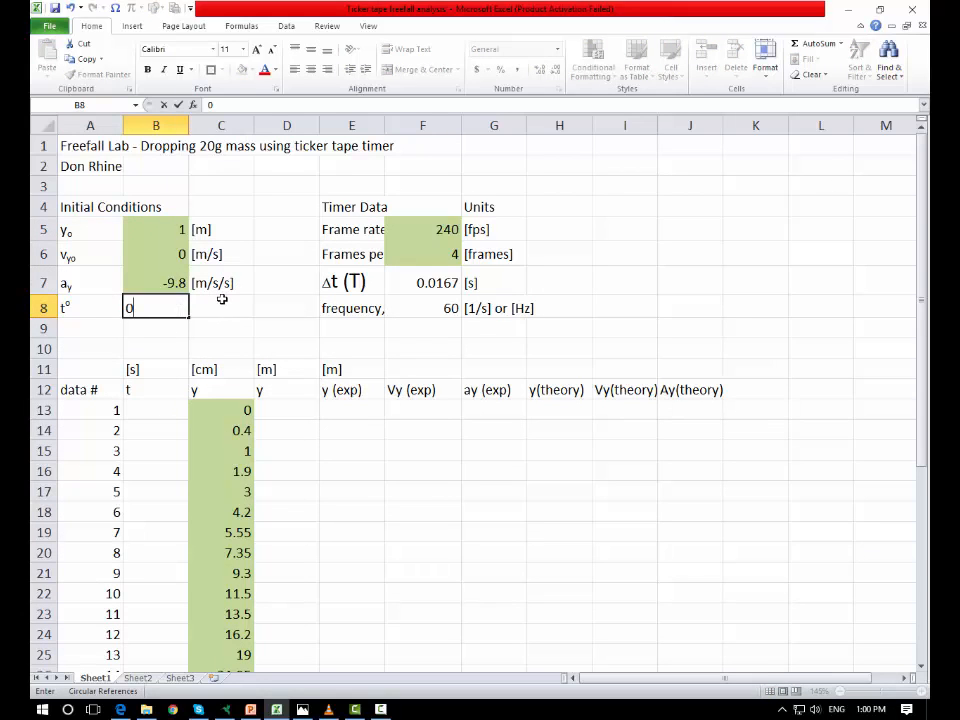
click(221, 300)
text([s)
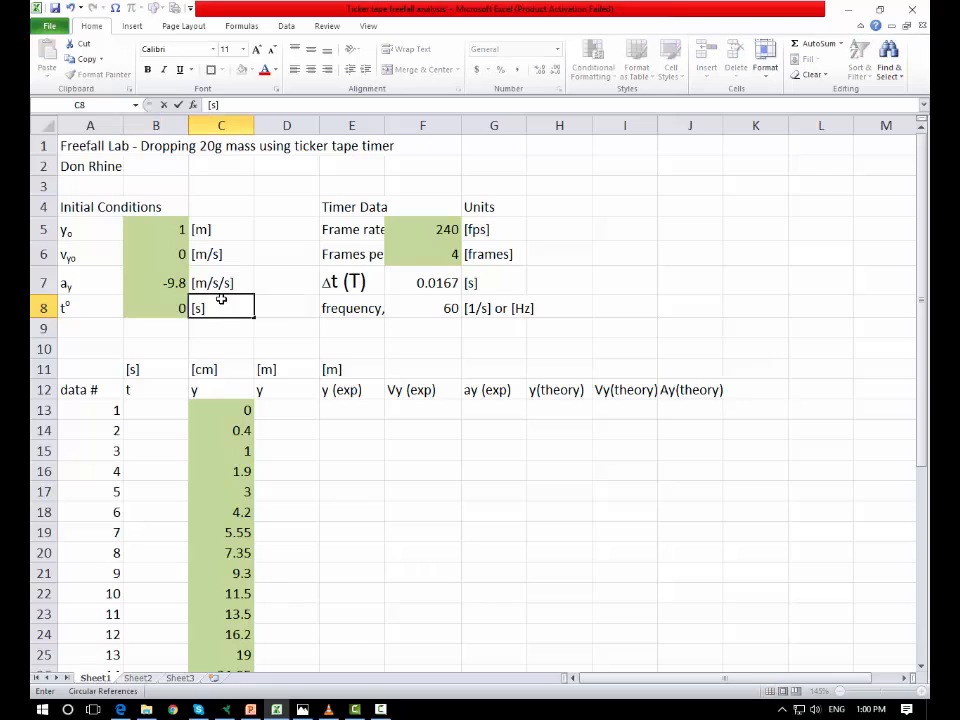
key(Return)
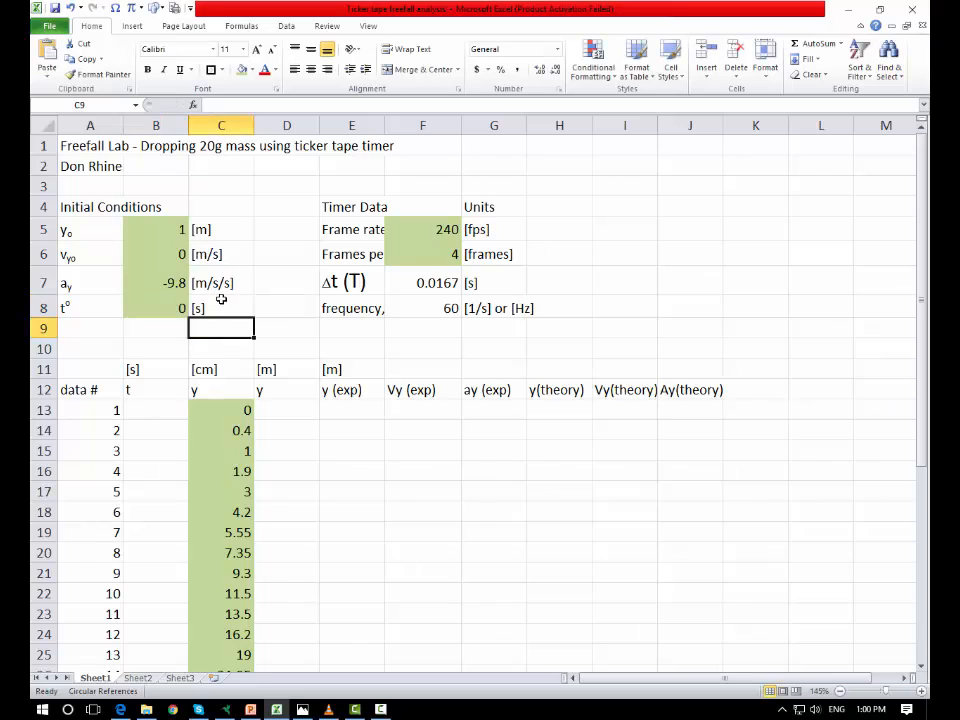
Format the letter o of the initial time label in A8 as subscript
key(Right)
click(185, 307)
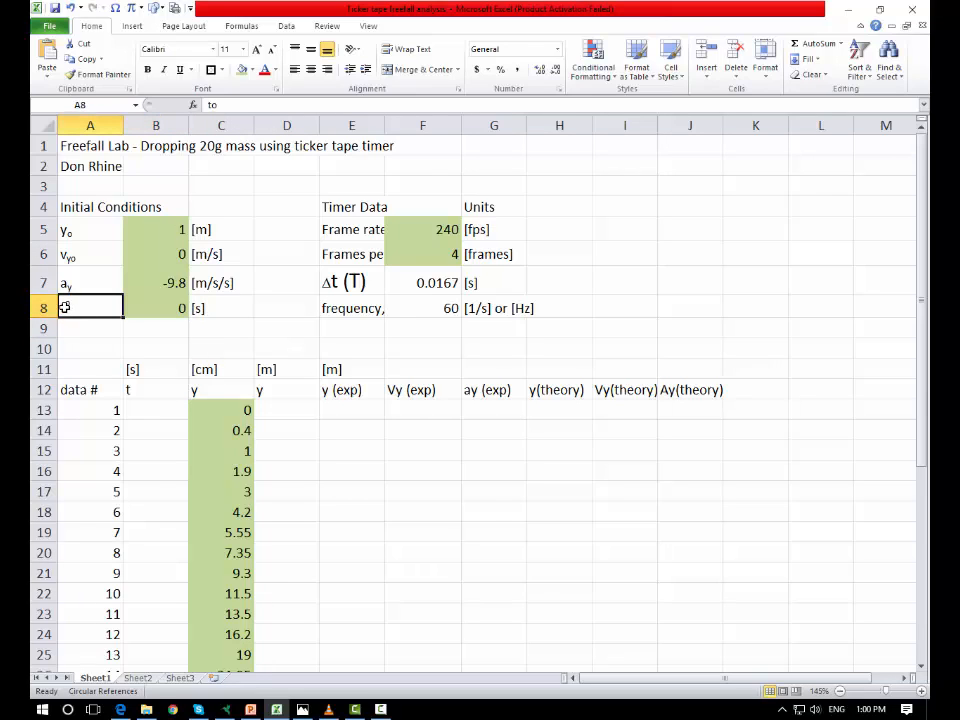
click(376, 452)
Enter the formula =B8 in B13 so the first time value references the initial time
click(141, 413)
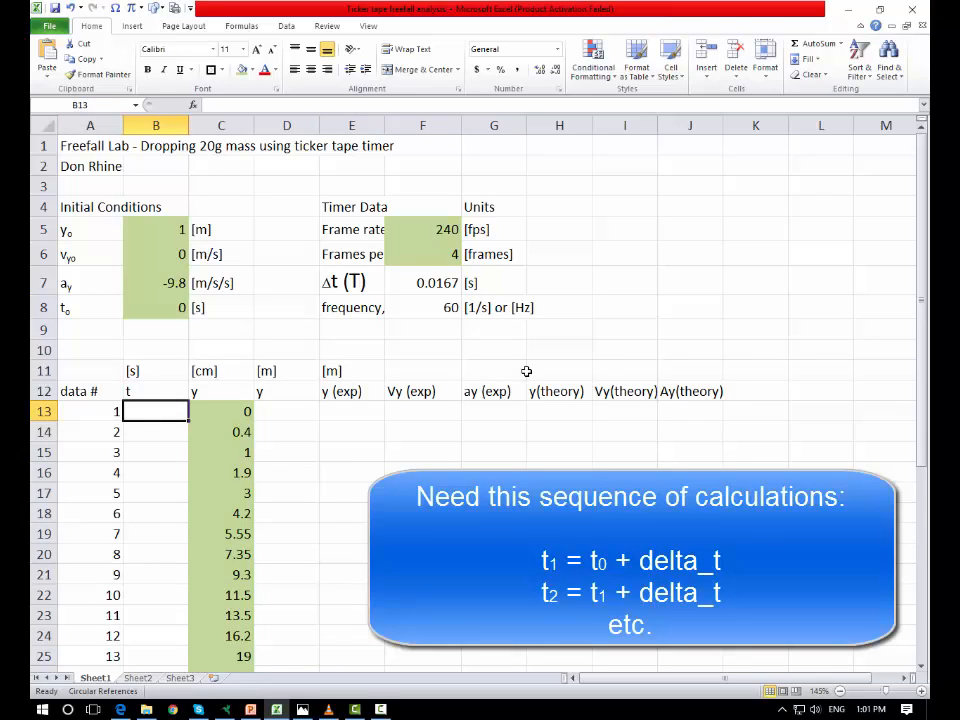
double_click(158, 408)
text(=)
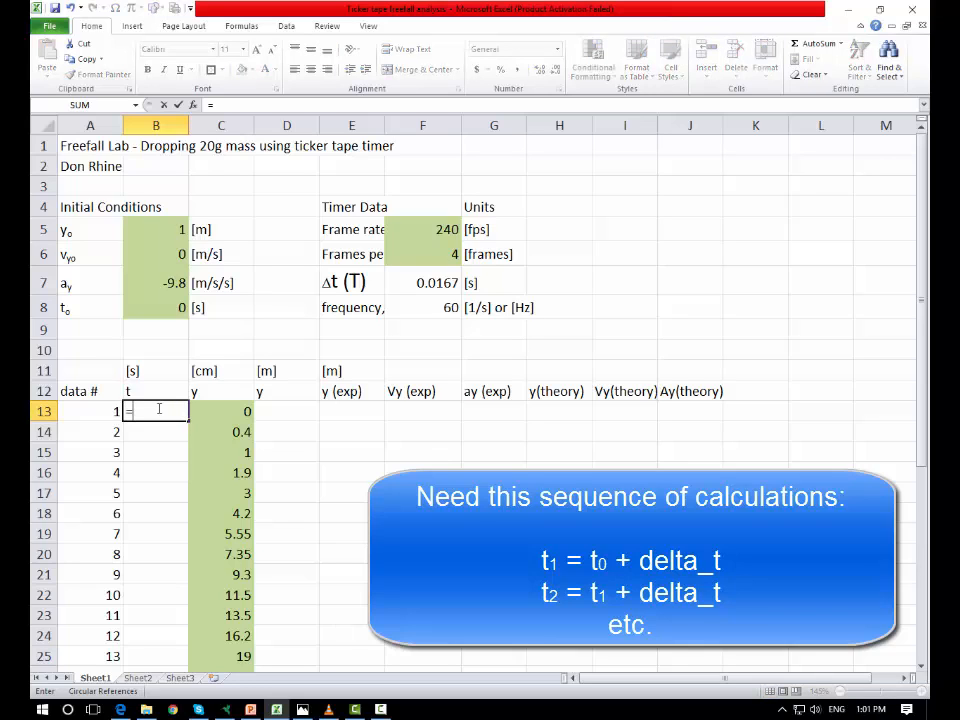
click(174, 309)
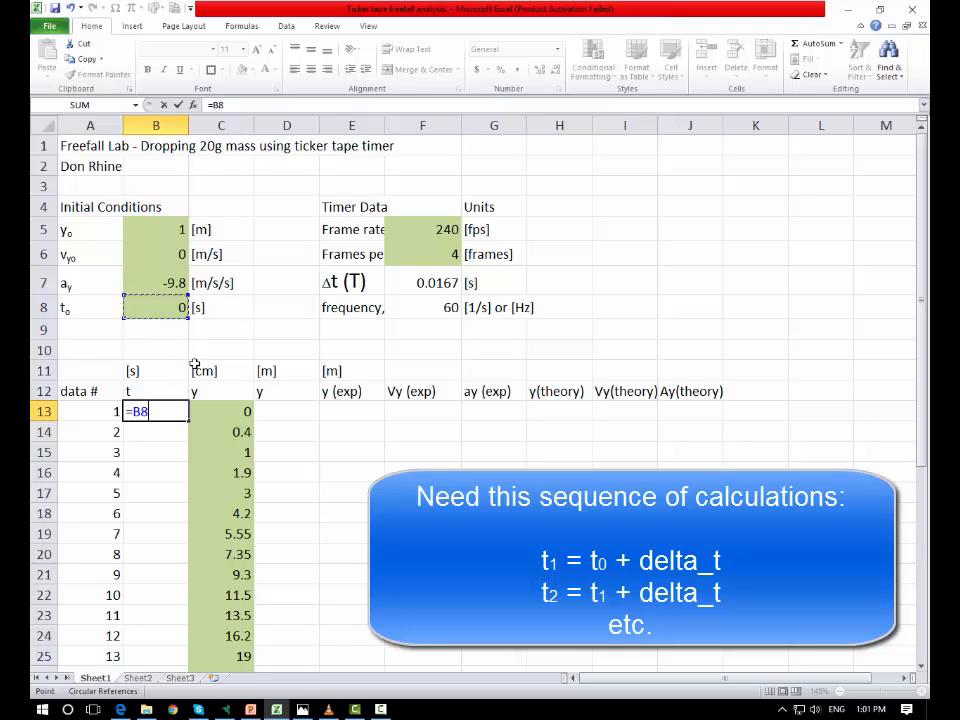
key(Return)
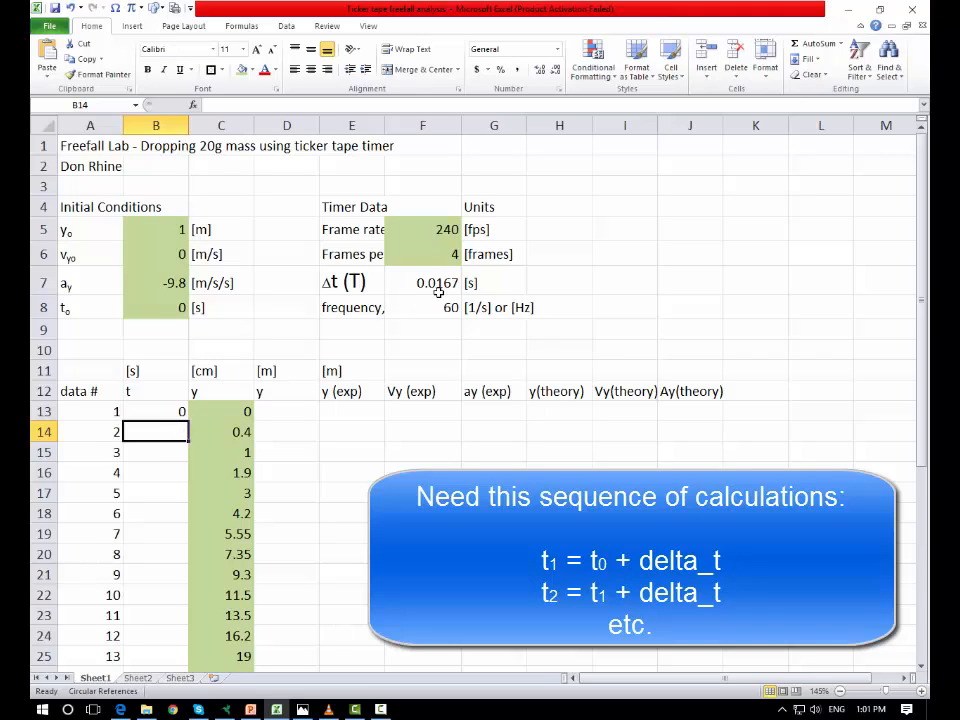
Enter the formula =B13+F7 in B14 to add the timer period to the first time value, and review its references
double_click(165, 435)
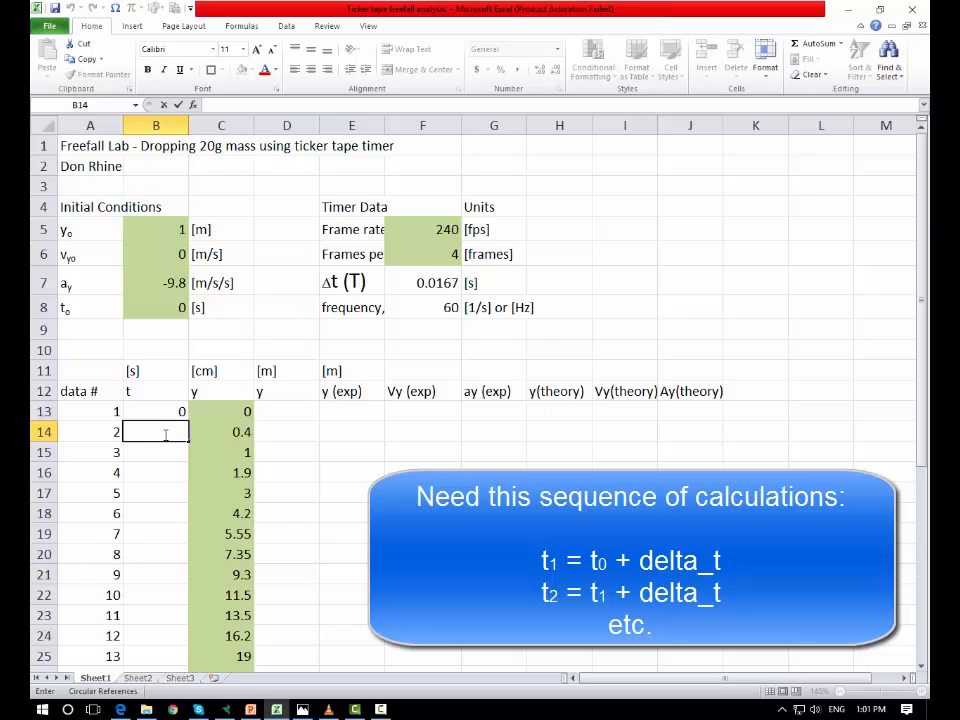
text(=)
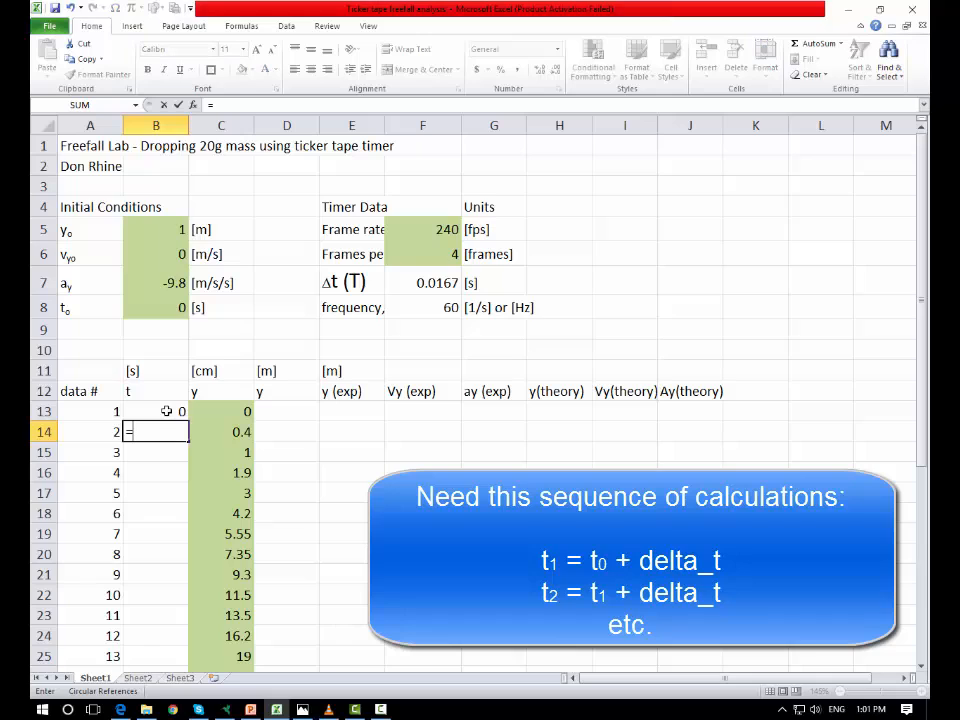
click(177, 411)
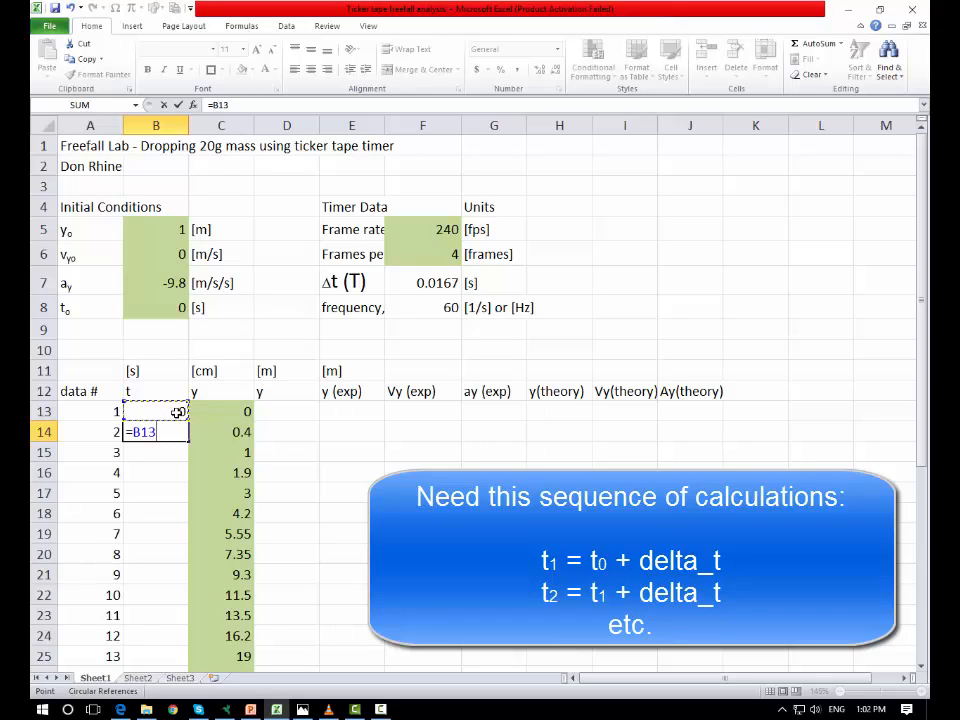
text(+)
click(440, 283)
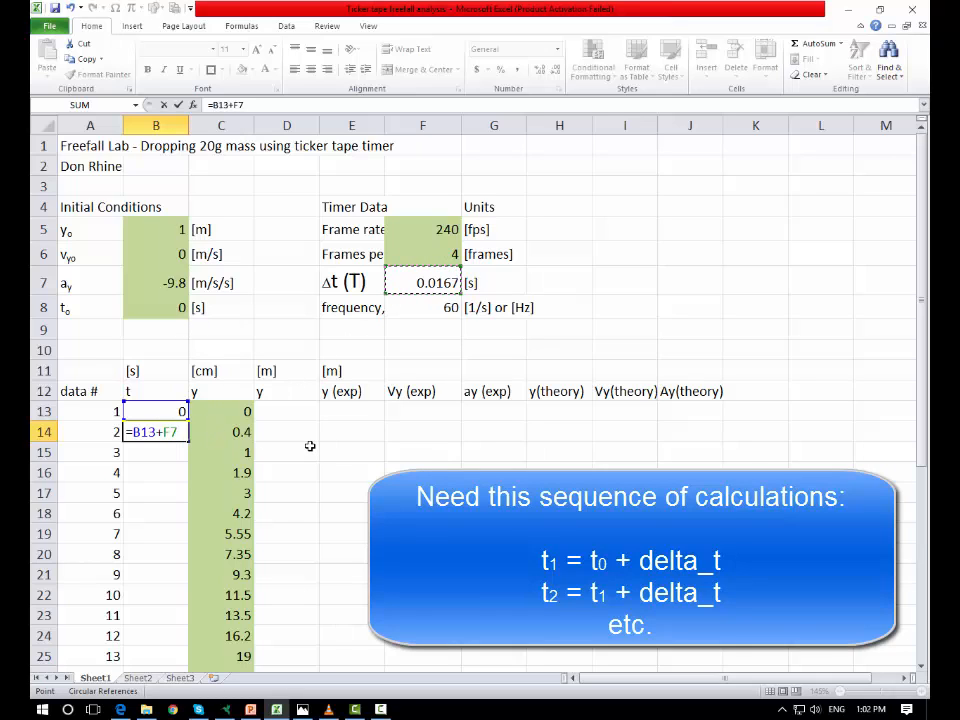
key(Return)
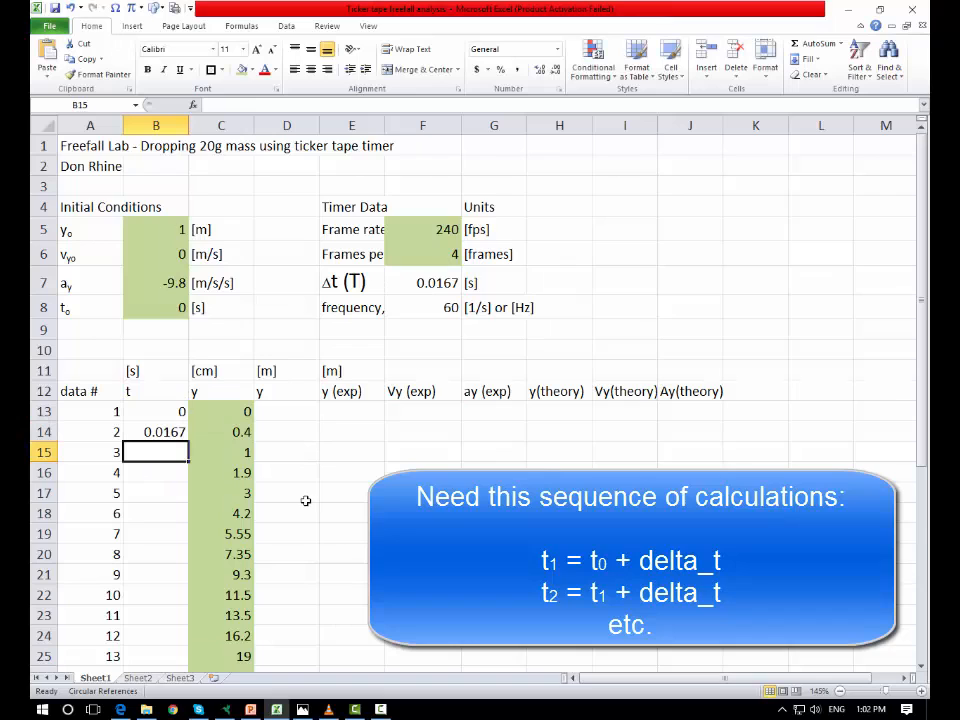
double_click(163, 432)
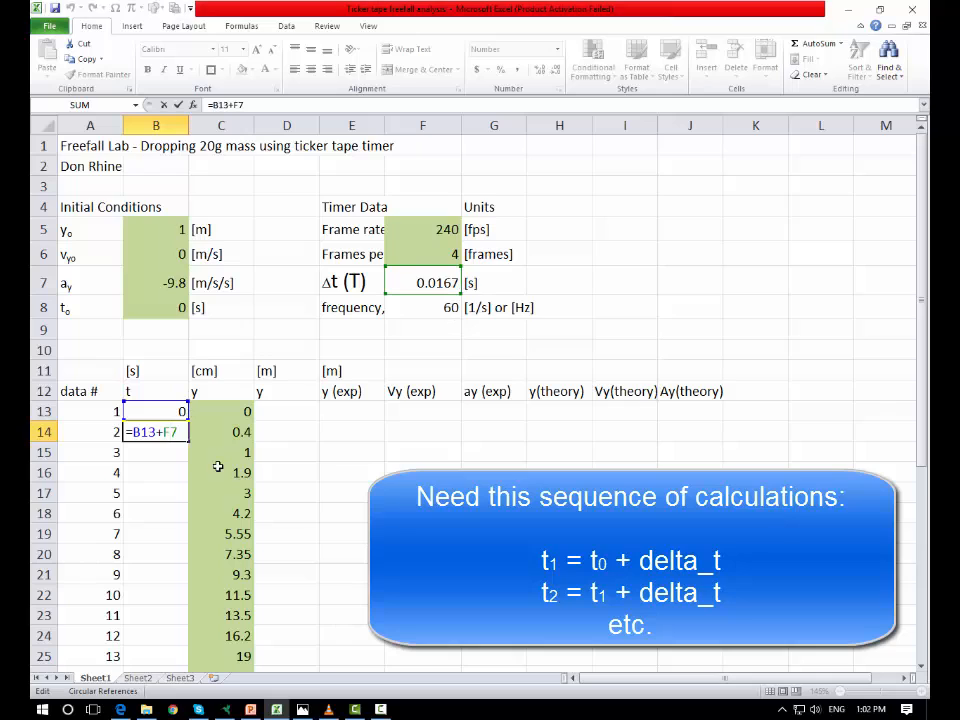
key(Return)
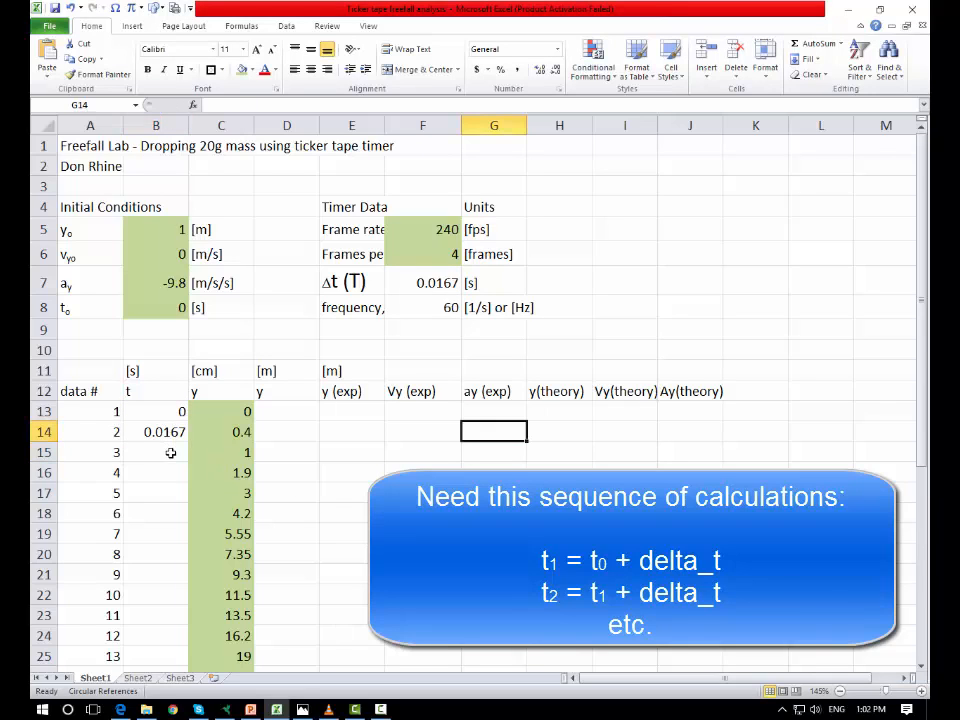
Fill the time formula from B14 down to B20
click(171, 452)
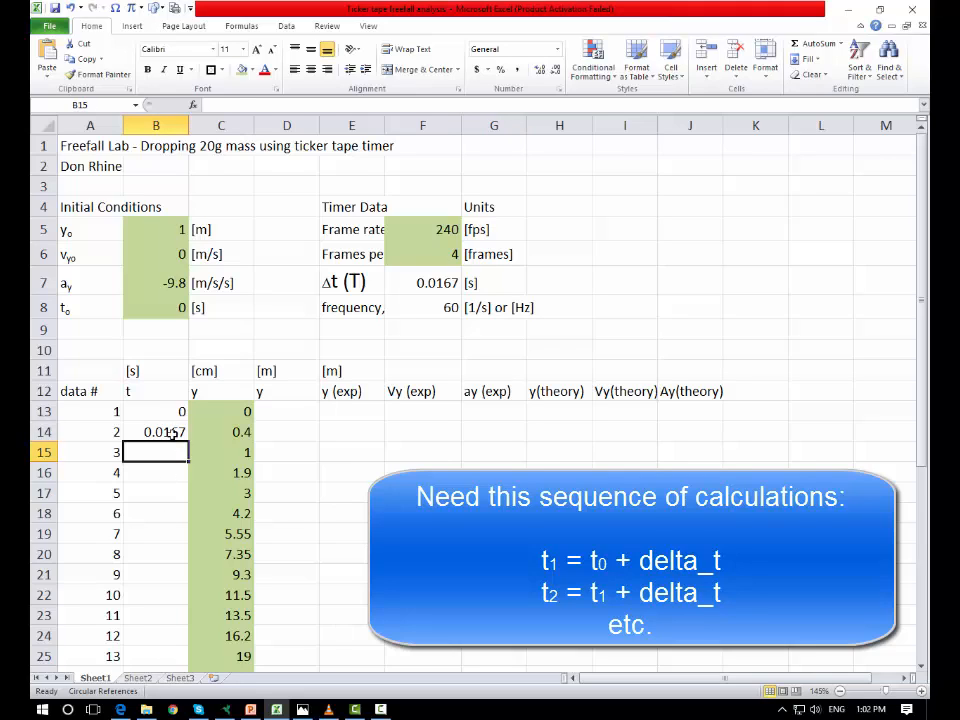
click(172, 432)
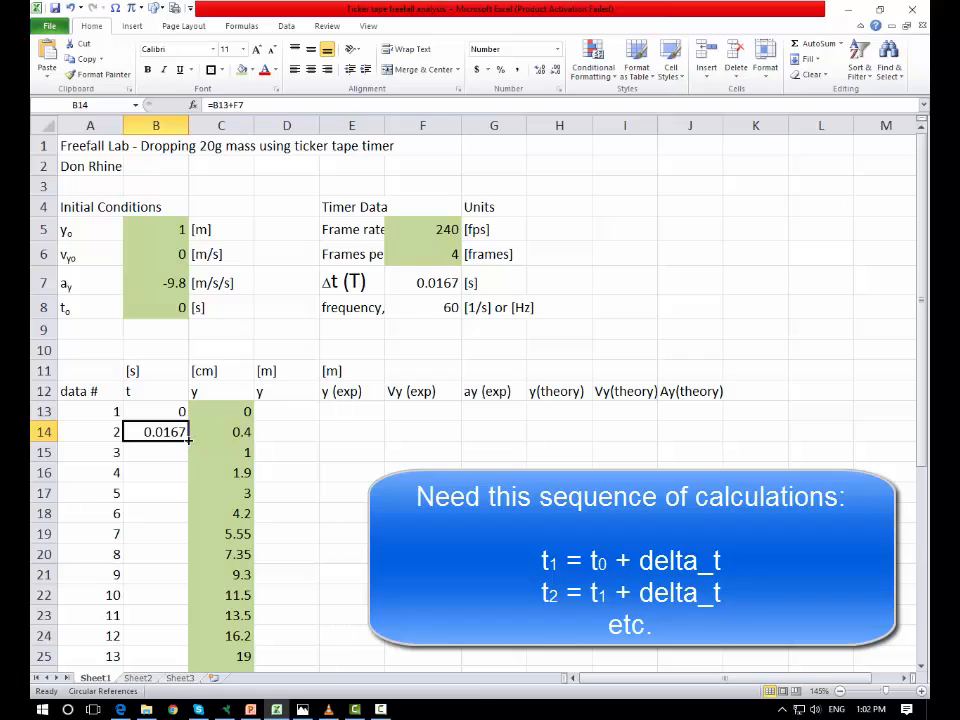
drag(188, 438, 187, 557)
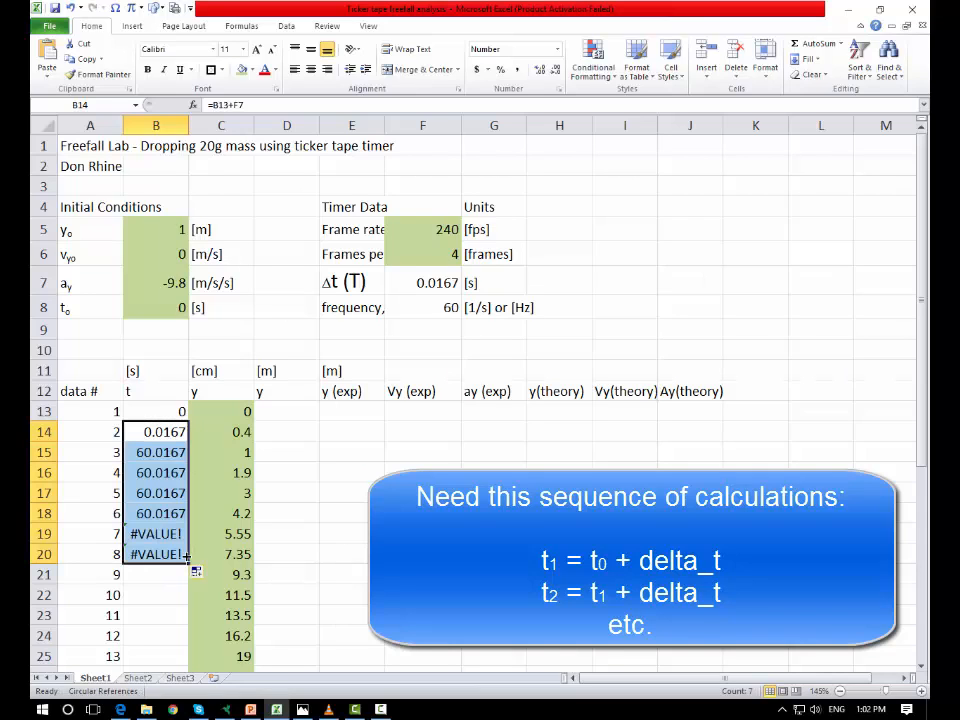
Review the copied time formulas in cells B15 through B20 one after another
click(173, 453)
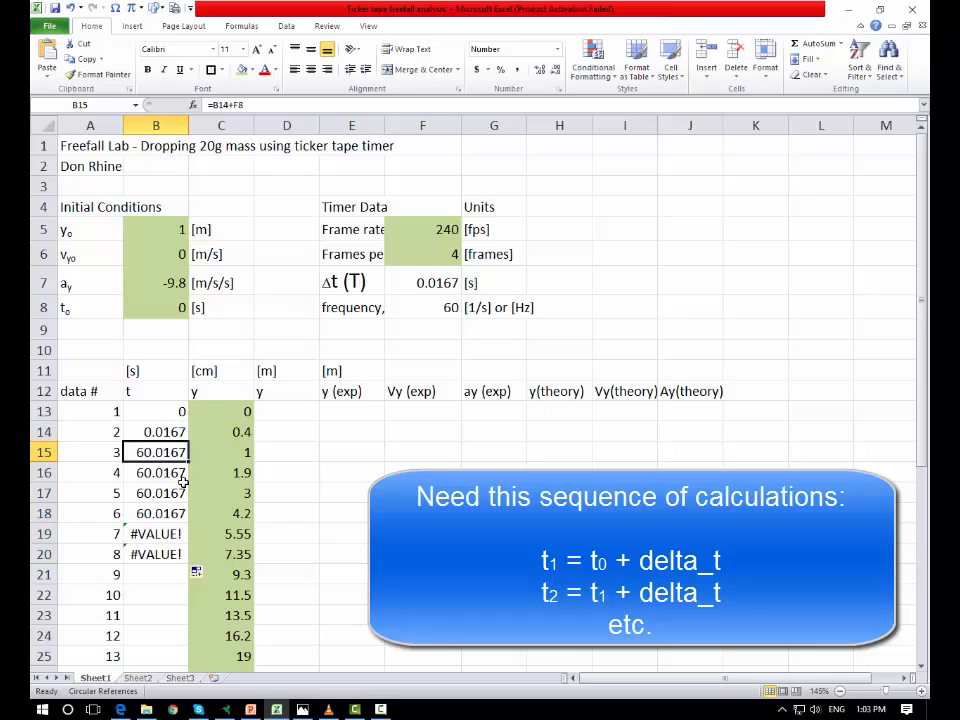
click(171, 472)
click(170, 493)
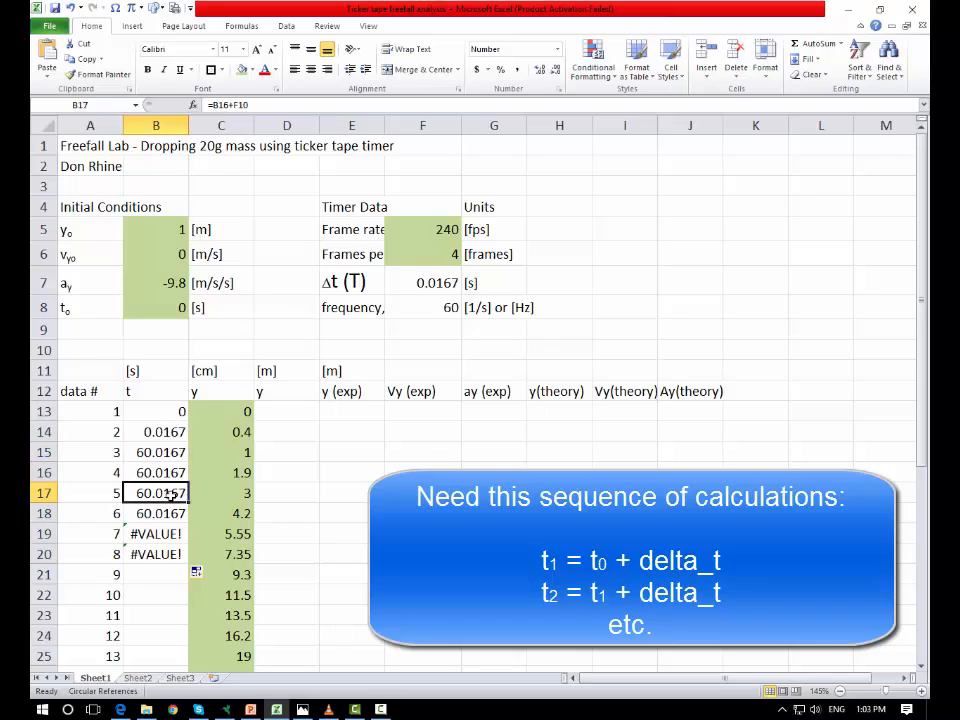
click(172, 514)
key(Down)
key(Down)
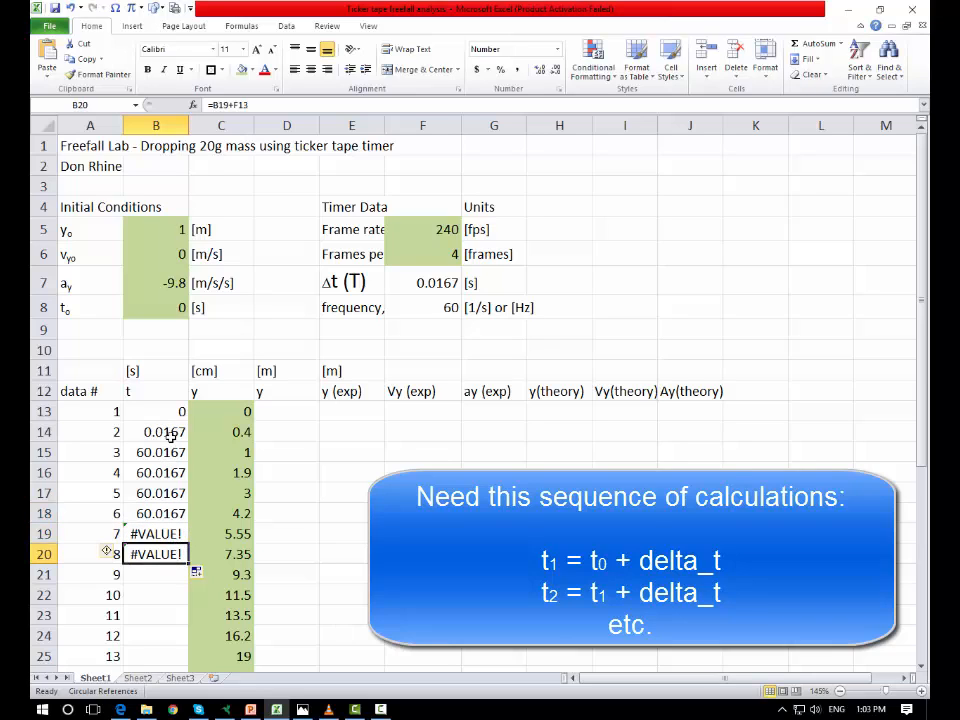
Trace the cell references used by the time formulas in B14, B15, B16 and B17
double_click(168, 432)
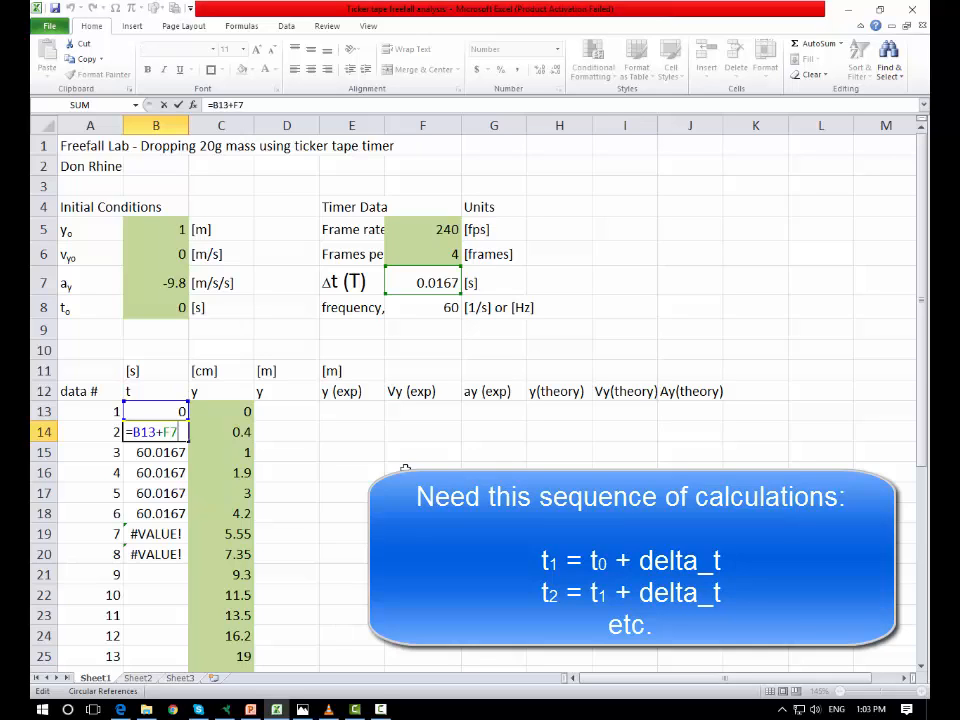
key(Return)
double_click(164, 452)
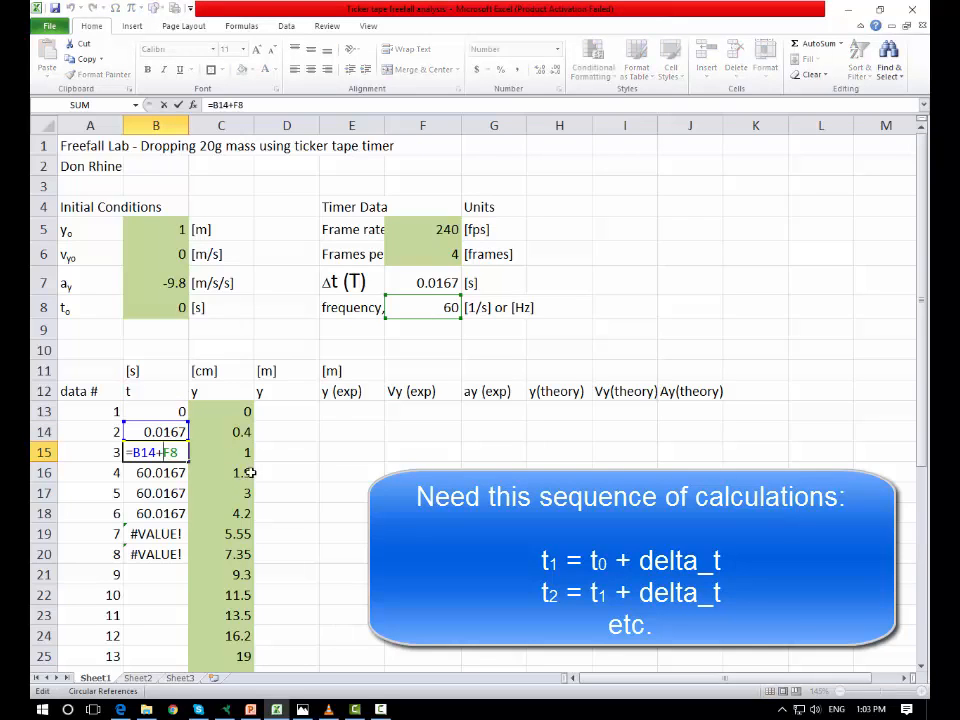
click(163, 473)
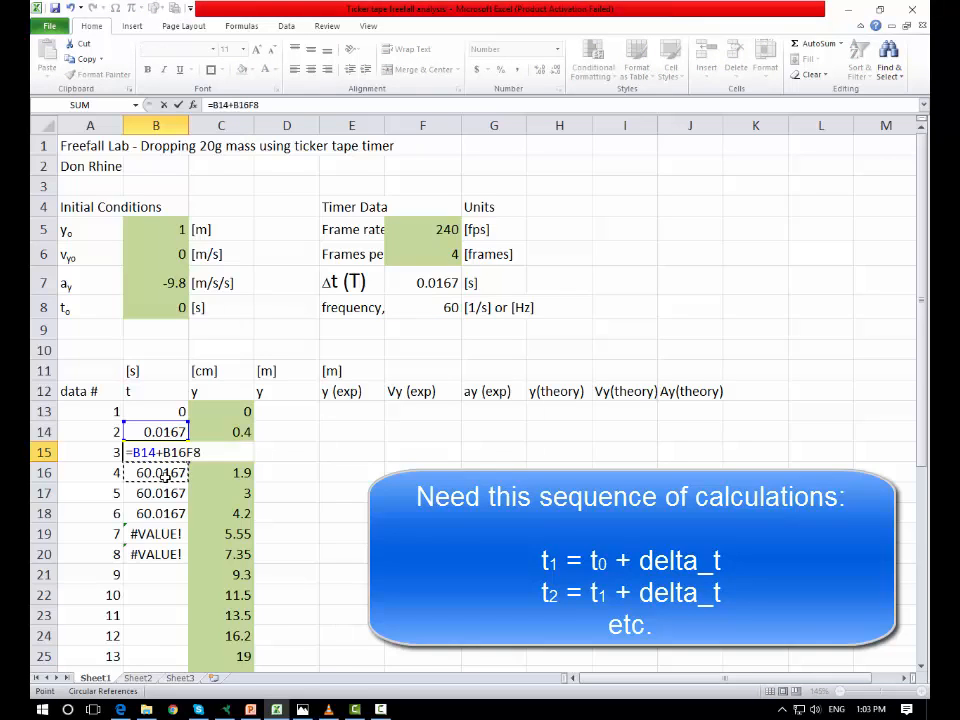
key(Escape)
double_click(170, 472)
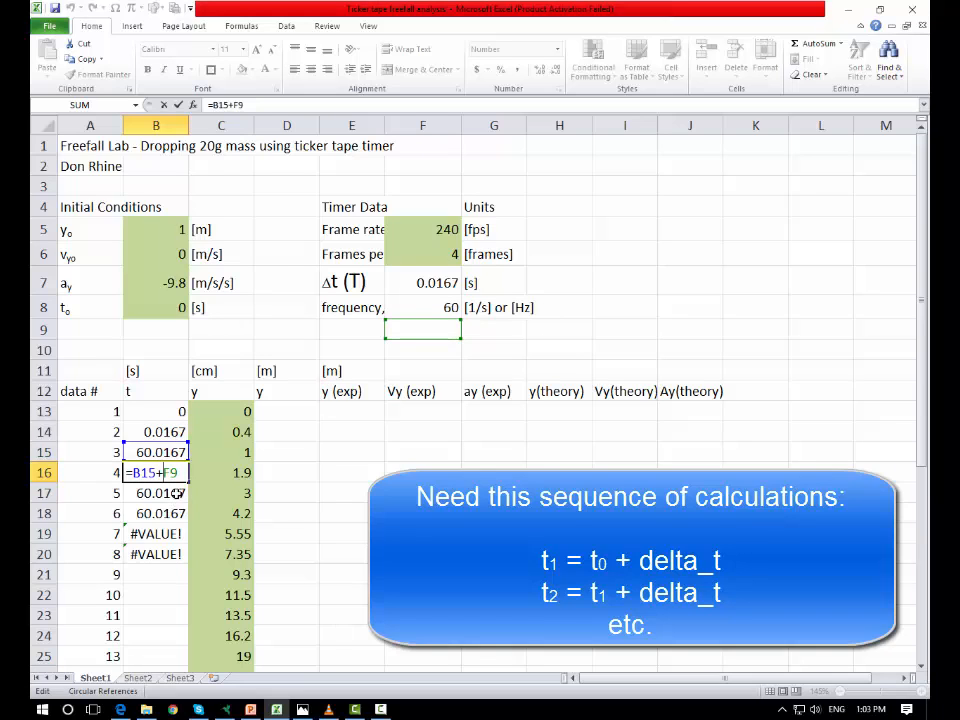
key(Escape)
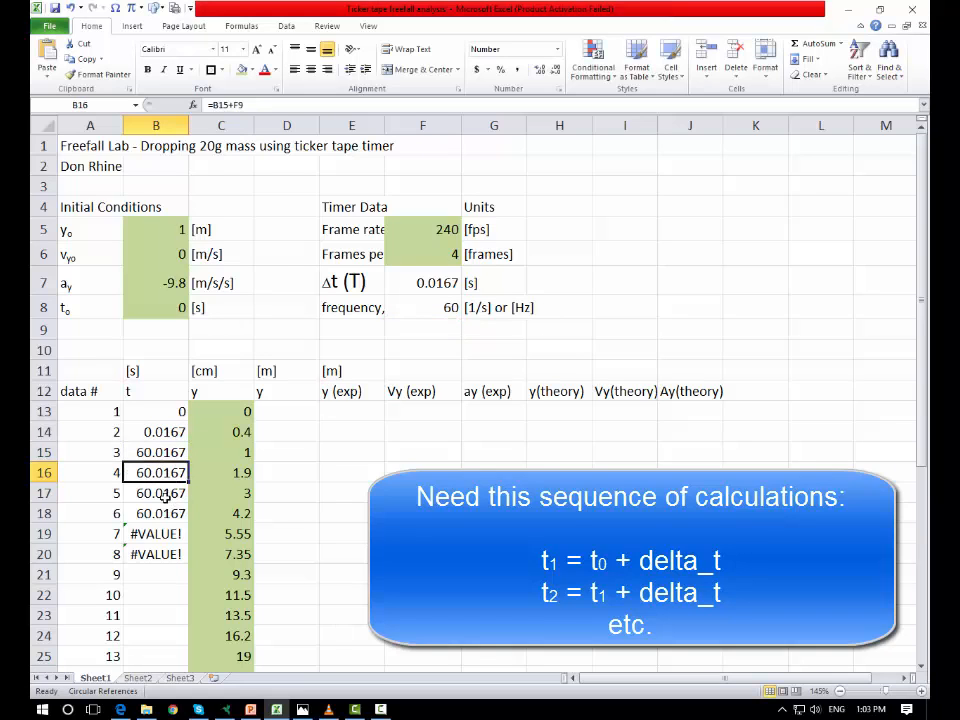
double_click(175, 493)
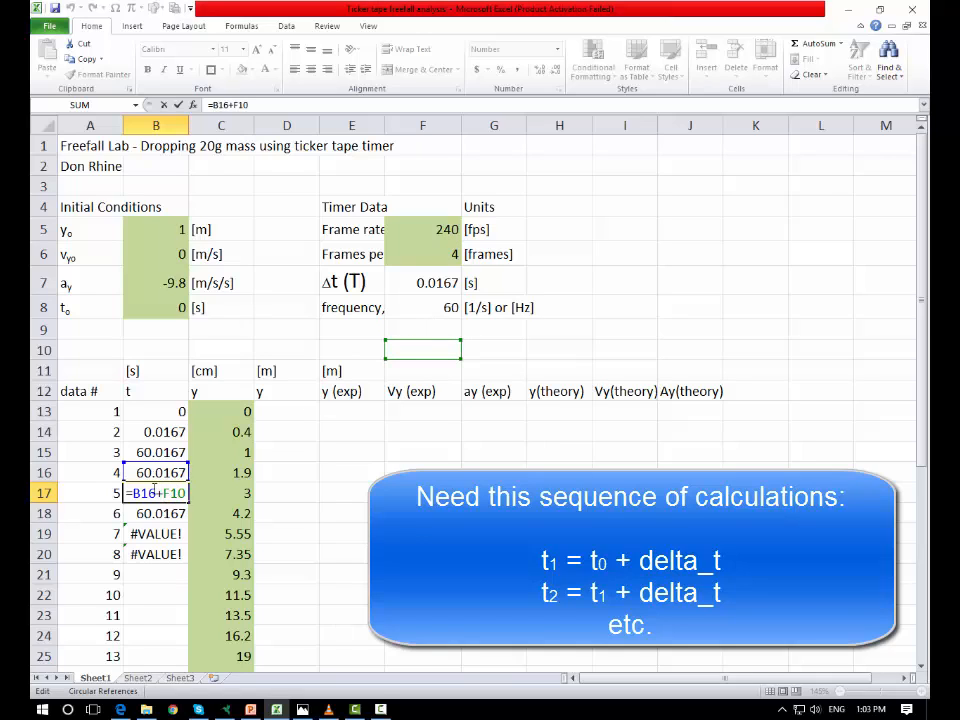
key(ctrl+Return)
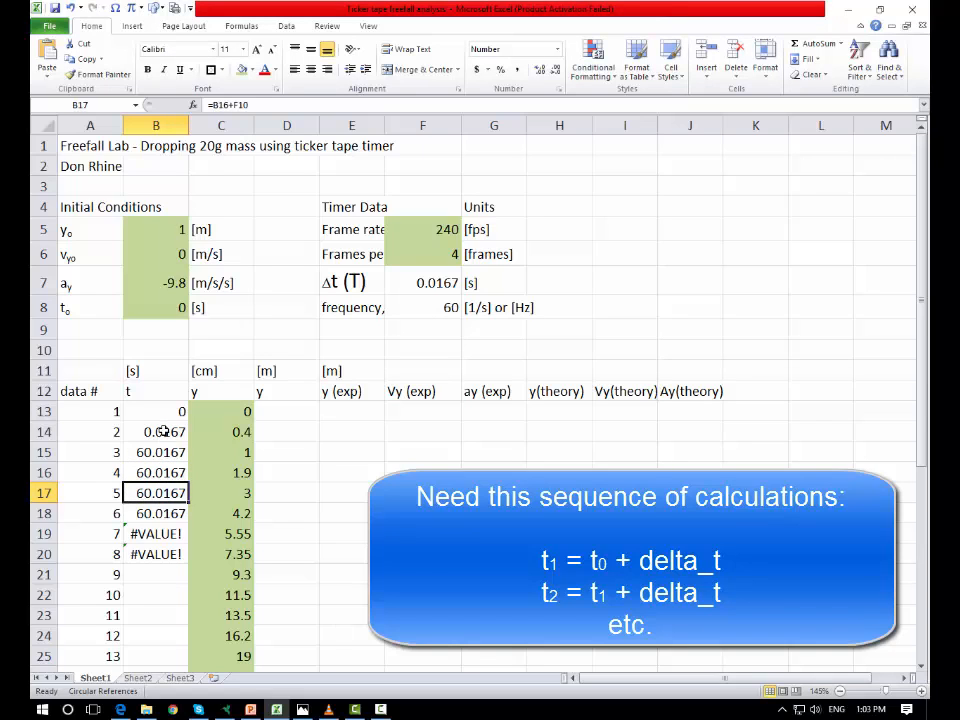
Compare the formulas in B14 to B17 with the period cell F7 to see how the second reference shifts per row
click(163, 433)
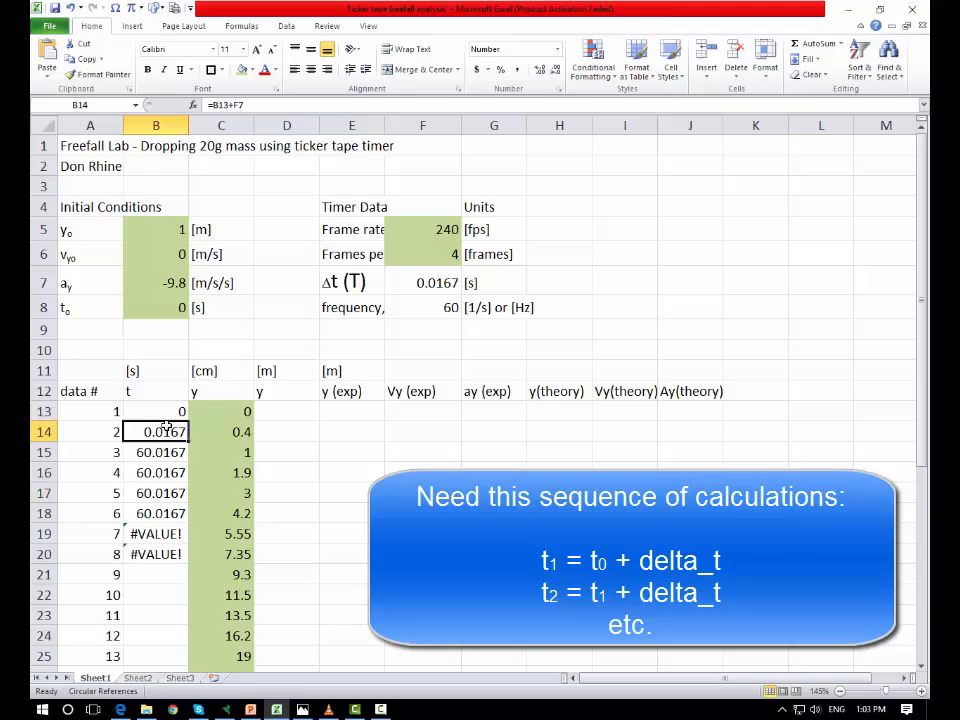
click(437, 283)
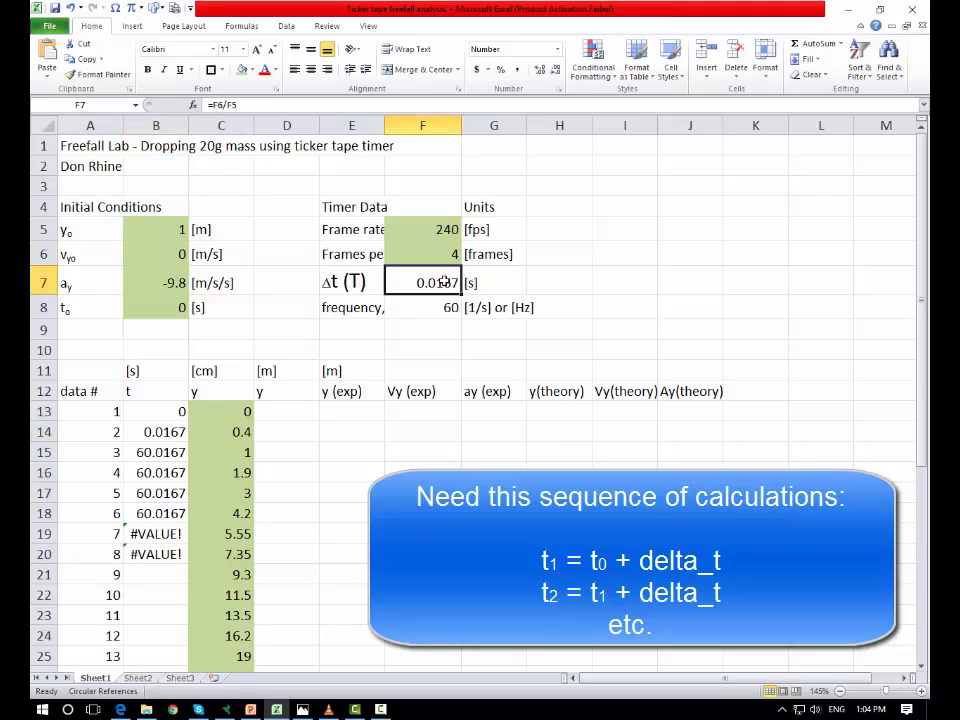
click(163, 452)
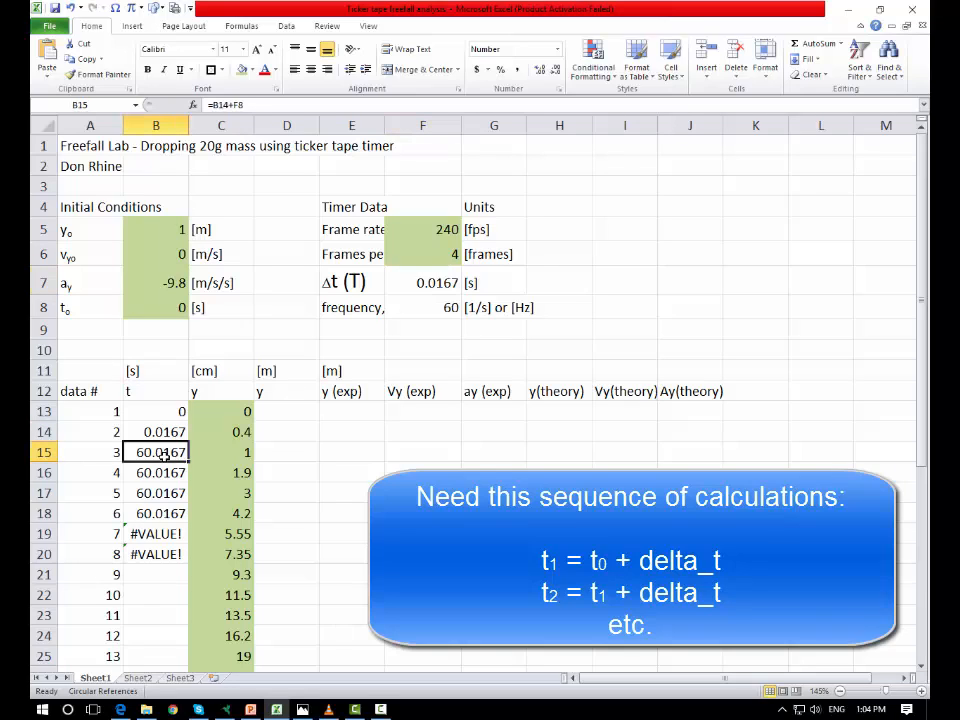
double_click(160, 454)
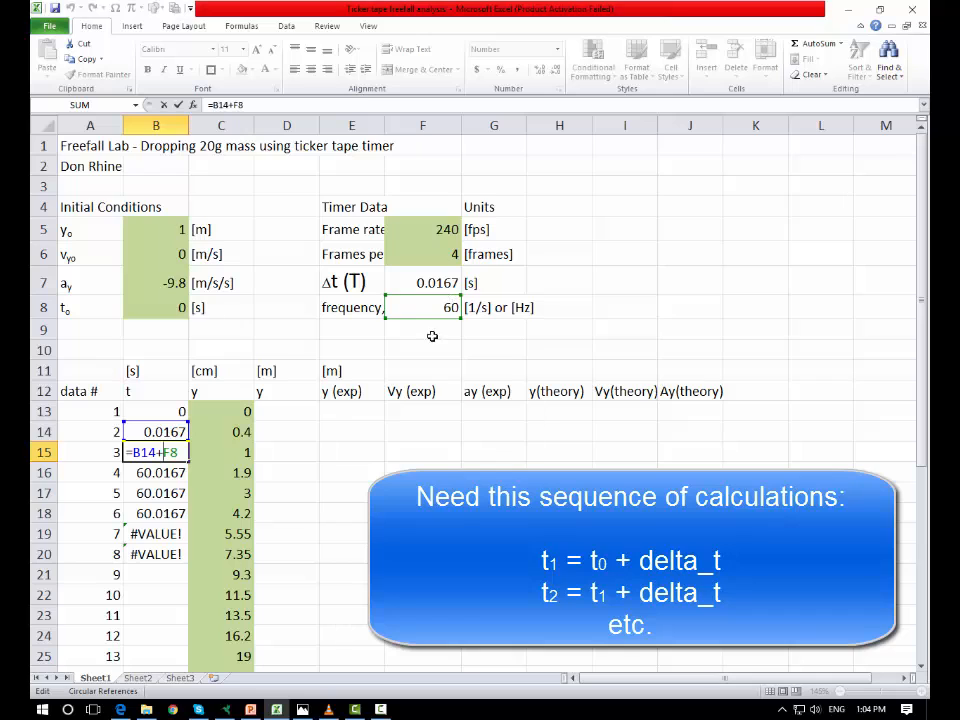
key(ctrl+Return)
click(168, 474)
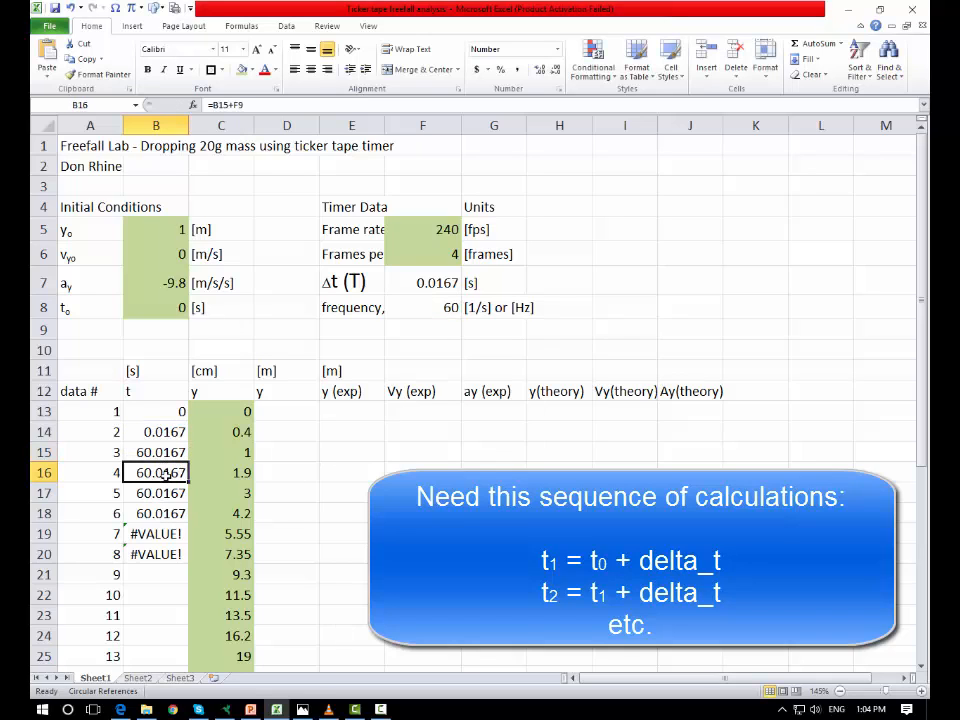
double_click(168, 474)
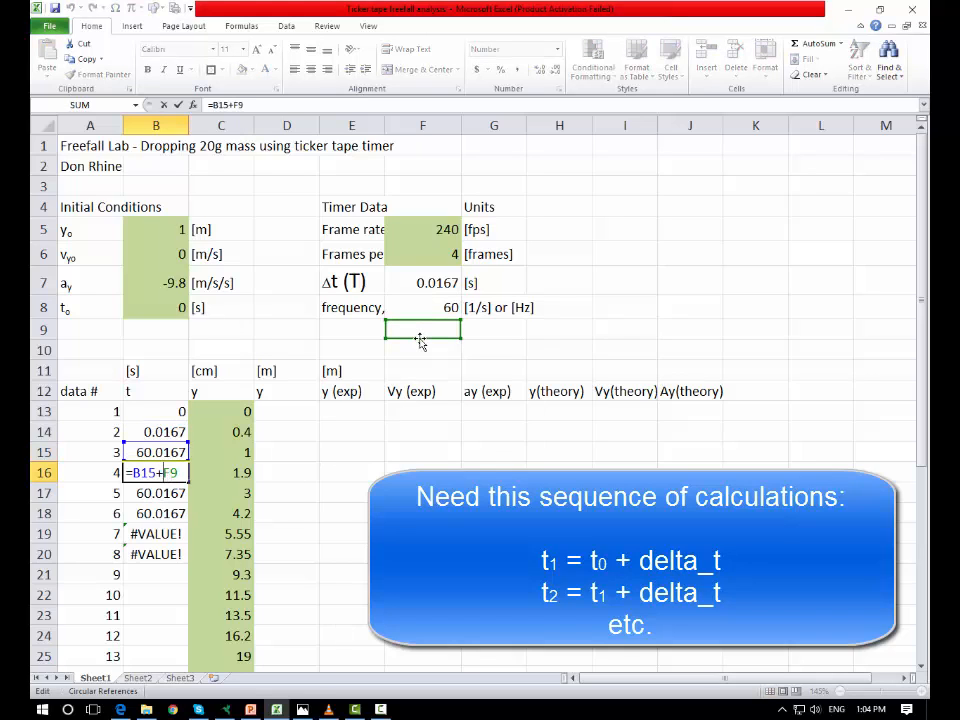
key(ctrl+Return)
double_click(172, 494)
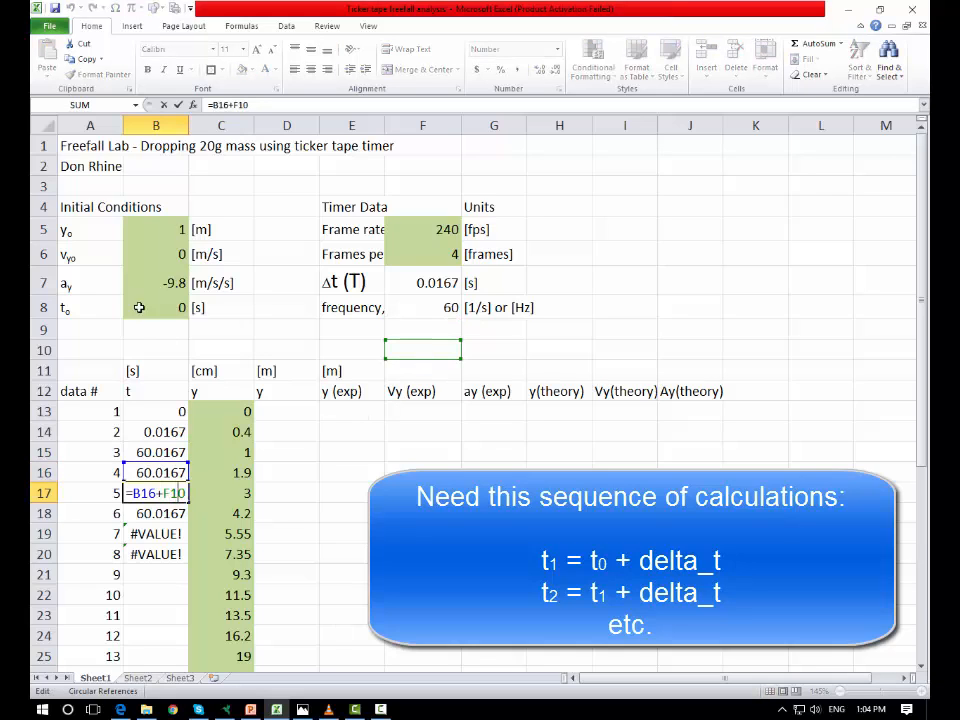
key(ctrl+Return)
double_click(143, 490)
key(Escape)
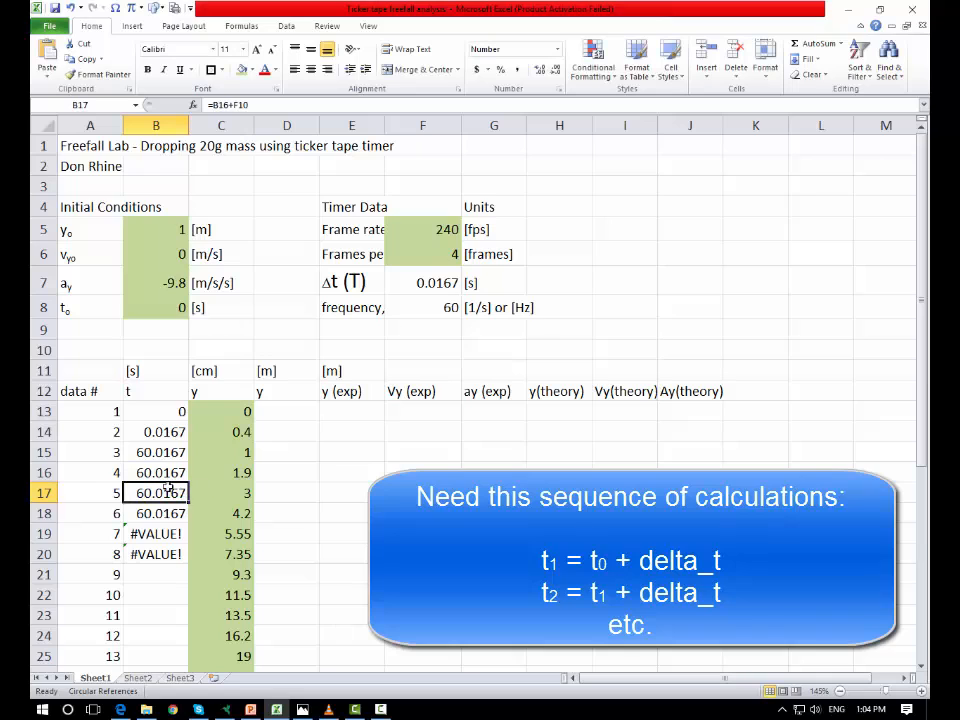
Check the period reference in B15's formula, and open the formula in B14 for editing at its F7 reference
double_click(160, 452)
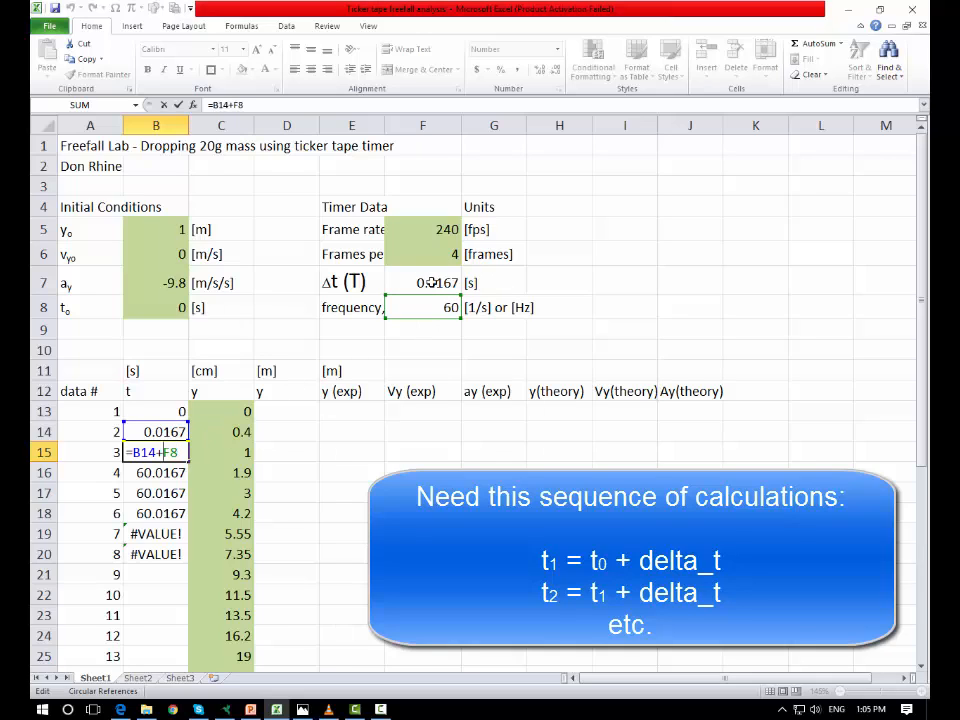
key(Escape)
double_click(160, 430)
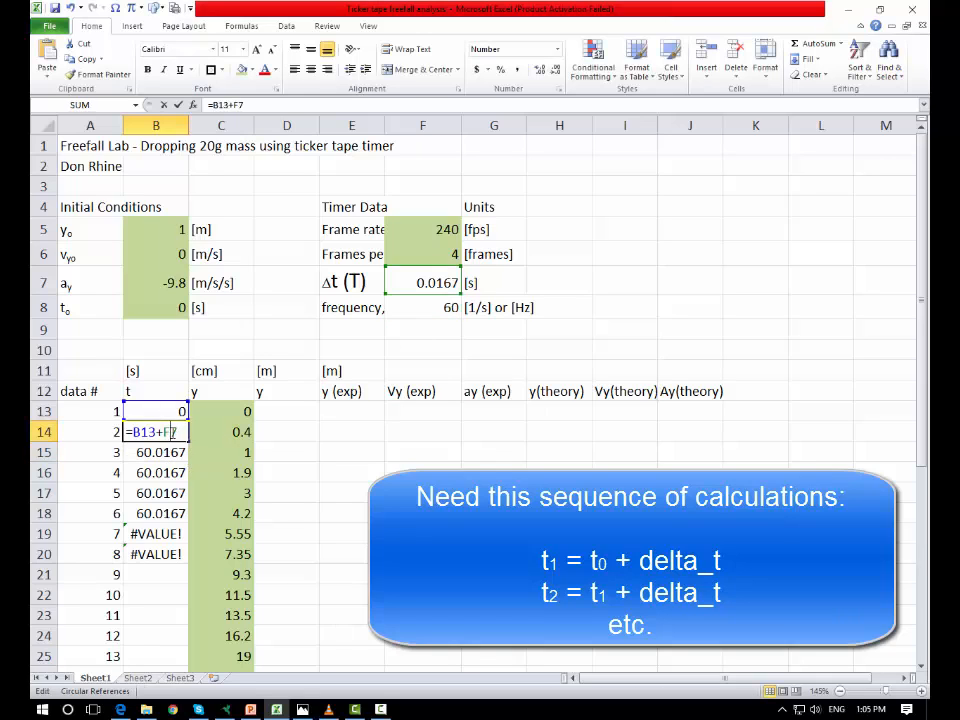
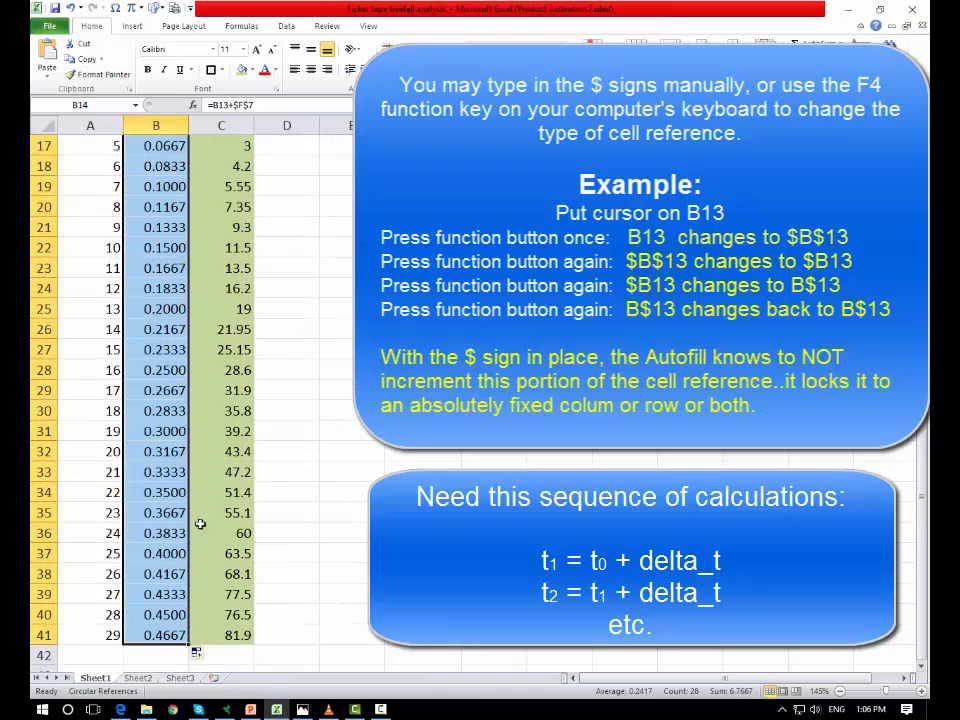
Check that the time formulas in B14 through B17 each add the fixed period $F$7 to the previous row's time
scroll(199, 510, up, 3)
scroll(174, 340, up, 2)
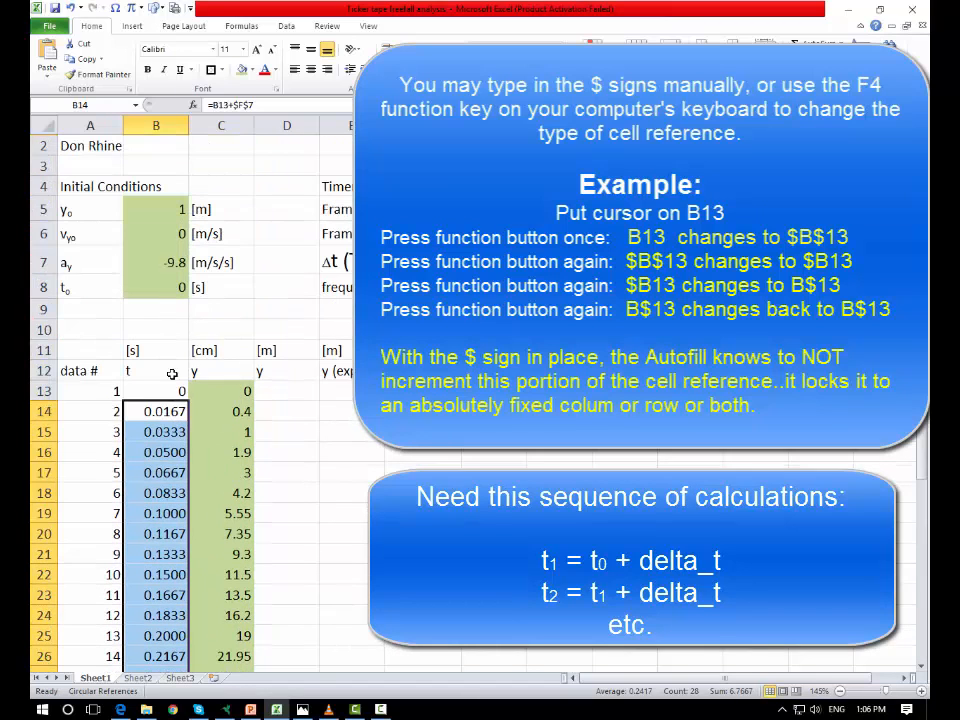
click(415, 434)
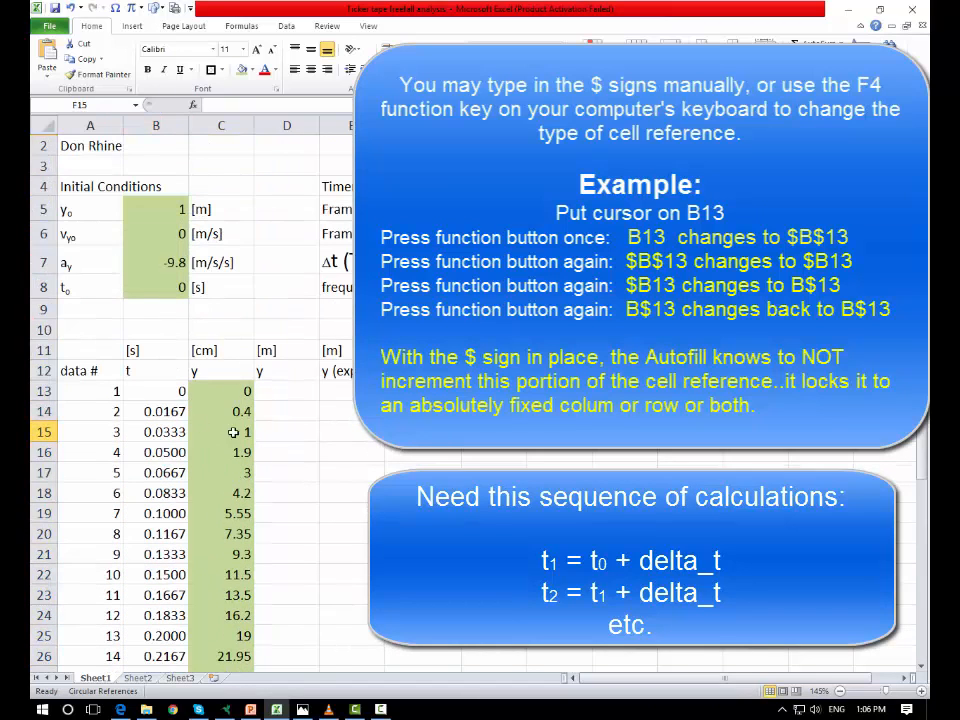
click(175, 412)
double_click(165, 412)
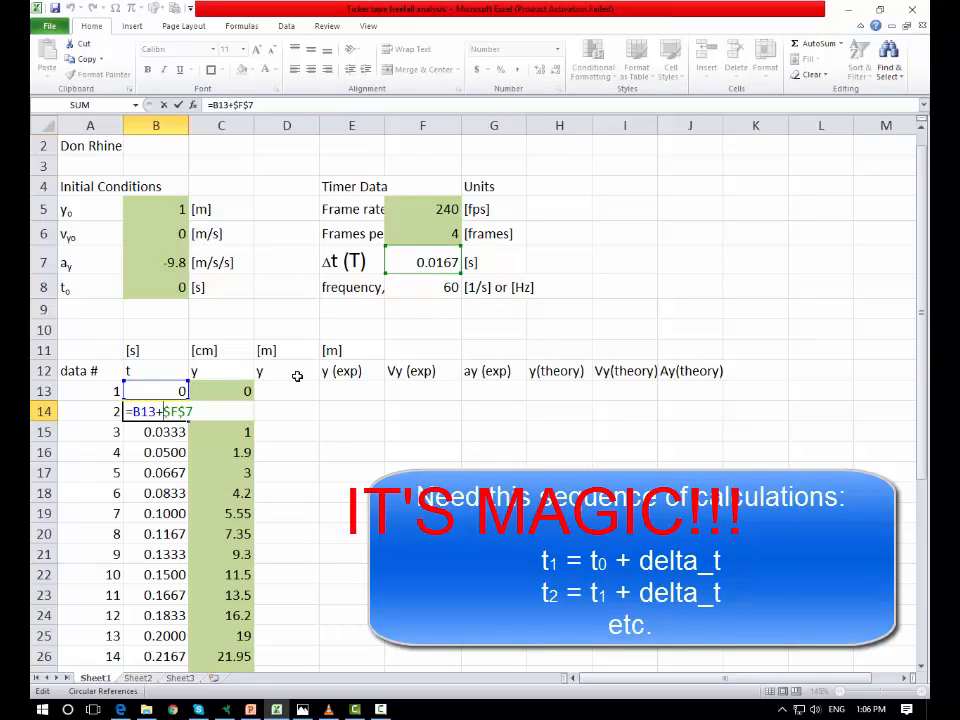
key(ctrl+Return)
double_click(166, 433)
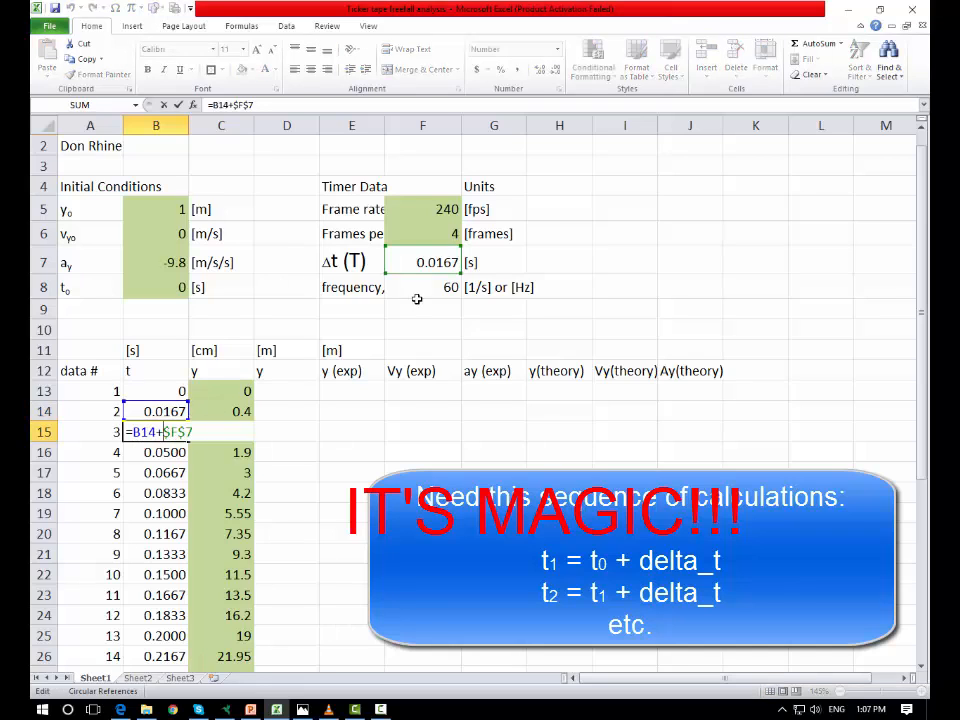
key(ctrl+Return)
double_click(172, 452)
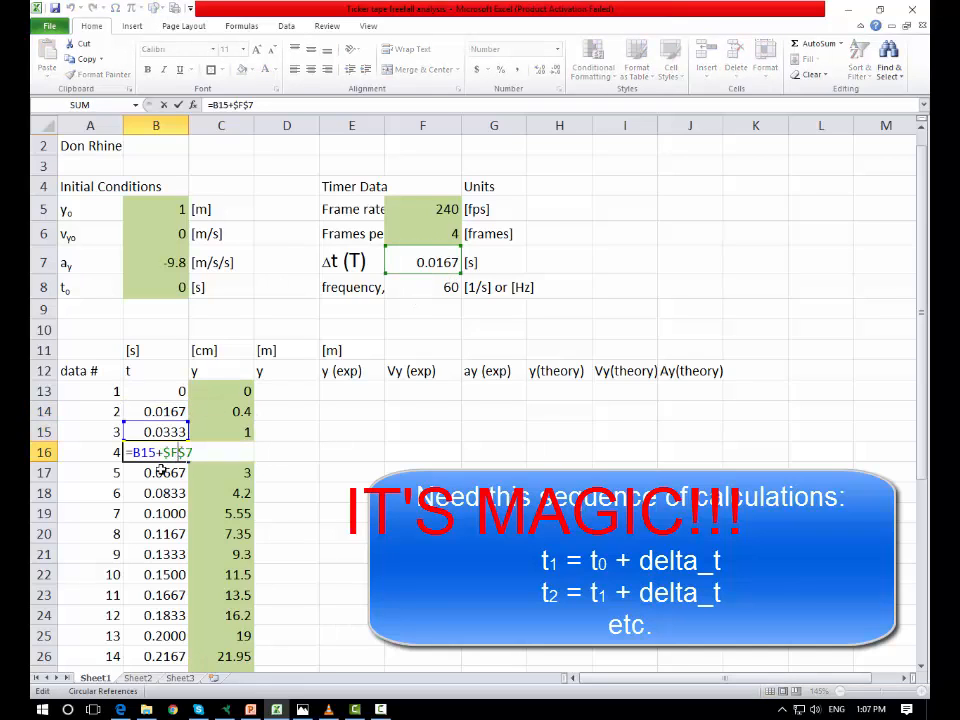
key(ctrl+Return)
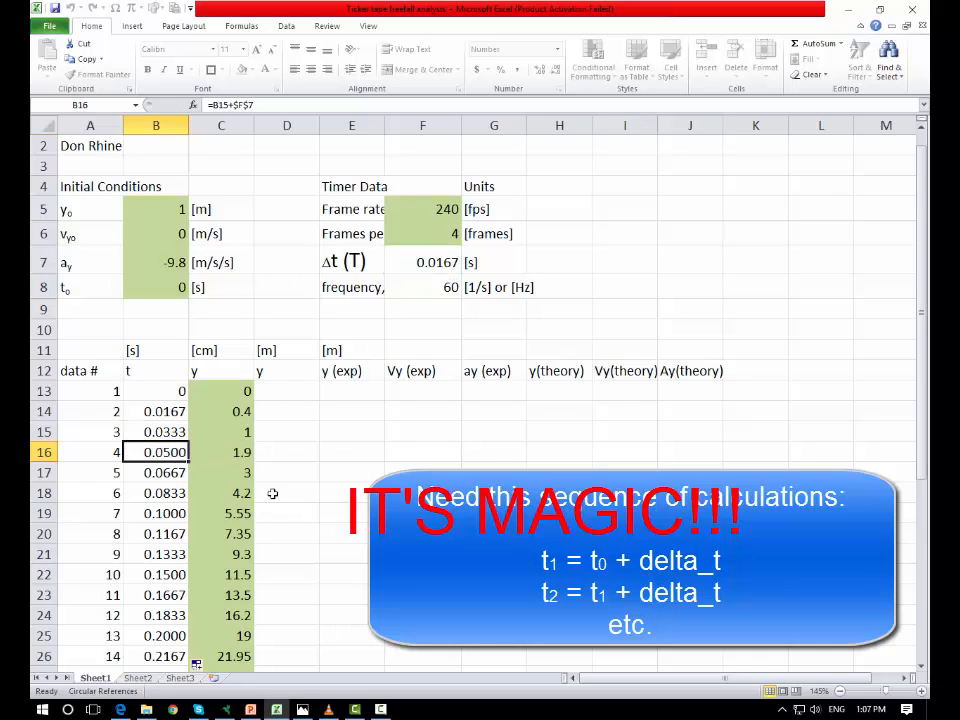
double_click(167, 473)
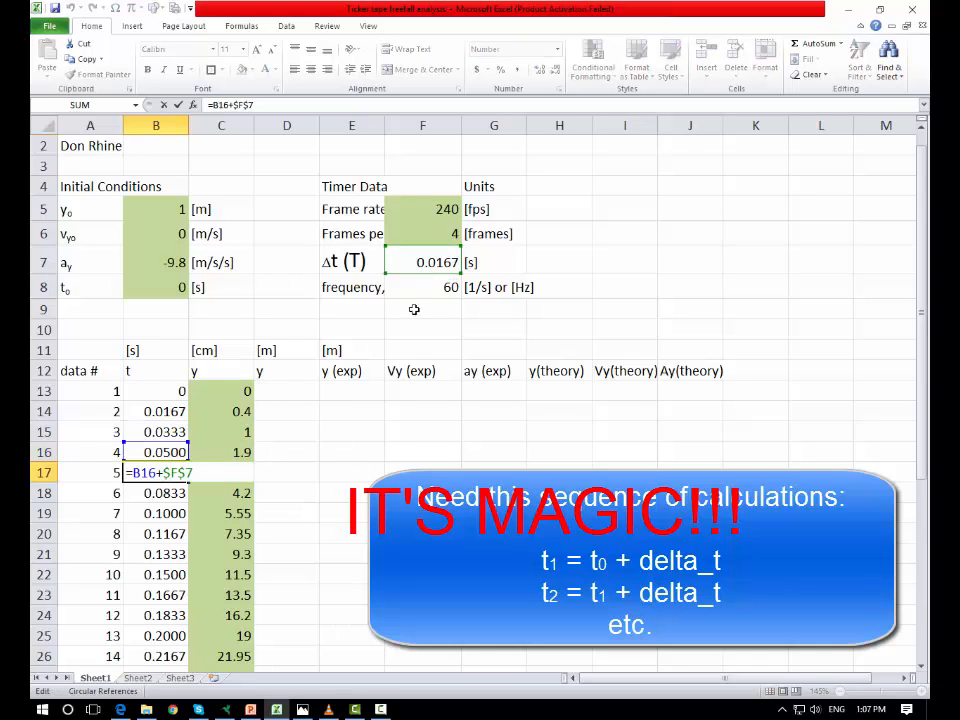
key(ctrl+Return)
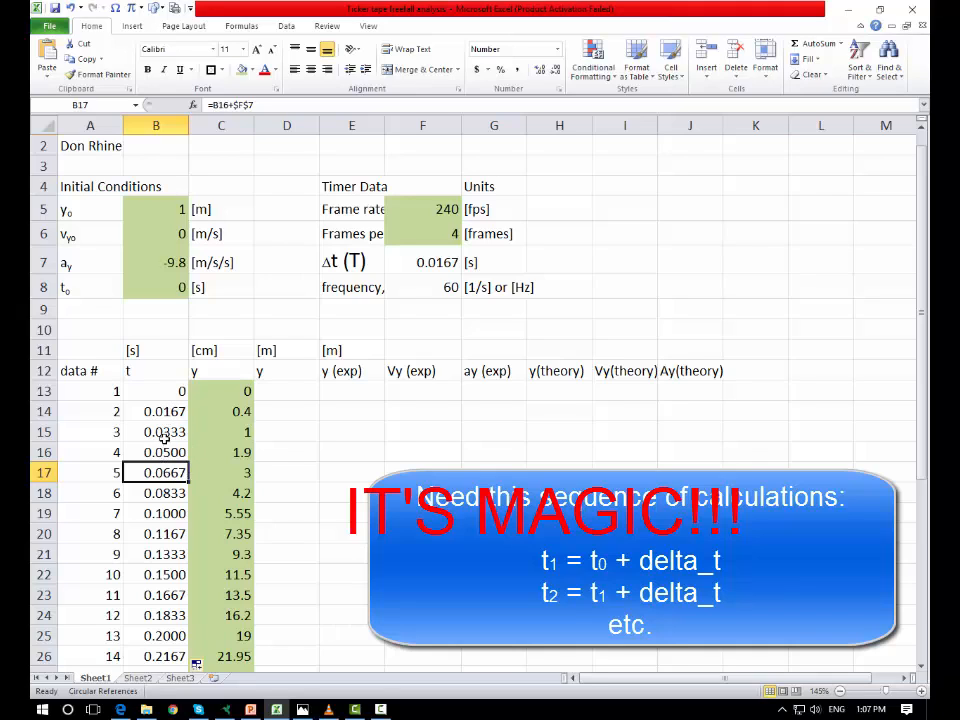
Review the starting time formula in B13 and the period formula in F7
click(163, 394)
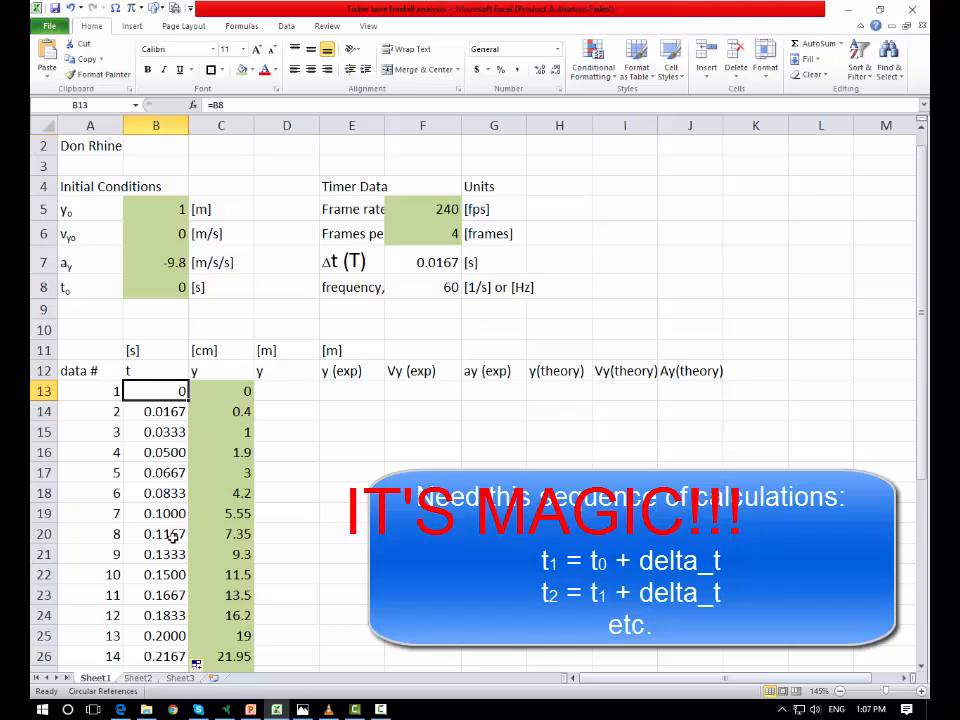
click(437, 263)
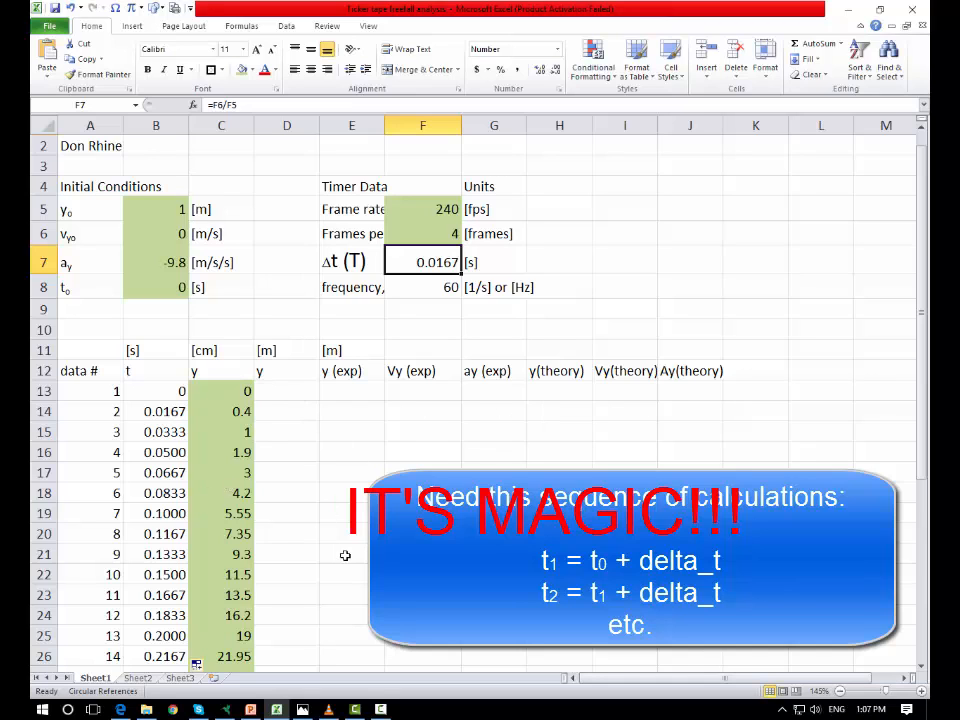
click(288, 410)
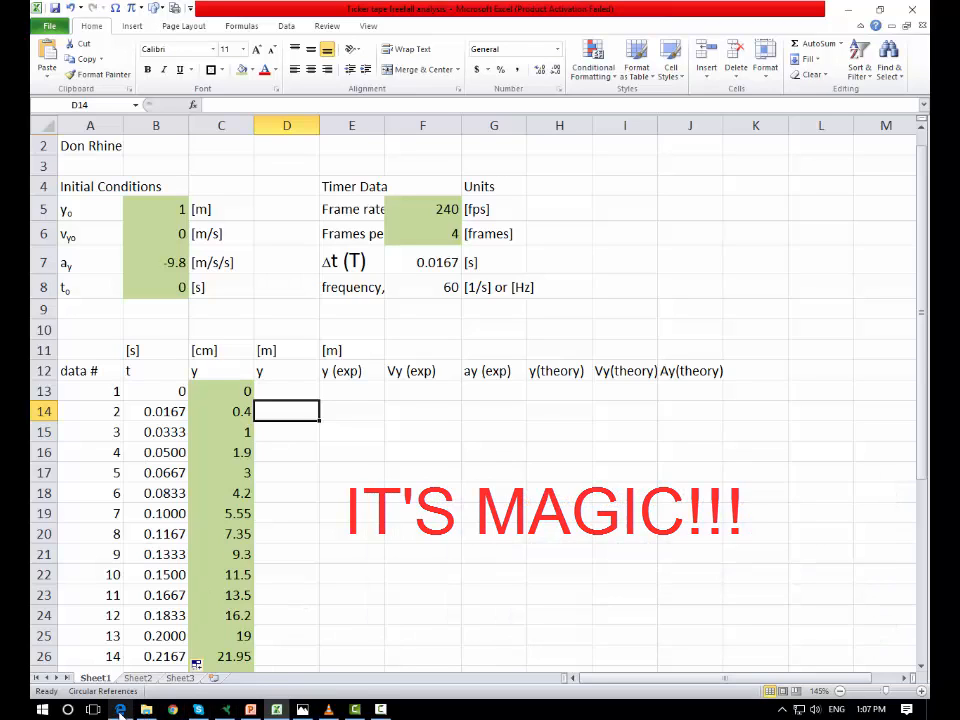
click(554, 436)
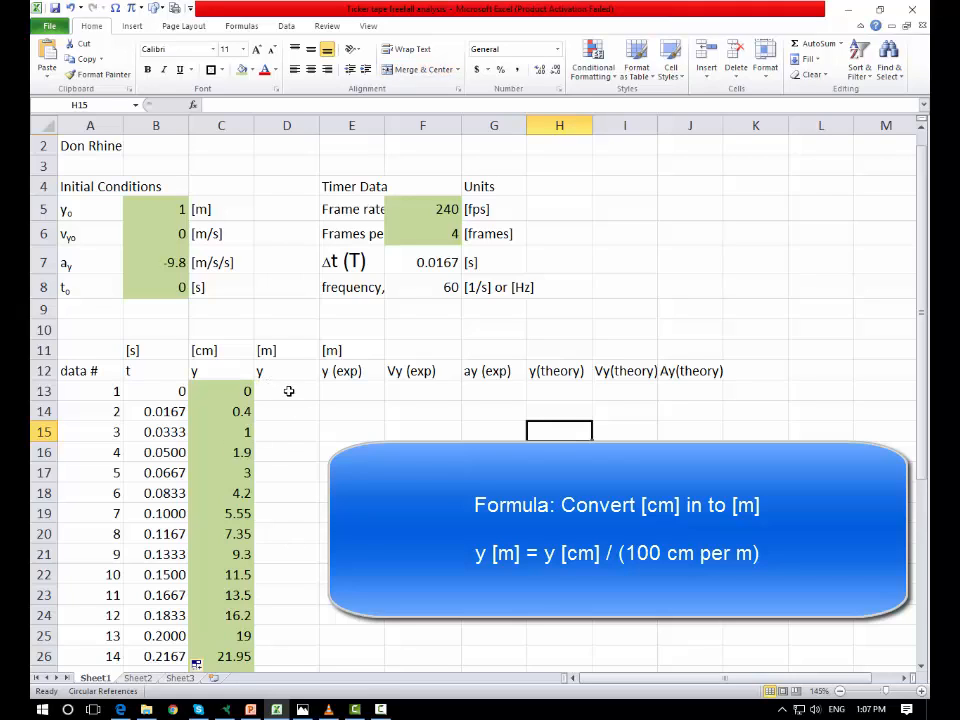
Enter the formula =C13/100 in D13 to convert the first position from centimetres to metres
click(223, 368)
click(289, 391)
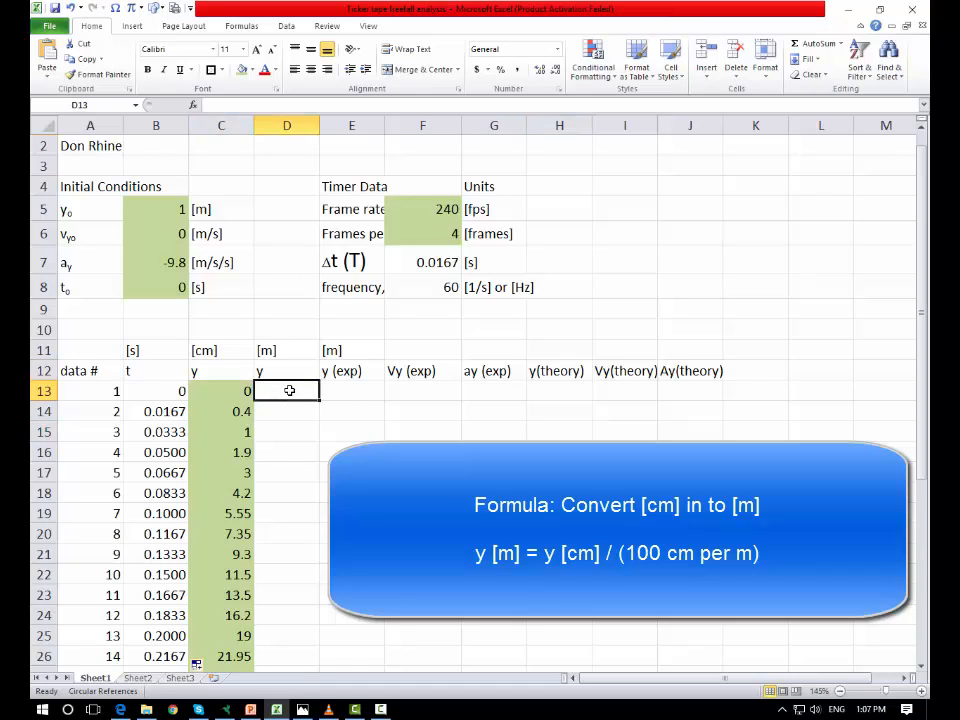
text(=)
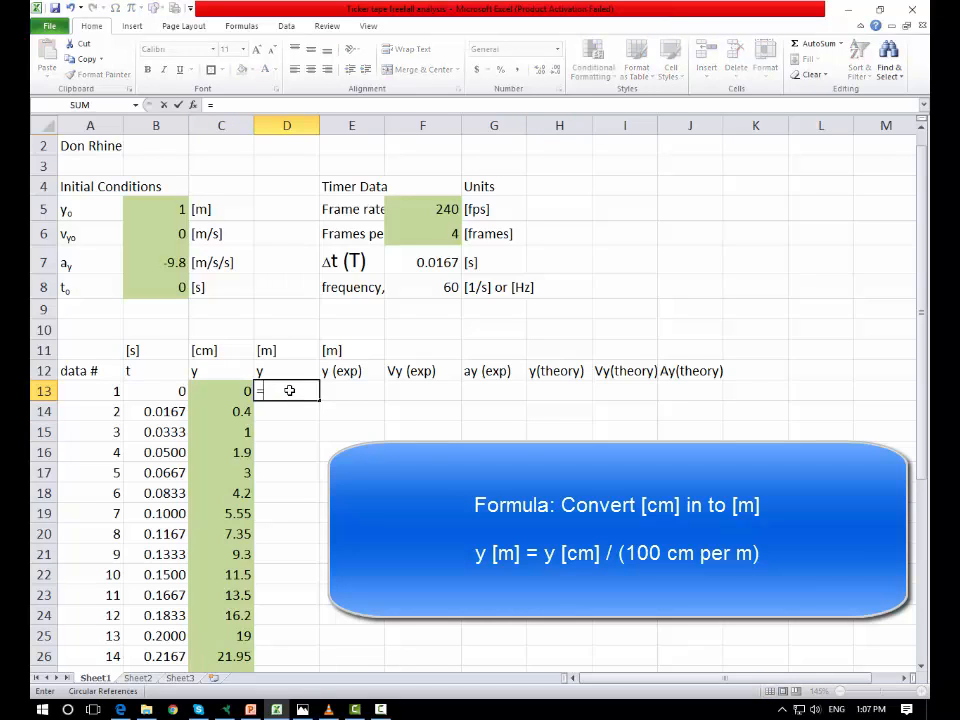
click(248, 391)
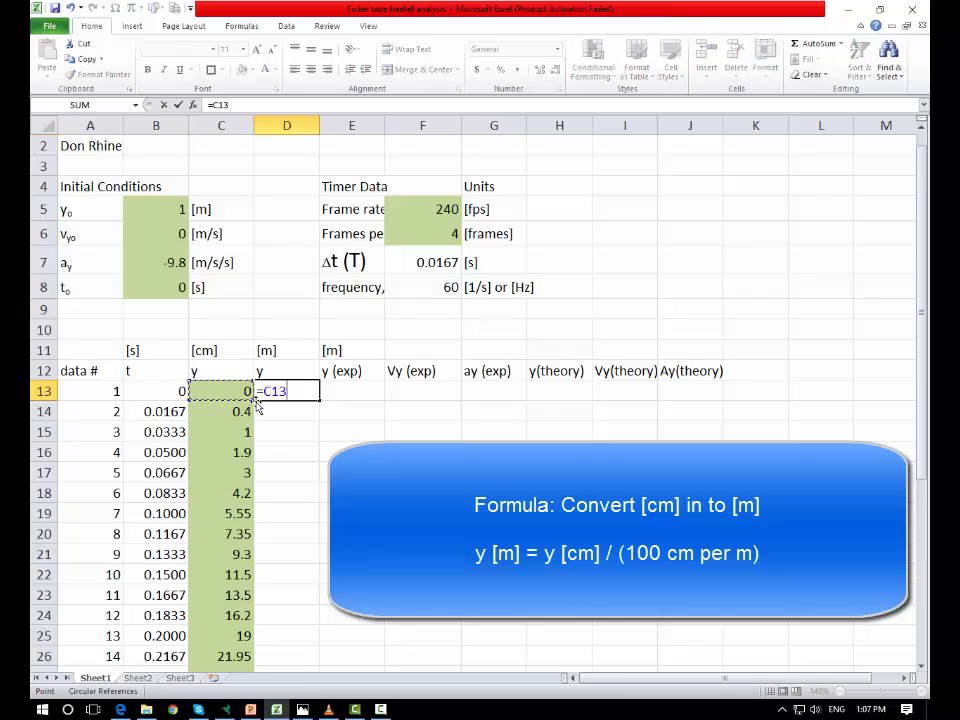
text(/100)
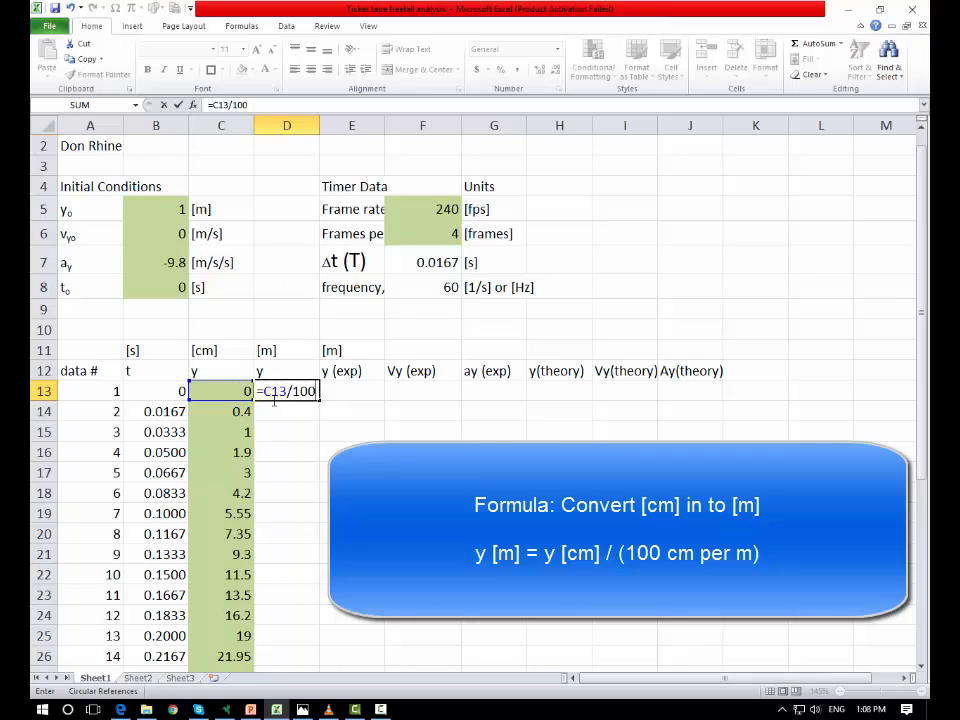
key(Return)
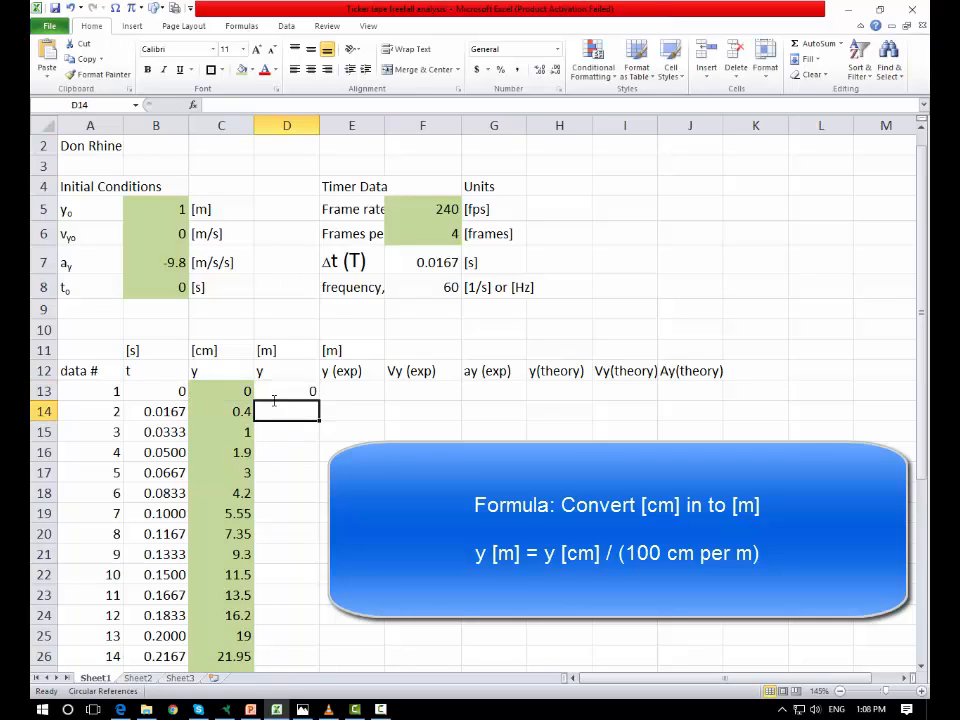
Fill the metre conversion formula from D13 down through D41
click(313, 391)
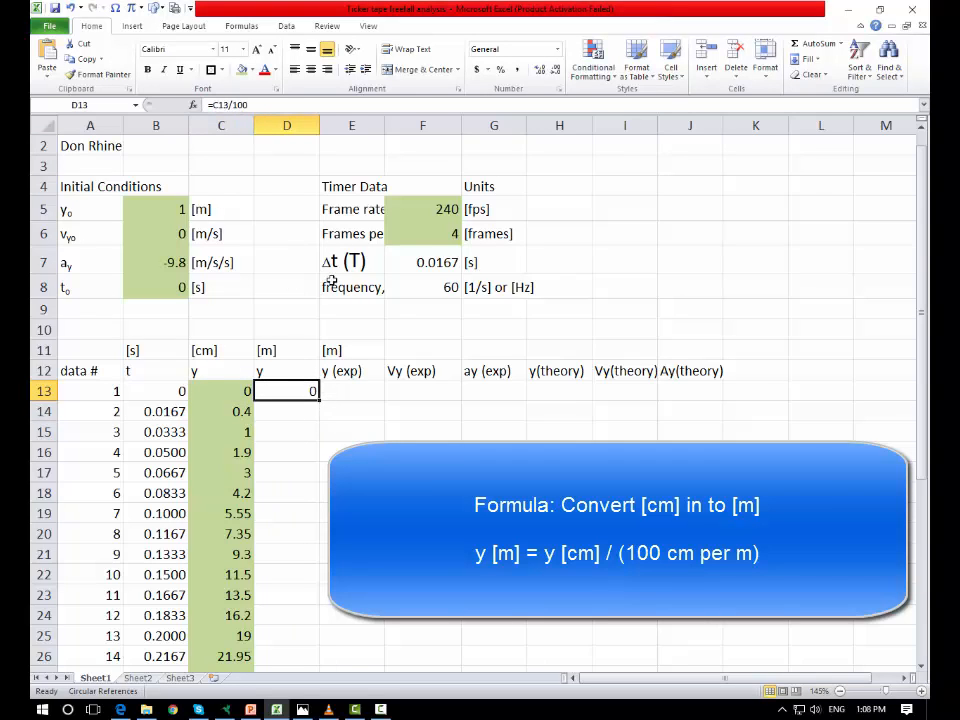
drag(318, 401, 304, 647)
scroll(304, 647, up, 2)
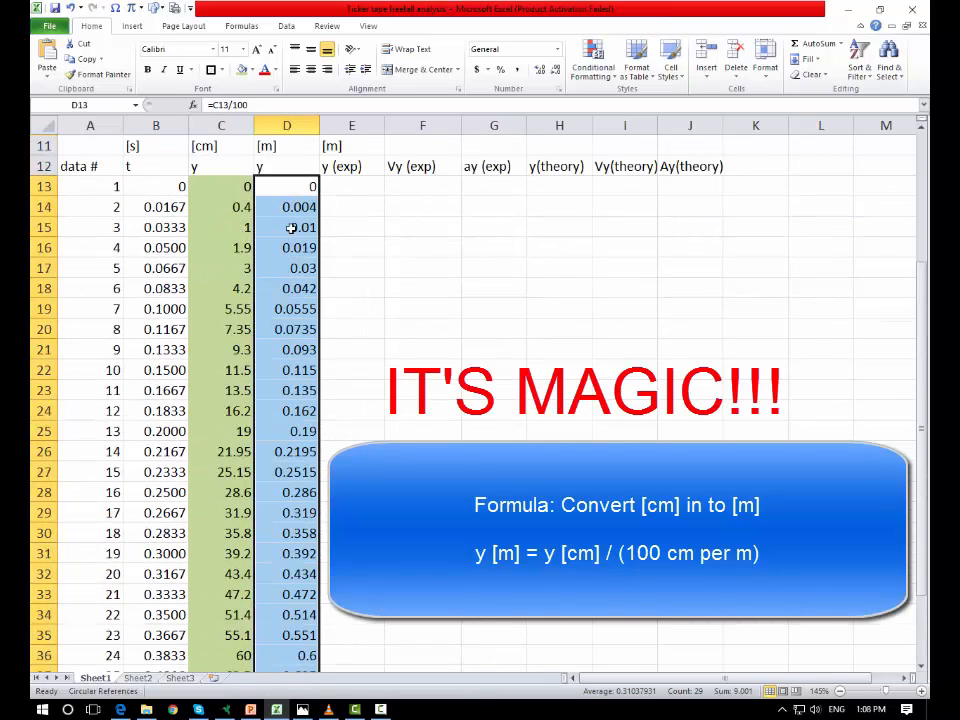
Inspect the copied conversion formulas in D14 and D15 to see which centimetre cells they reference
scroll(334, 242, up, 2)
double_click(303, 350)
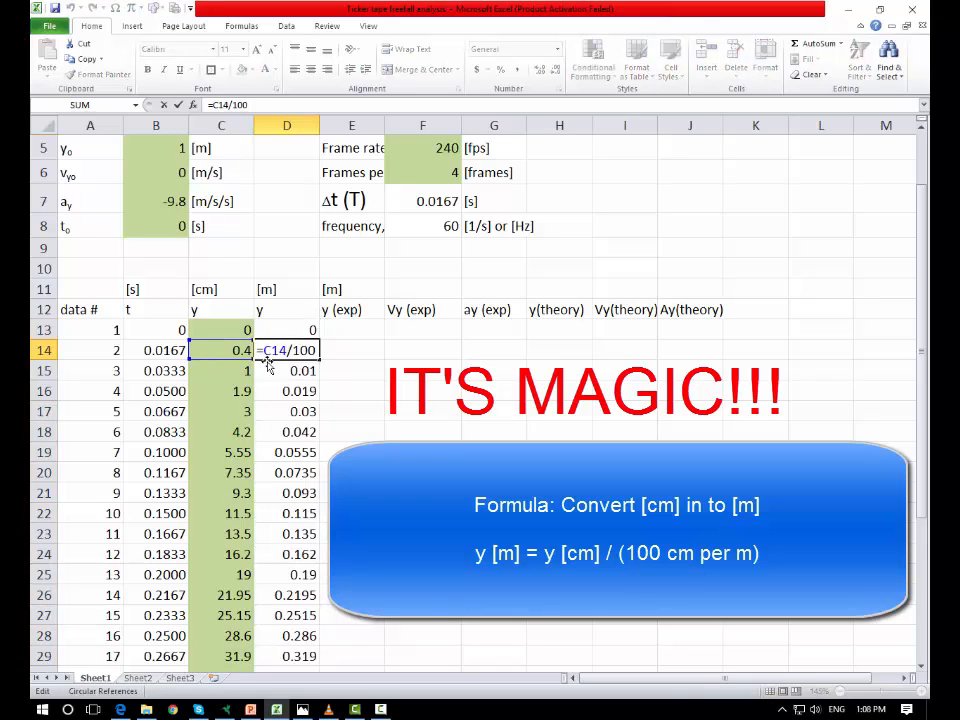
key(Escape)
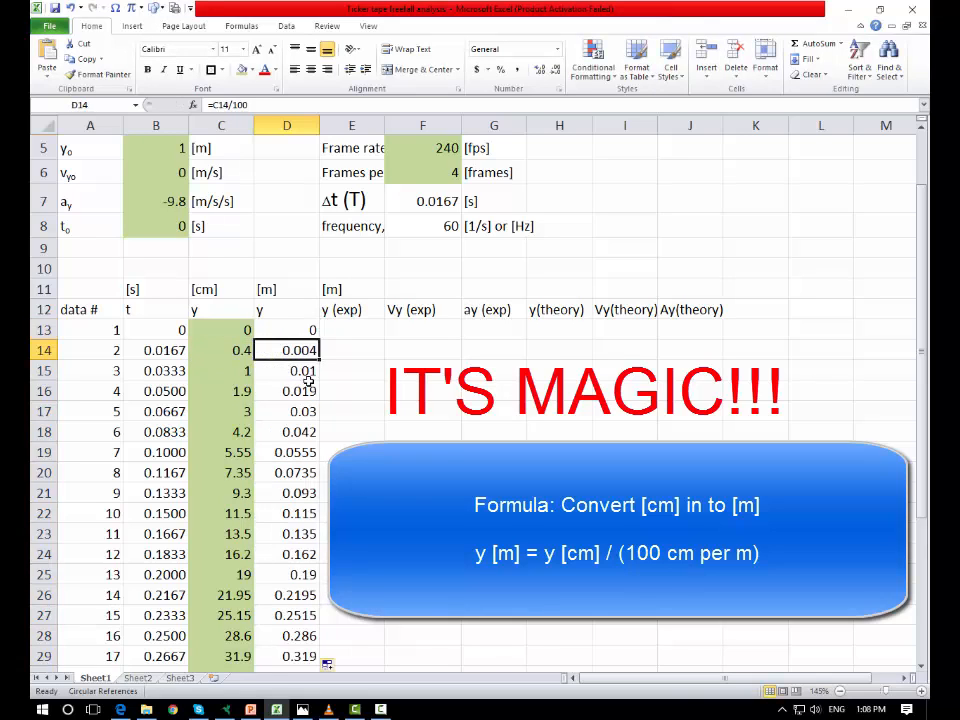
double_click(303, 370)
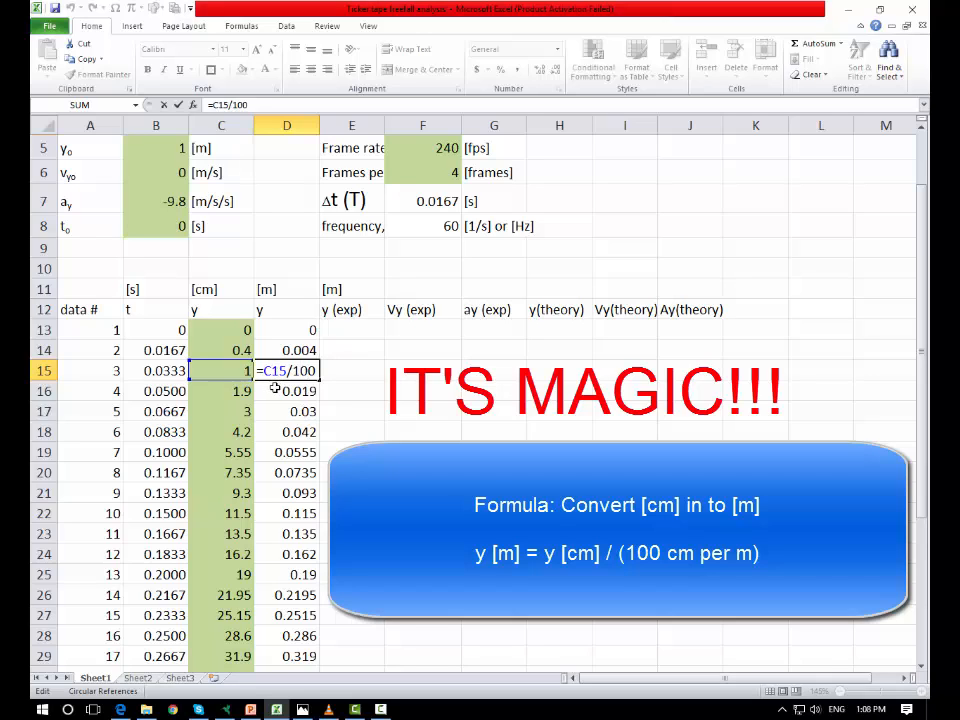
click(345, 372)
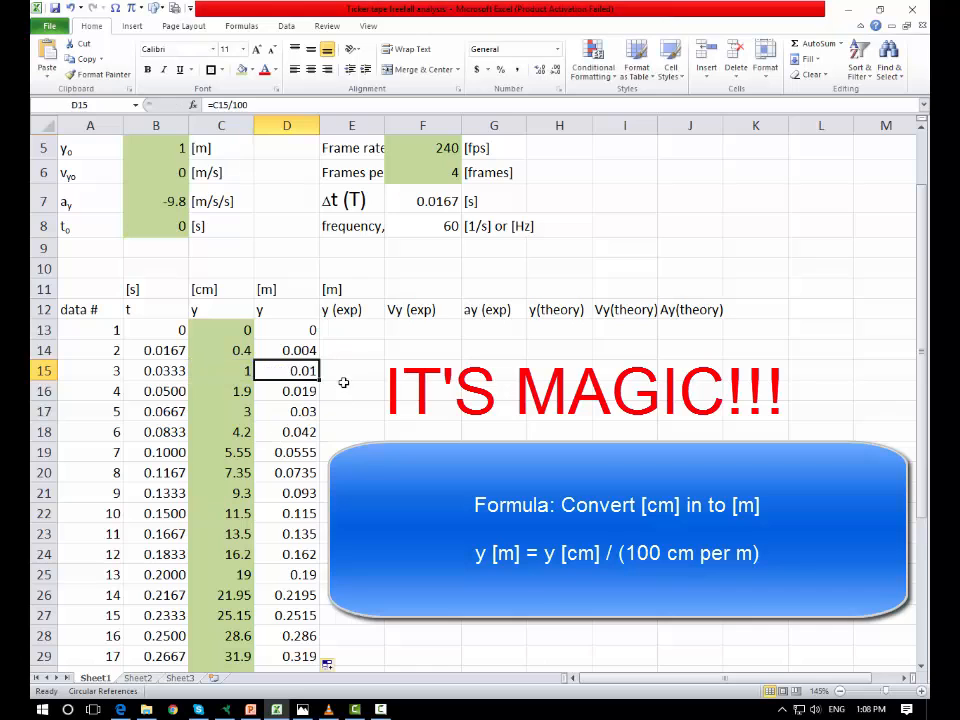
click(350, 329)
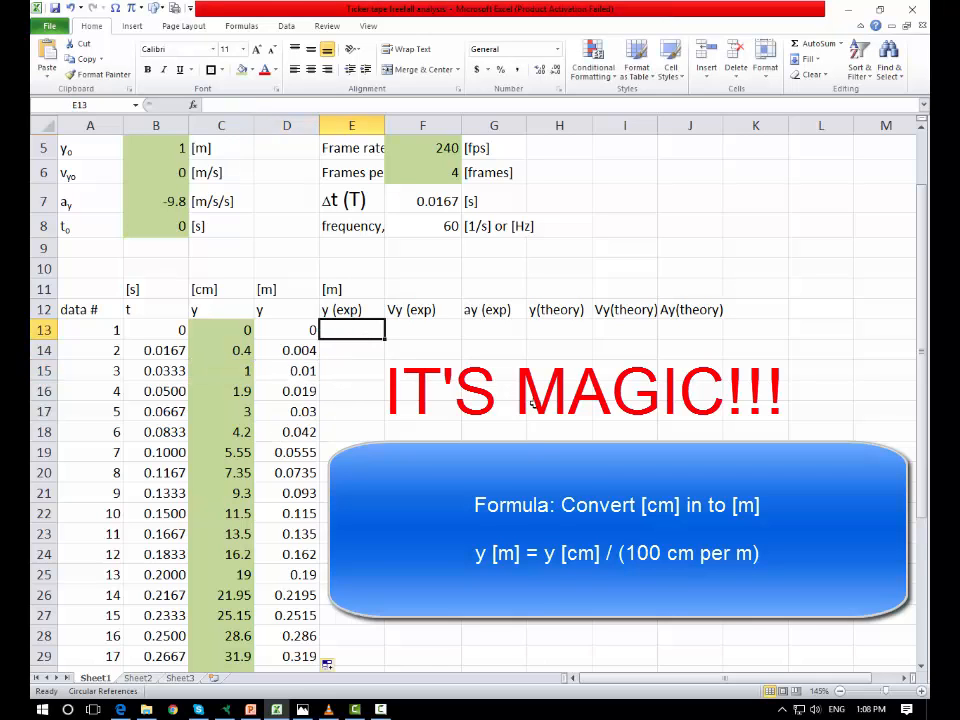
click(426, 332)
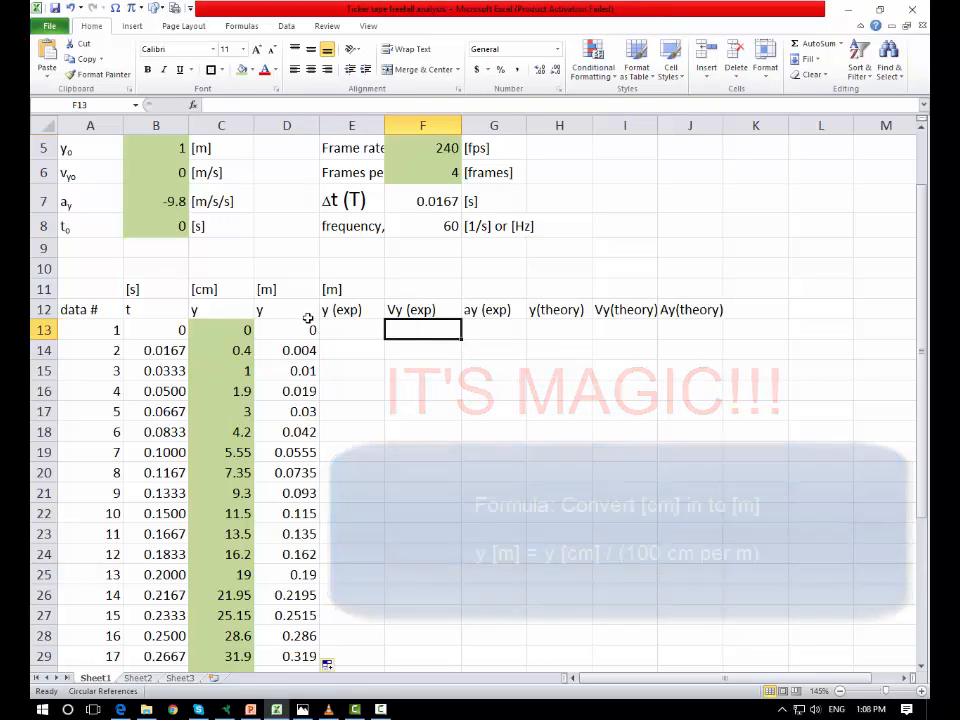
key(Left)
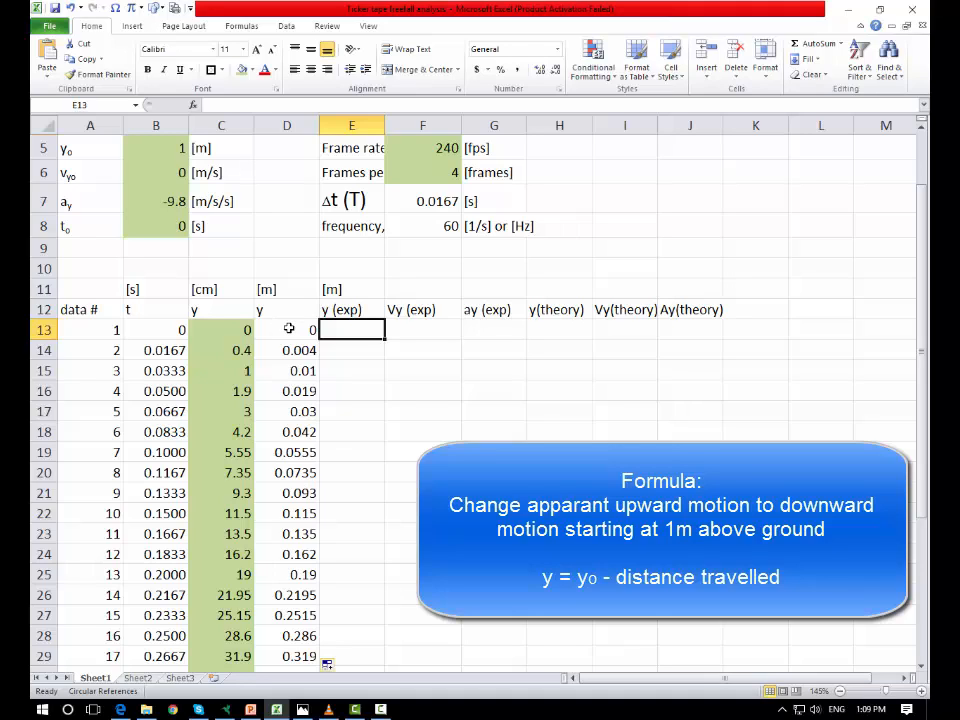
click(281, 310)
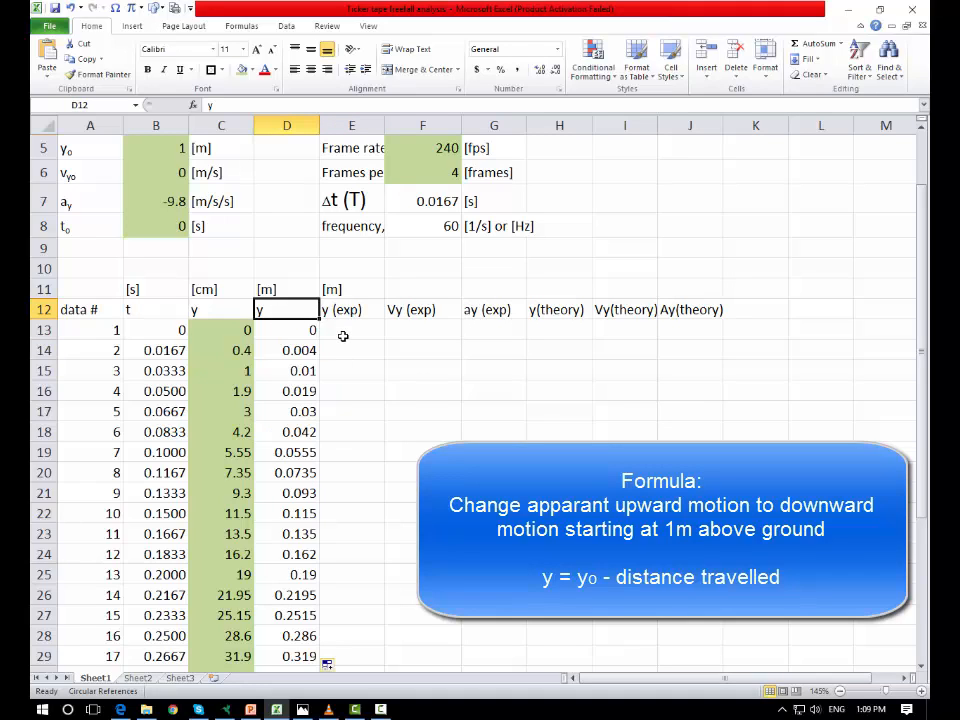
Build the formula =B5-D13 in E13, subtracting the distance travelled from the initial height for y (exp)
click(344, 333)
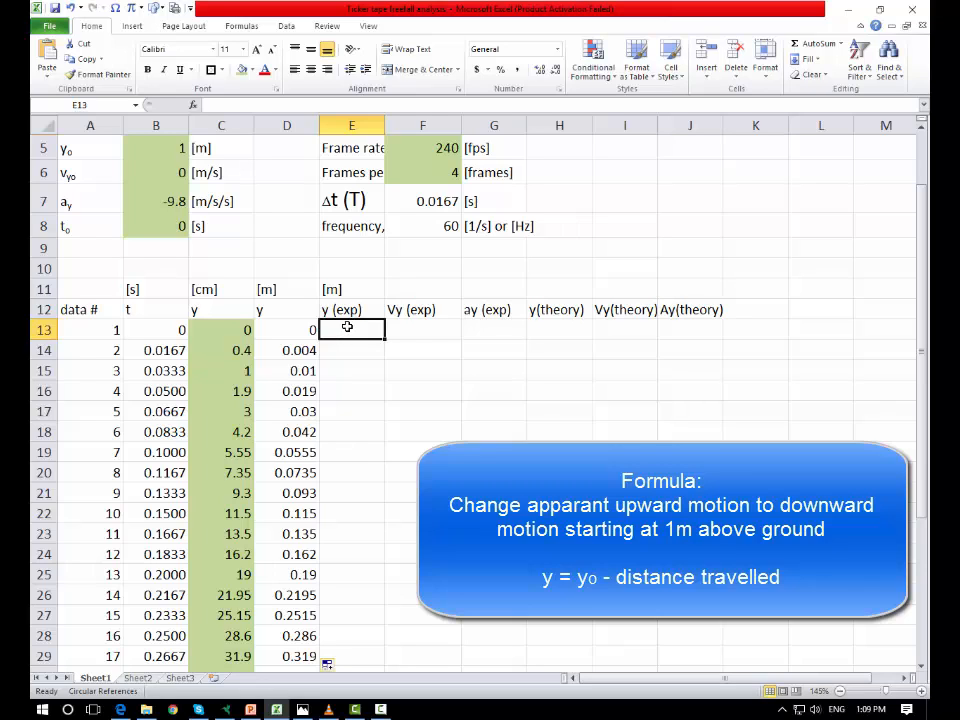
scroll(347, 328, up, 1)
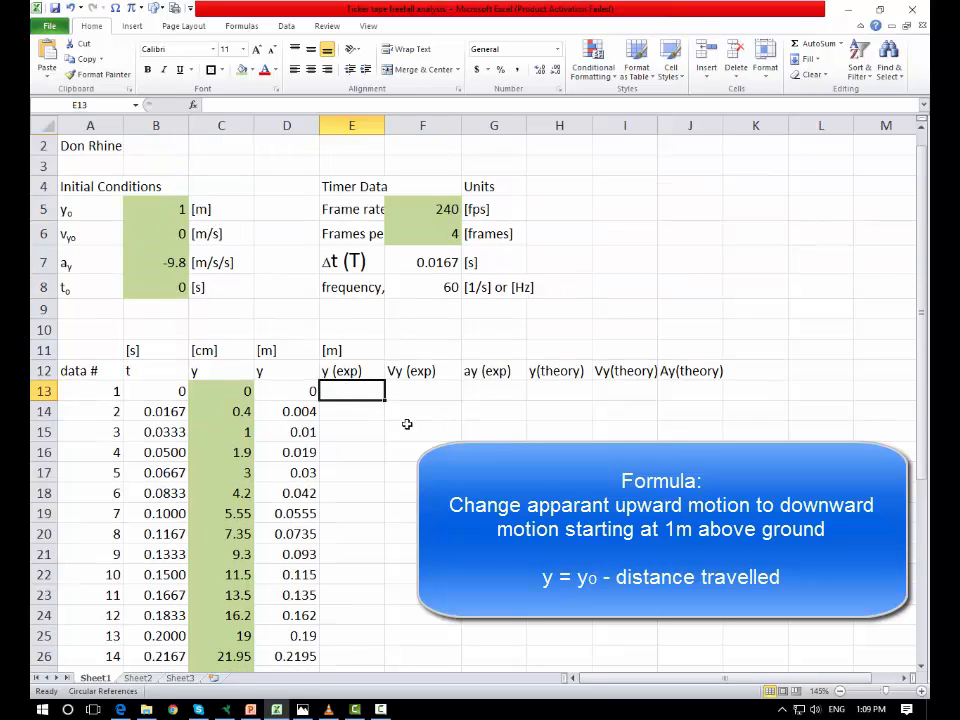
text(=)
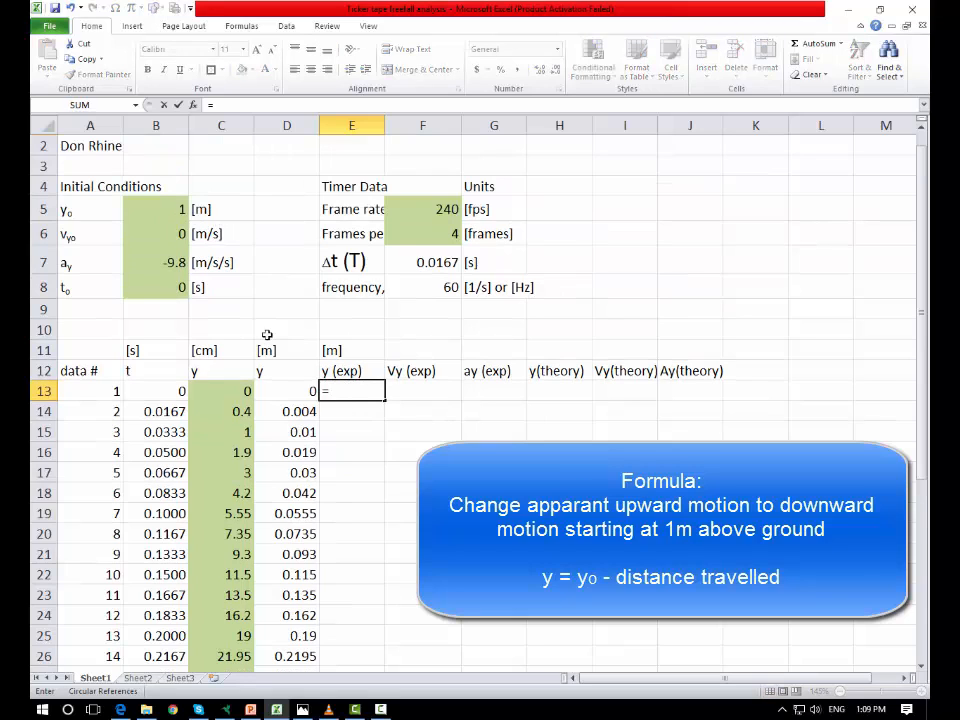
click(155, 210)
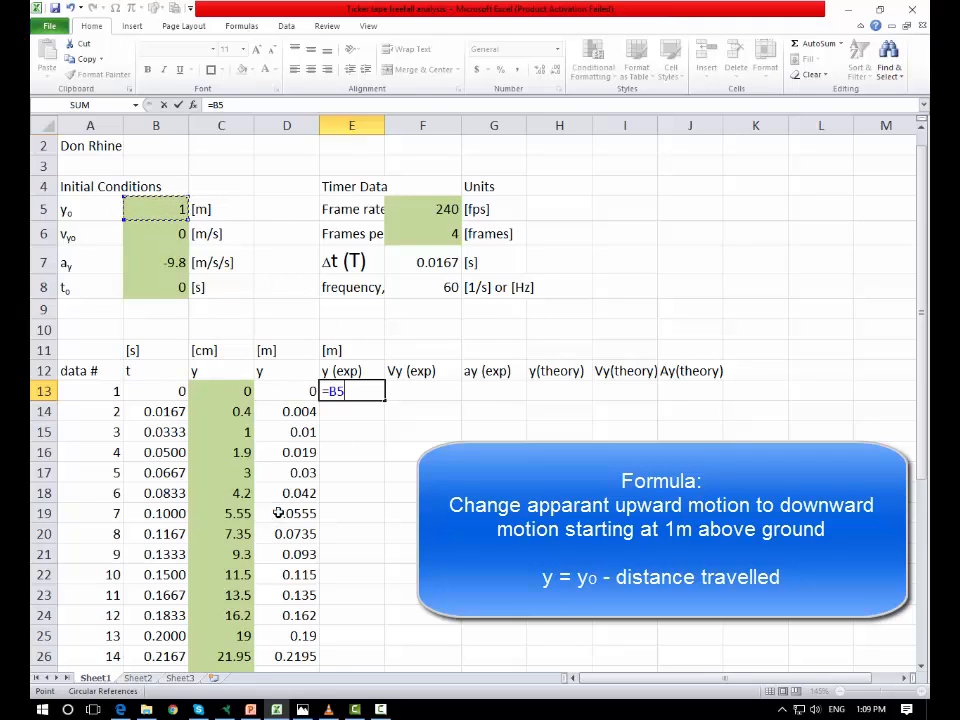
text(-)
click(300, 391)
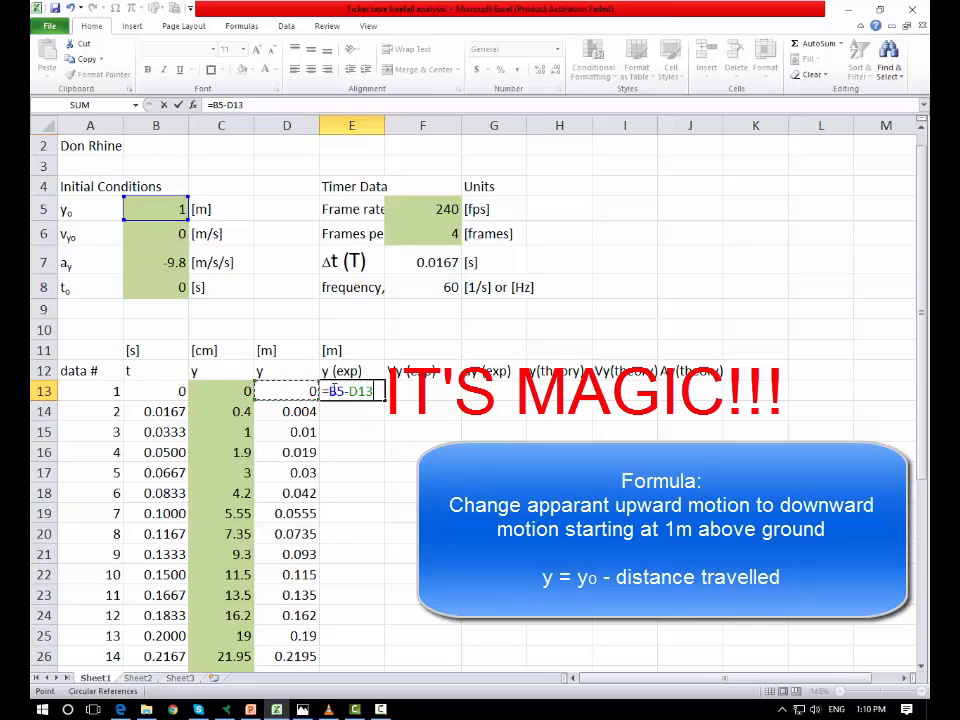
Make the initial height reference absolute as $B$5 in E13's formula and fill the formula down through E15
click(338, 394)
key(F4)
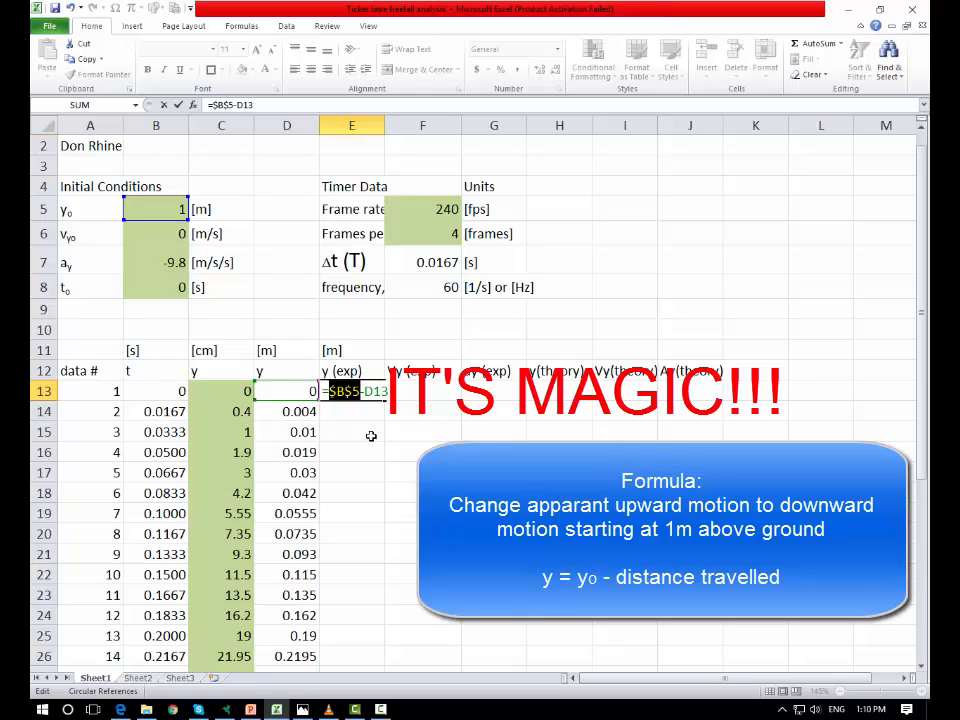
key(Return)
click(375, 395)
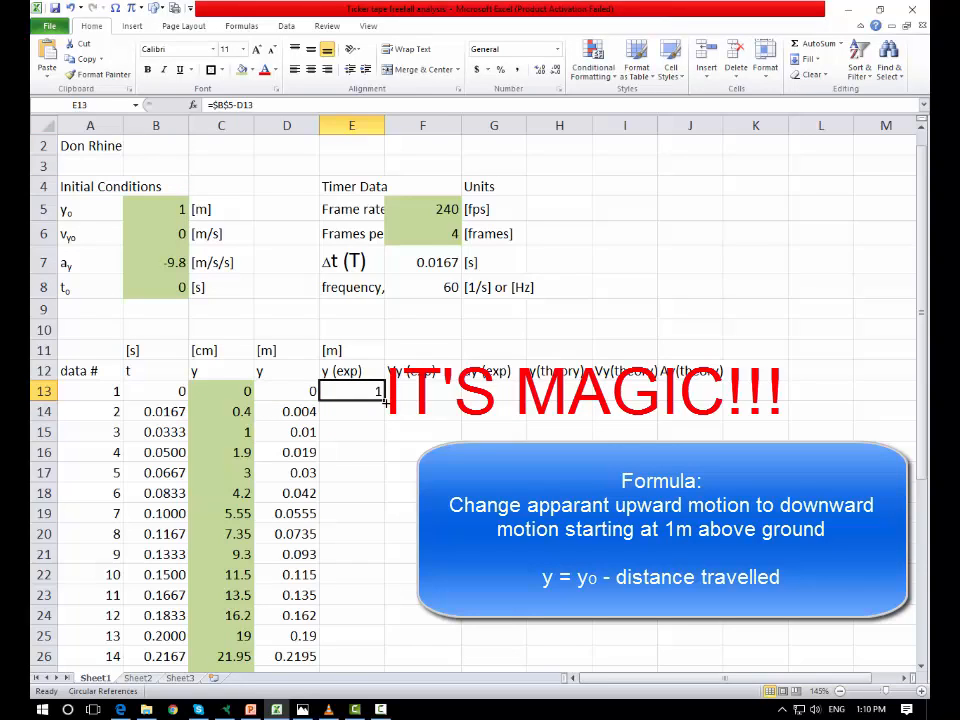
drag(385, 401, 383, 437)
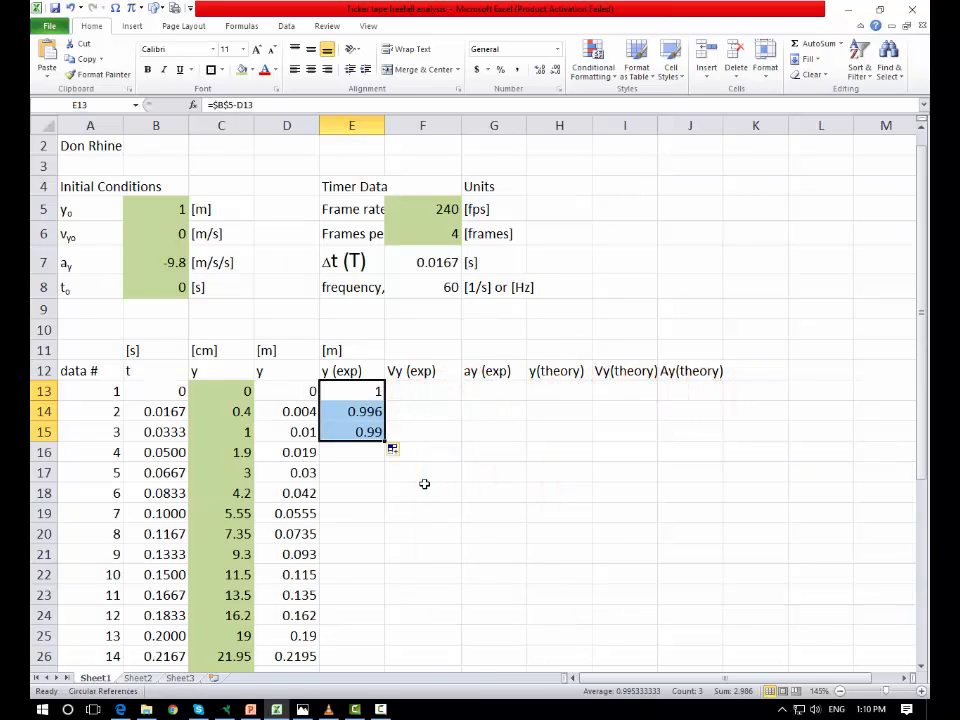
Enter =B6 in F13 so the first Vy (exp) value references the initial velocity
click(425, 394)
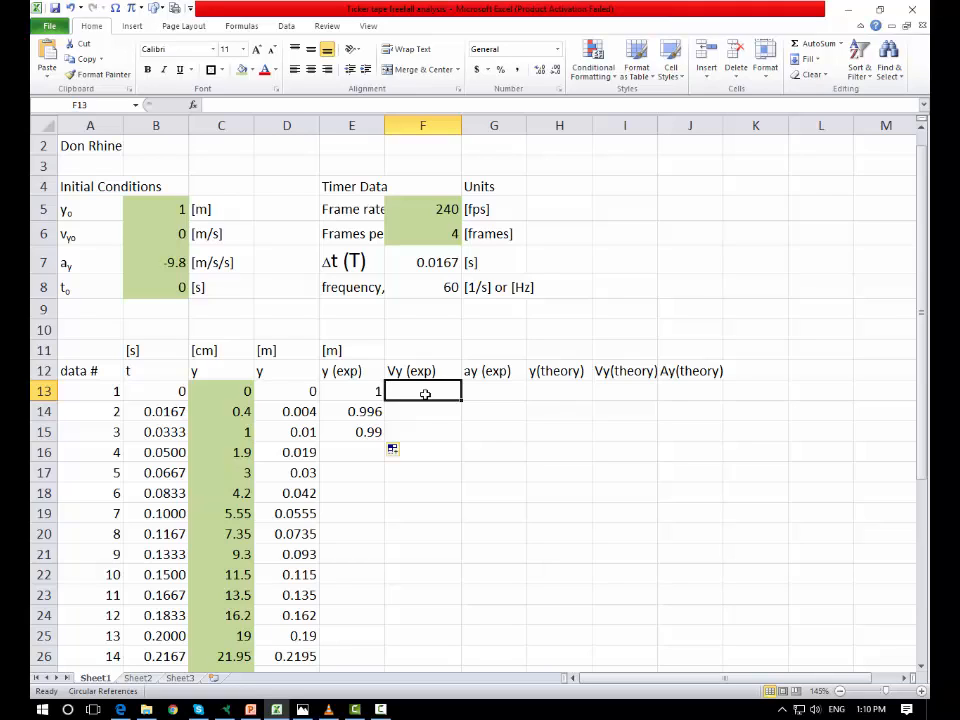
text(=)
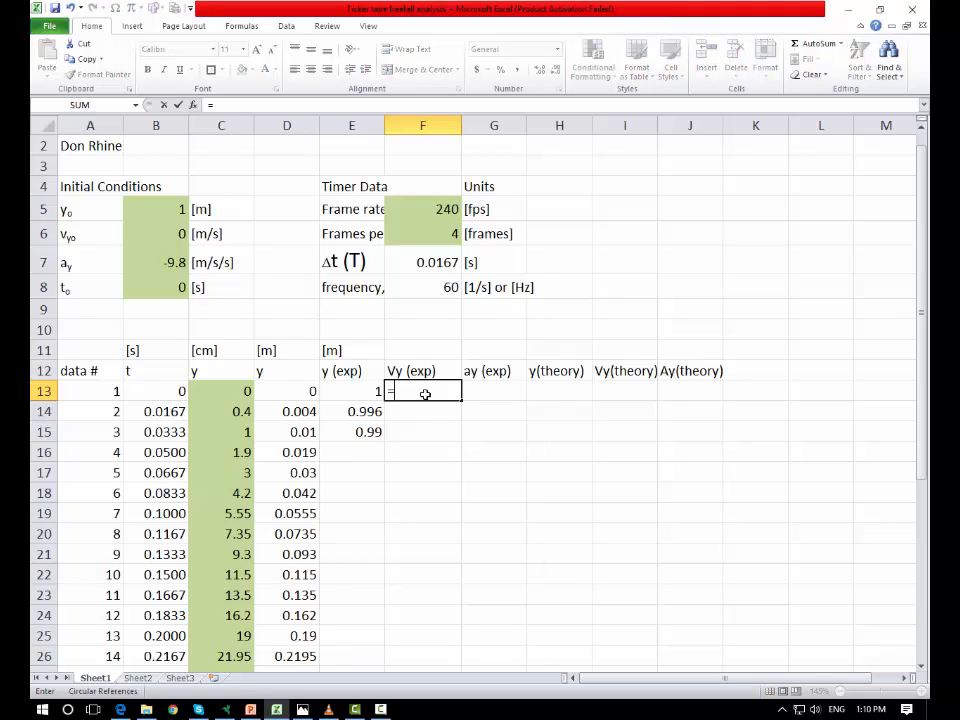
click(179, 233)
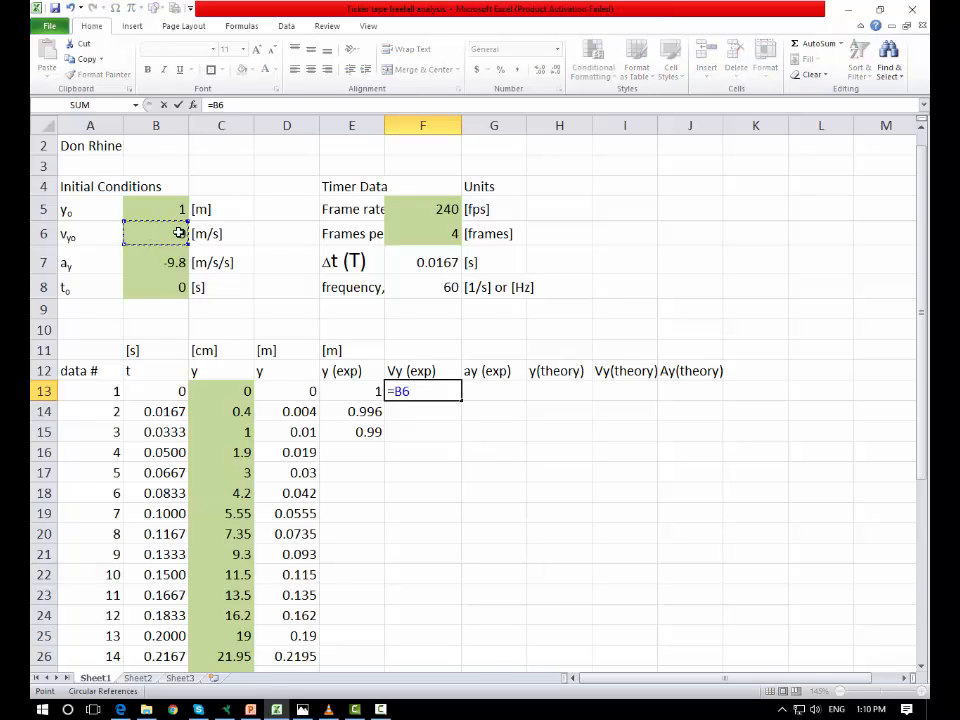
key(Return)
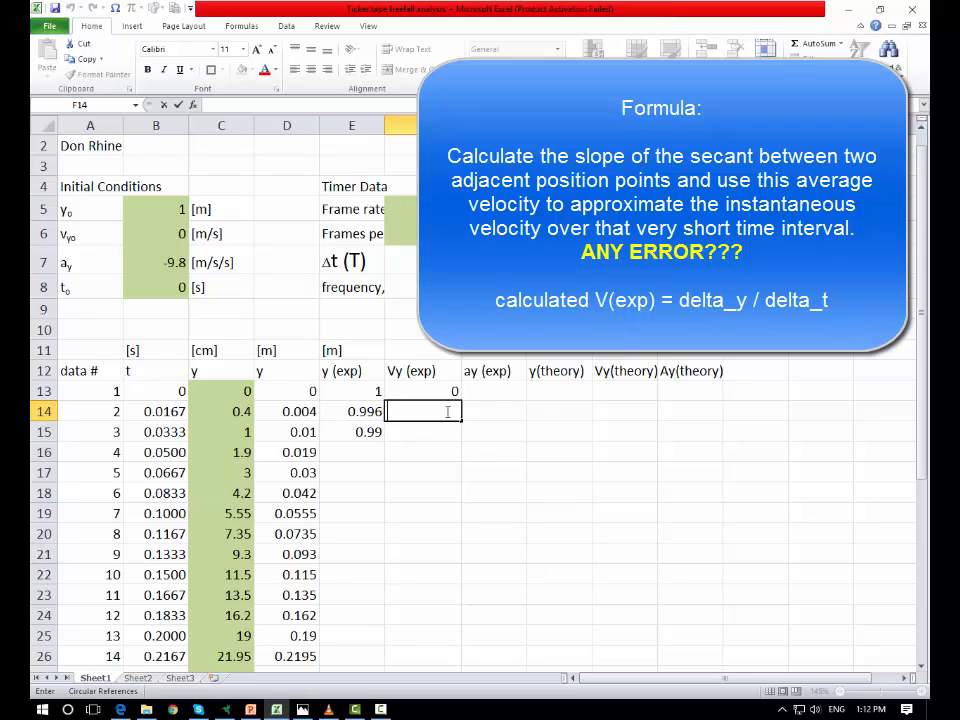
Enter =(E14-E13)/$F$7 in F14 to calculate Vy (exp) as change in height over the time interval
text(=)
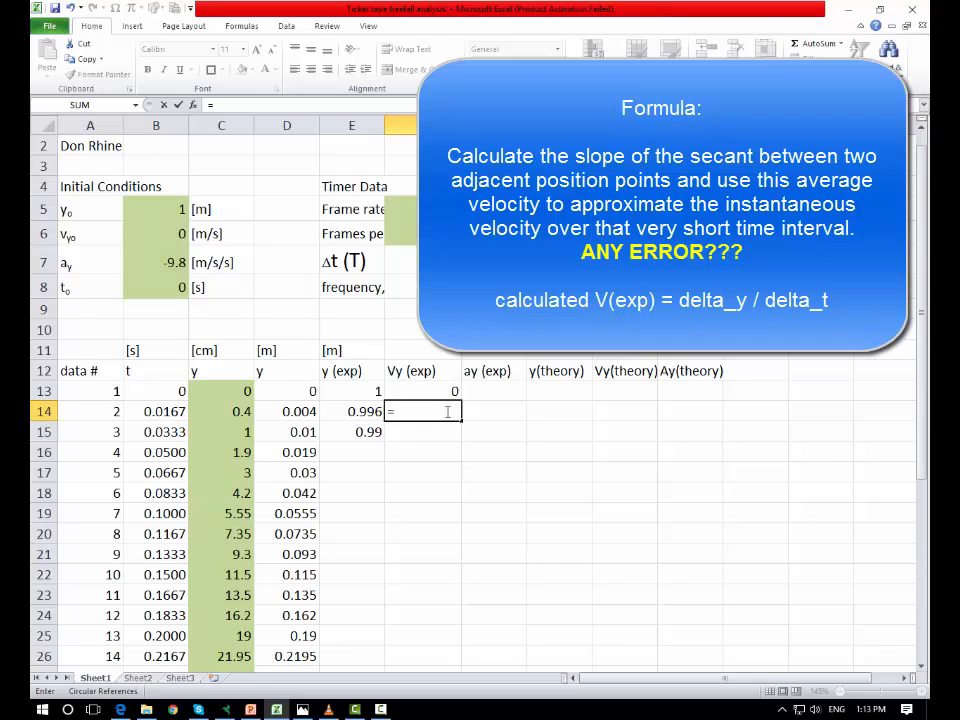
text(()
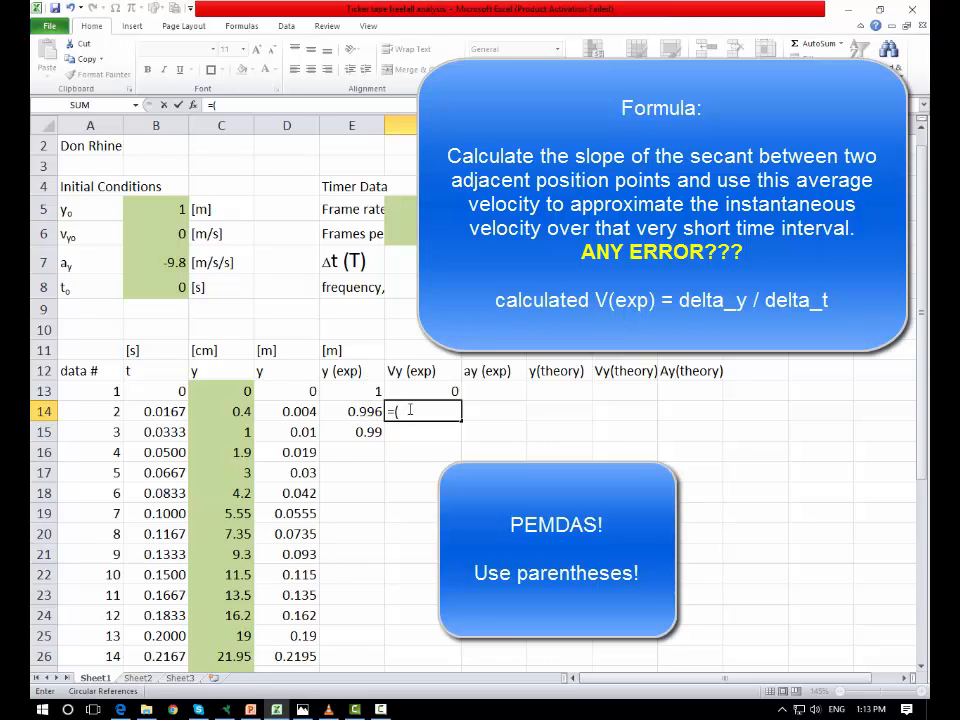
click(362, 411)
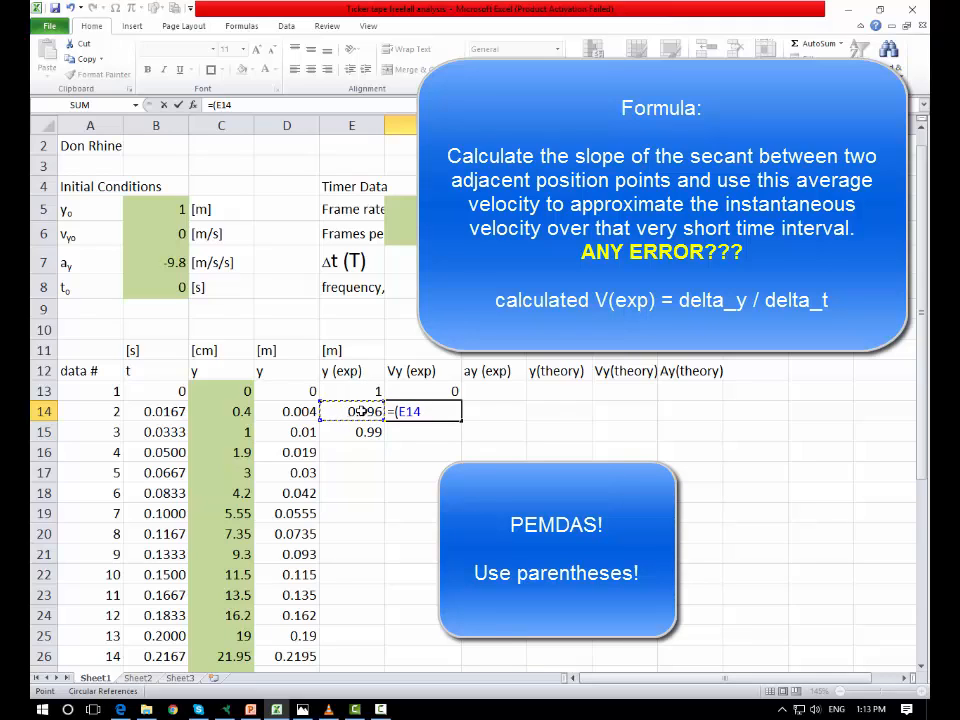
text(-)
click(369, 391)
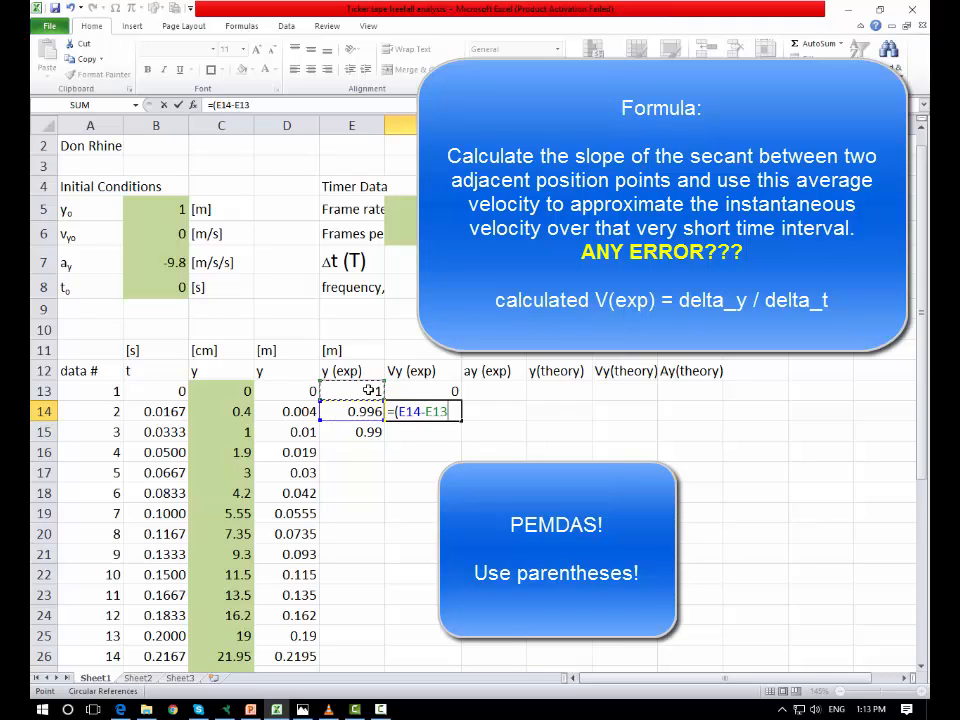
text()/)
click(400, 261)
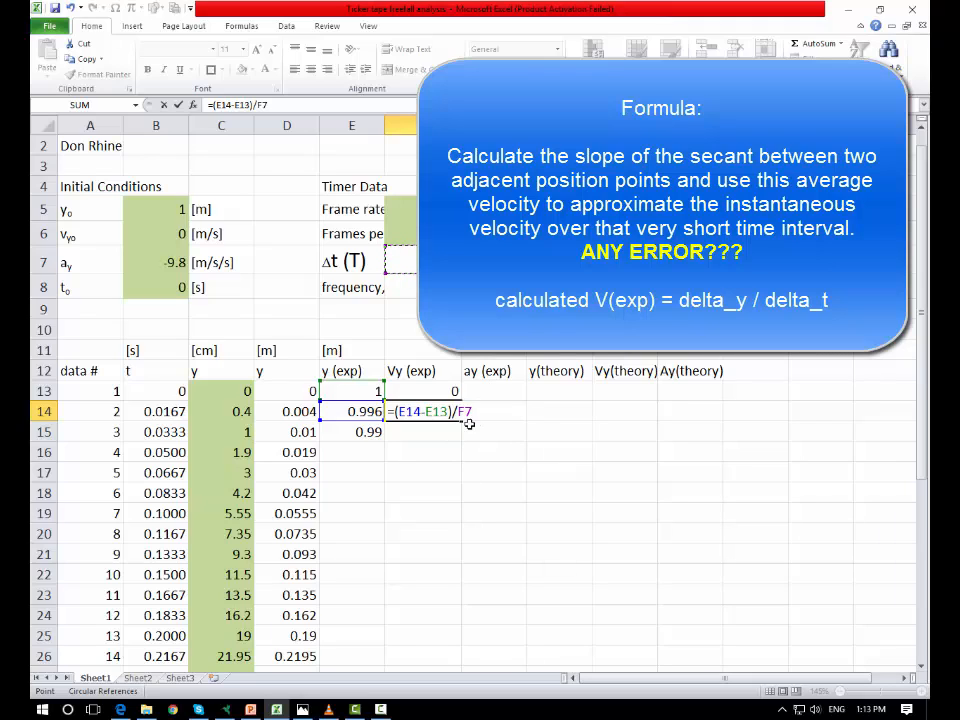
key(F4)
key(Return)
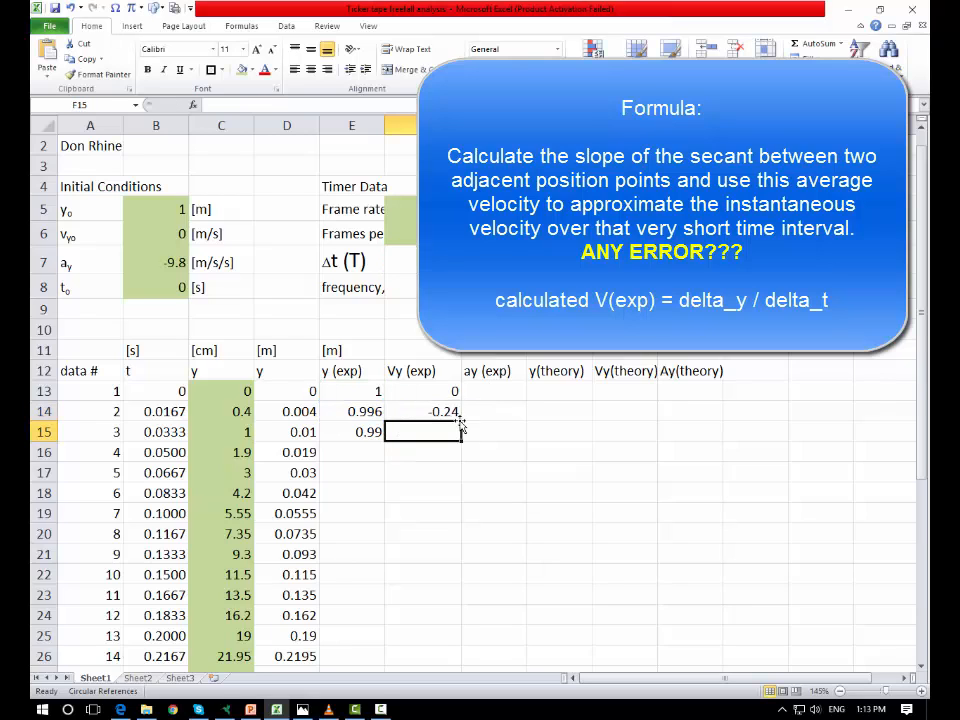
Fill the Vy (exp) formula from F14 down to F15 and inspect the copied formula's references
click(450, 410)
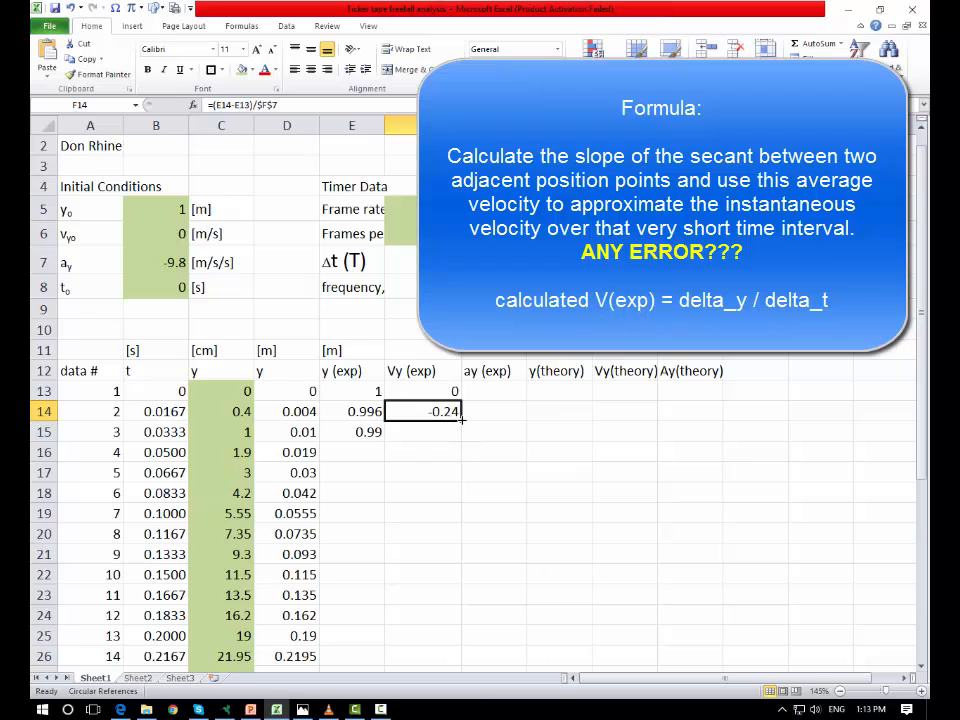
drag(461, 421, 460, 438)
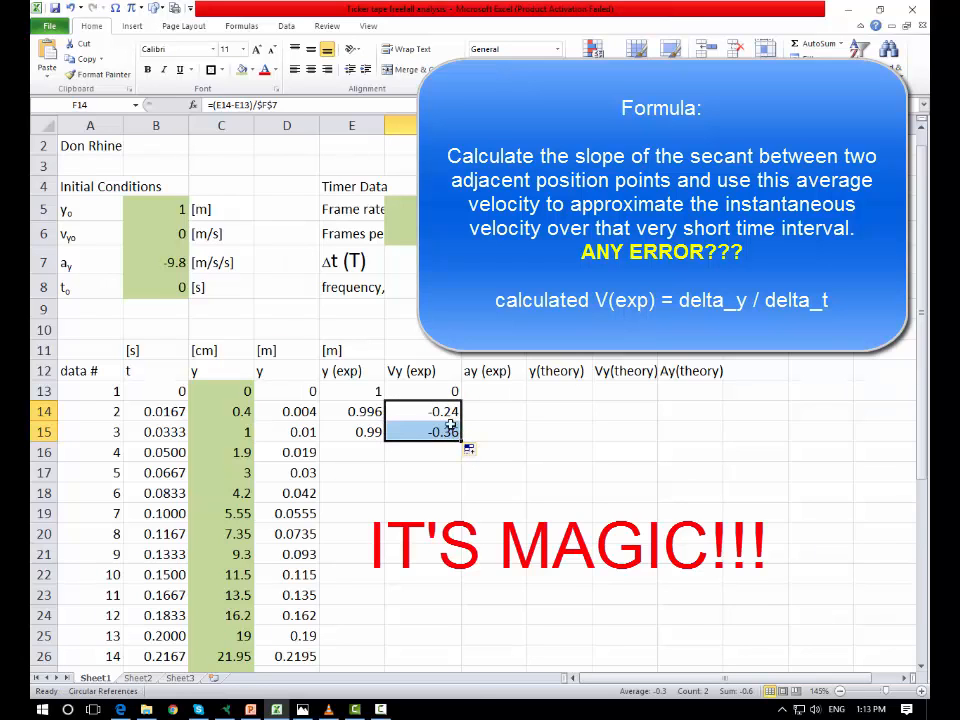
click(450, 430)
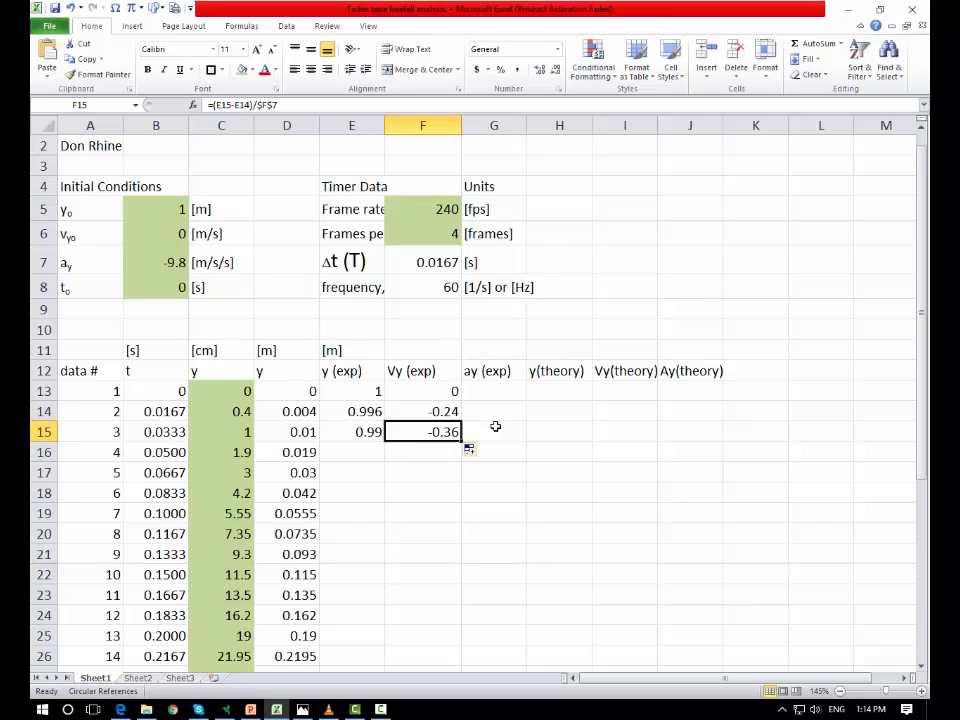
Enter =(F14-F13)/$F$7 in G14 to calculate ay (exp) as change in velocity over the time interval
click(505, 376)
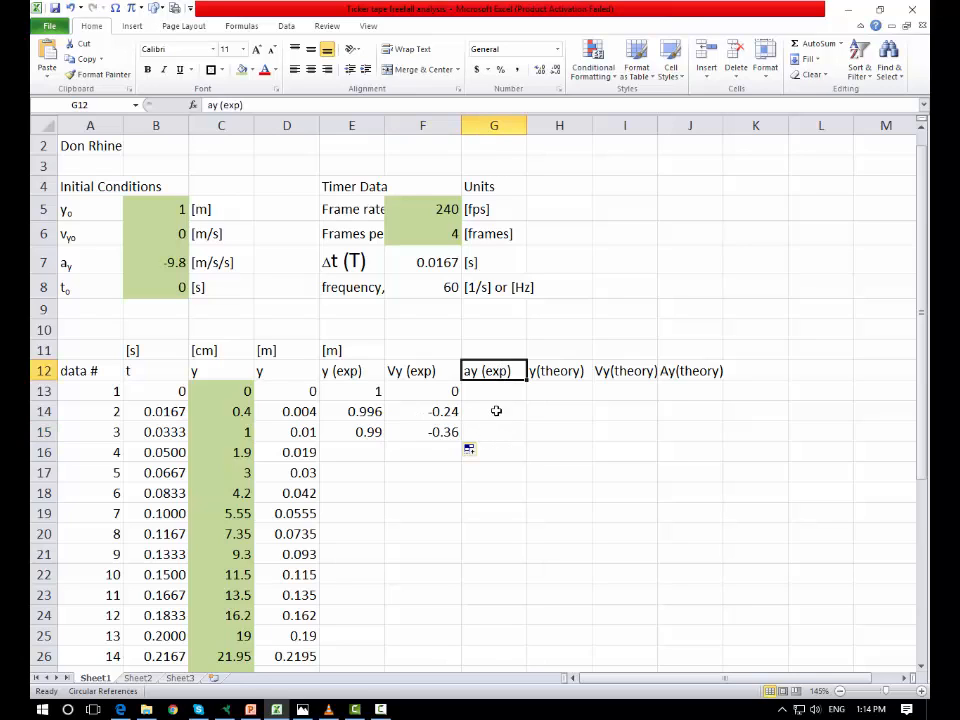
click(497, 390)
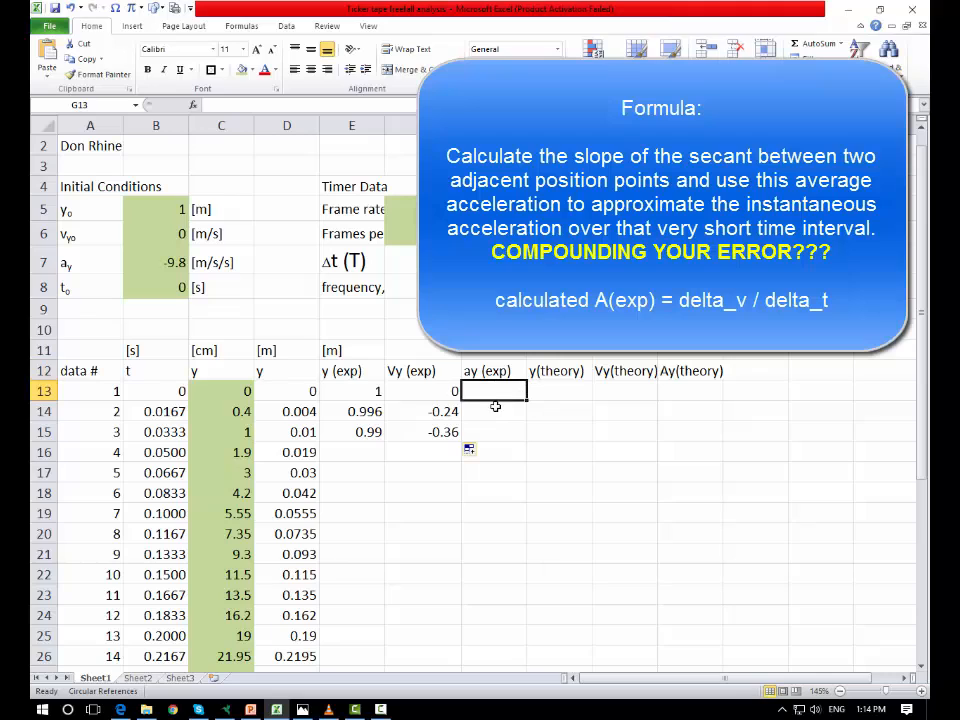
click(494, 410)
click(495, 444)
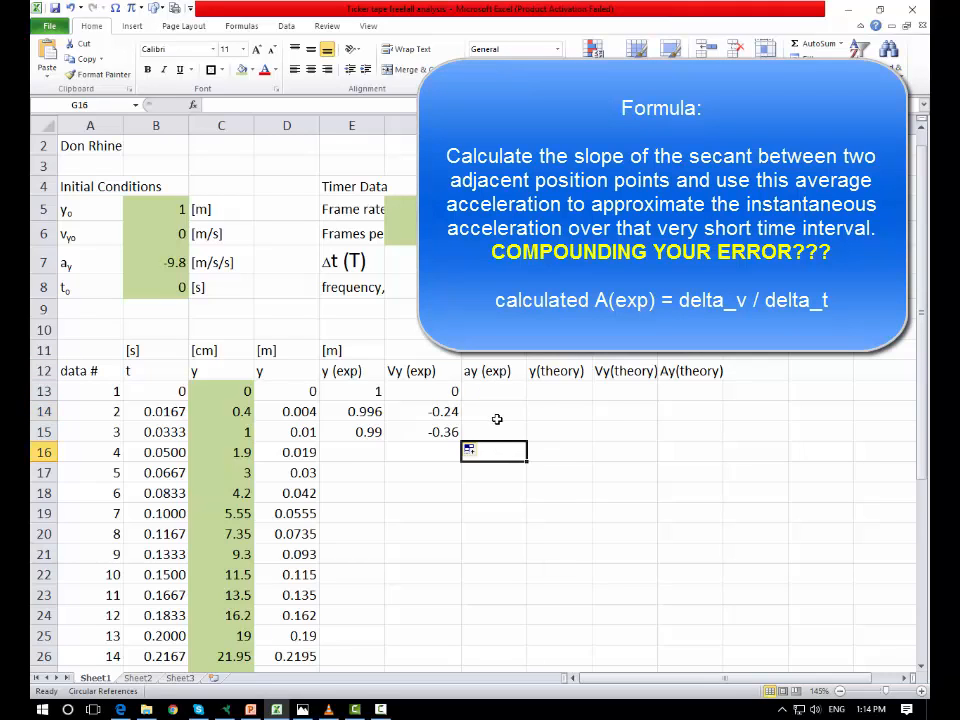
click(497, 416)
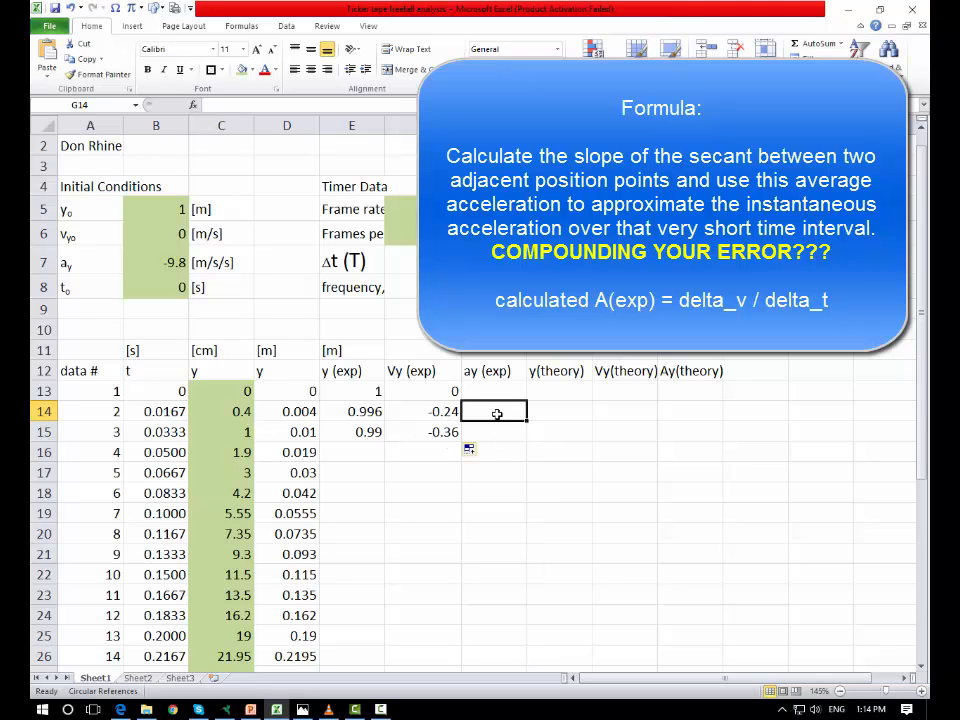
text(=()
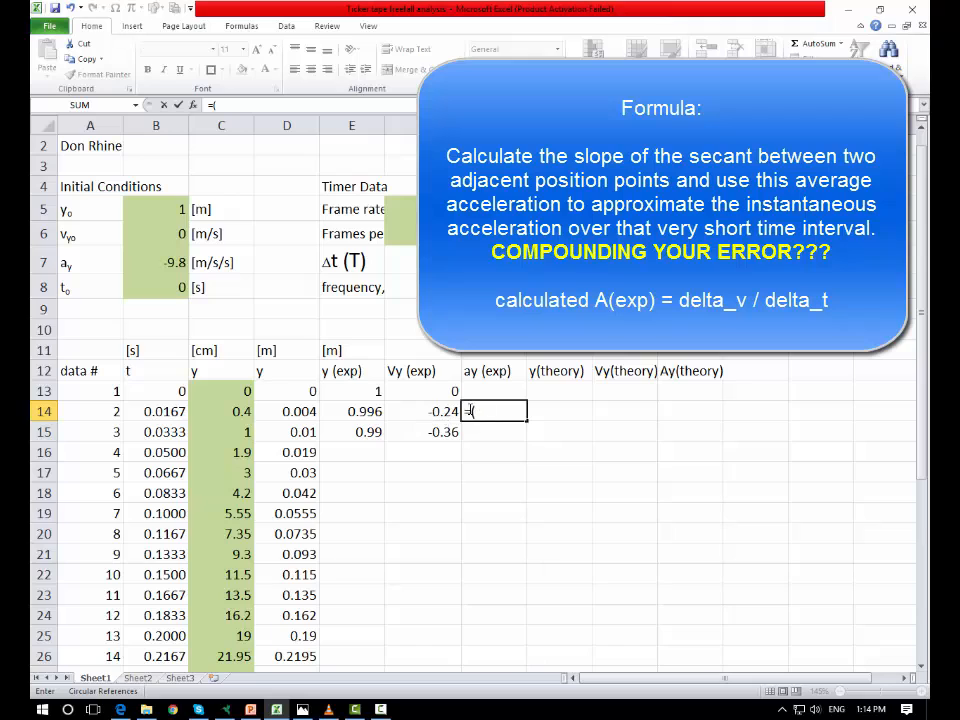
click(446, 412)
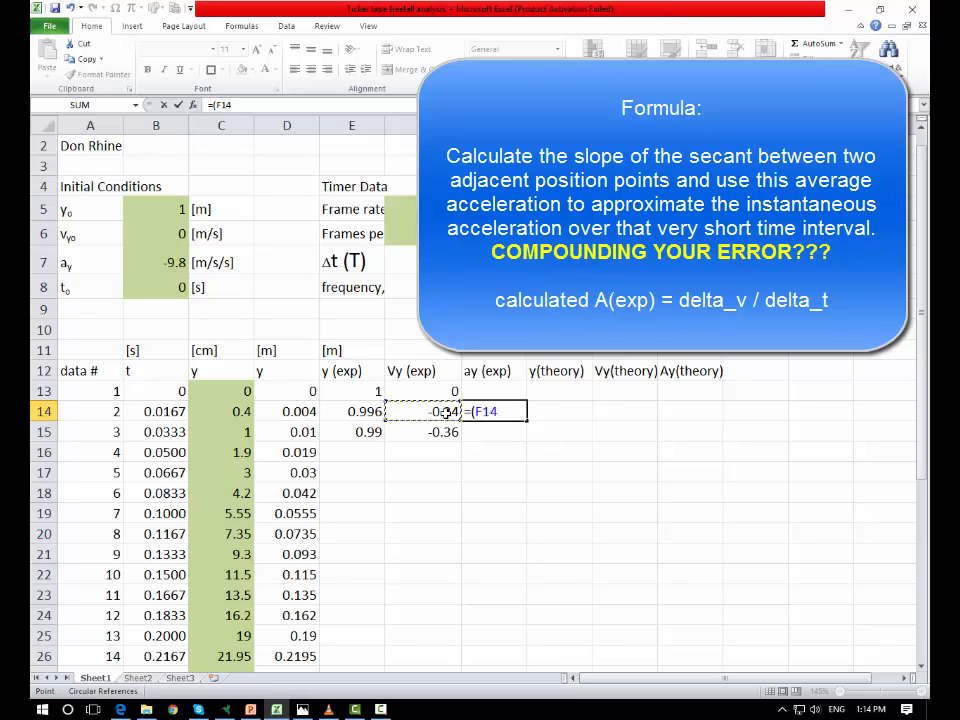
text(-)
click(453, 392)
text()/)
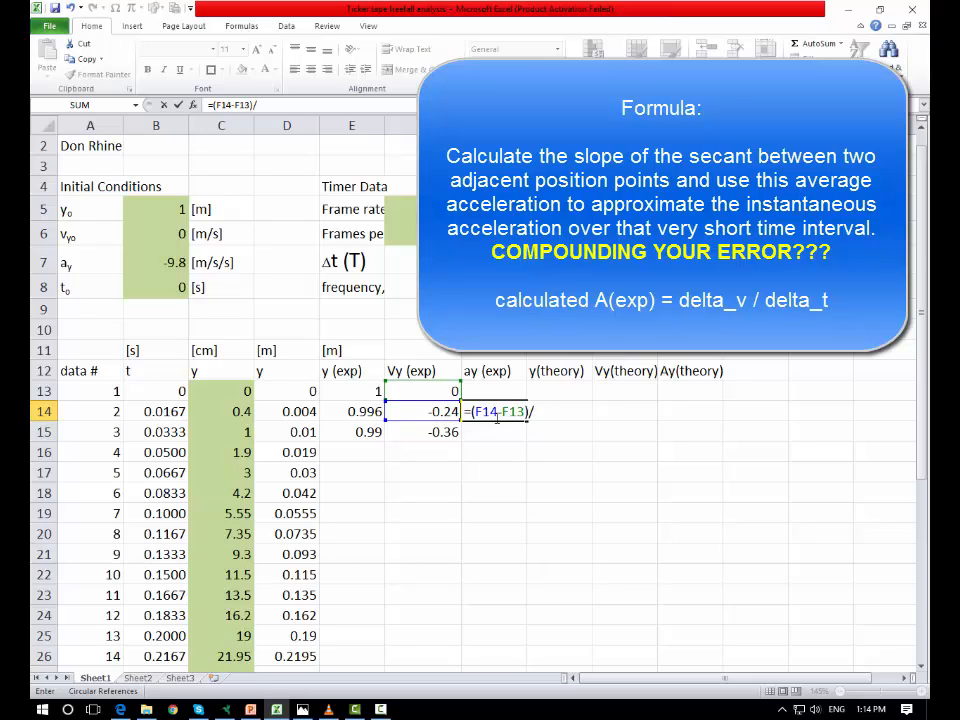
click(400, 261)
key(F4)
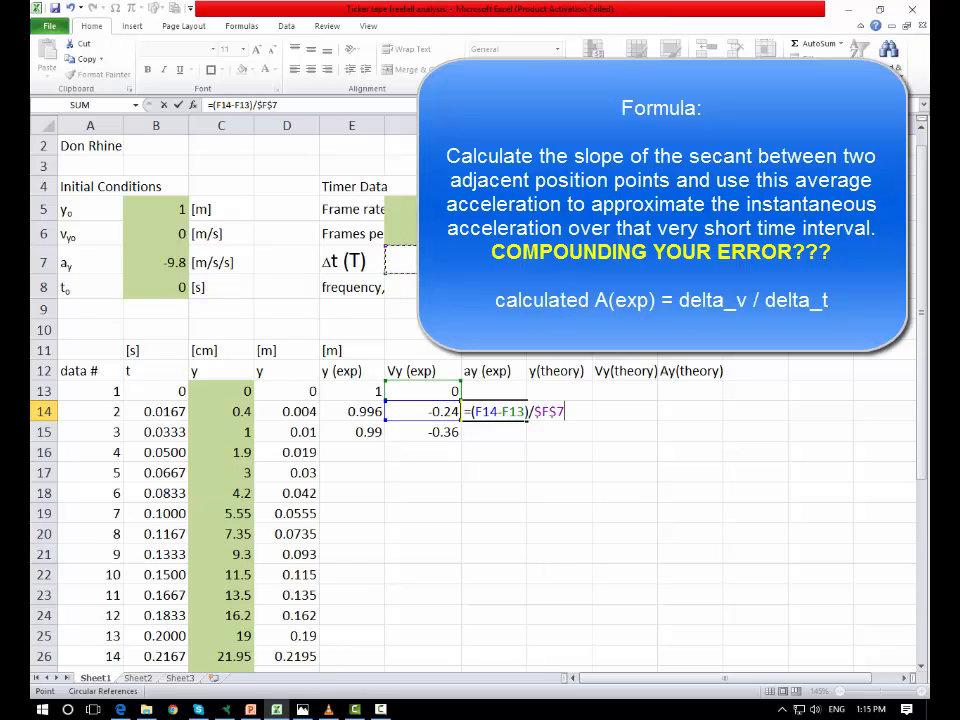
key(Return)
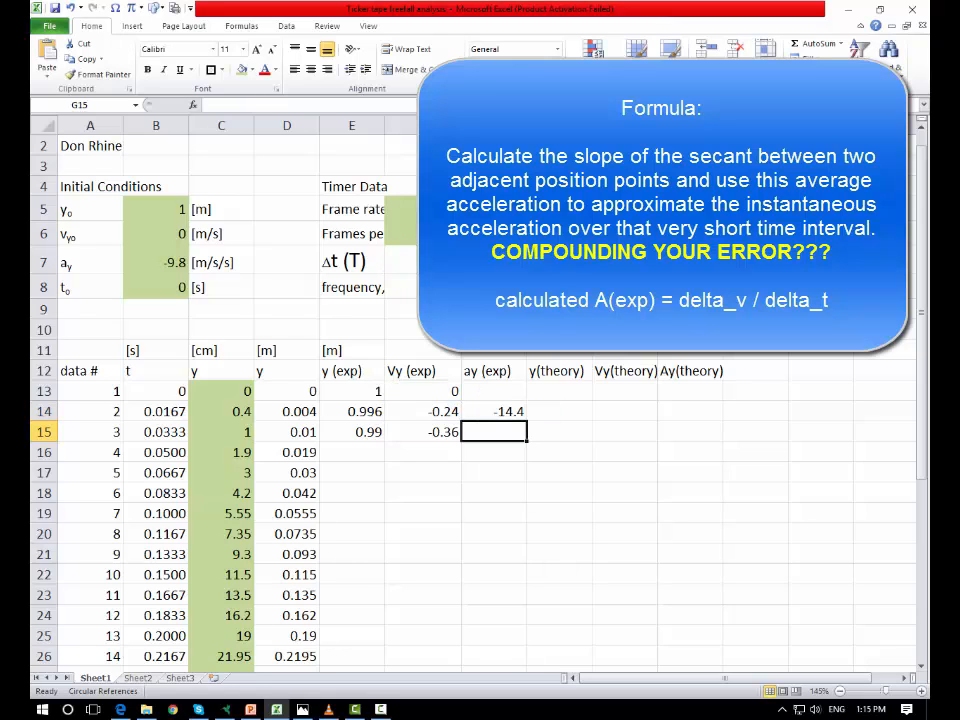
Fill the ay (exp) formula from G14 down to G15 and inspect the copied formula's references
click(515, 409)
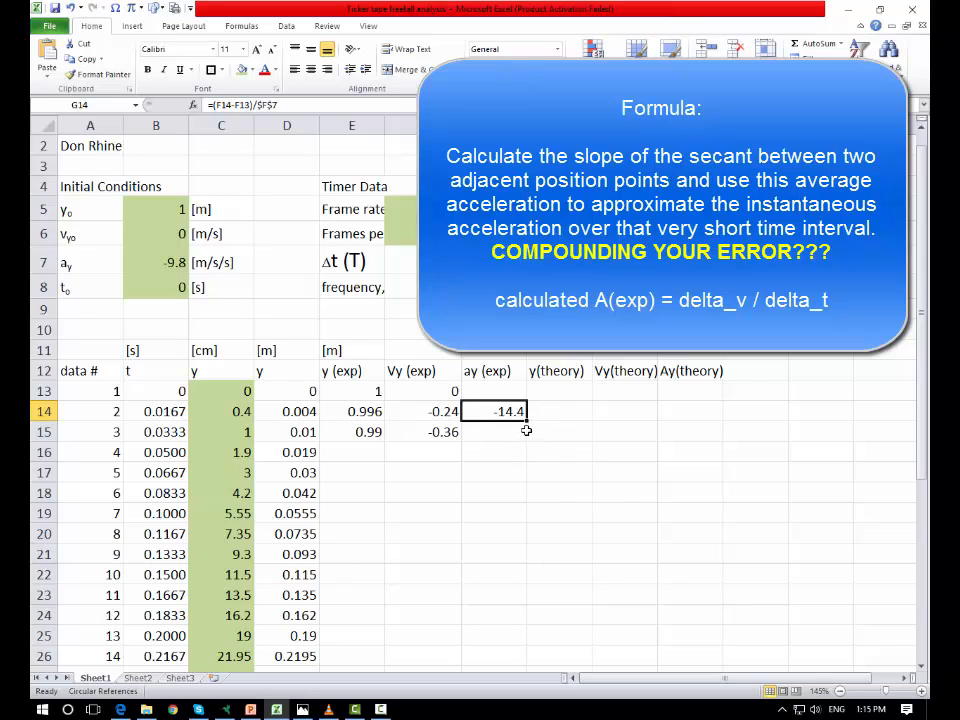
drag(528, 421, 525, 432)
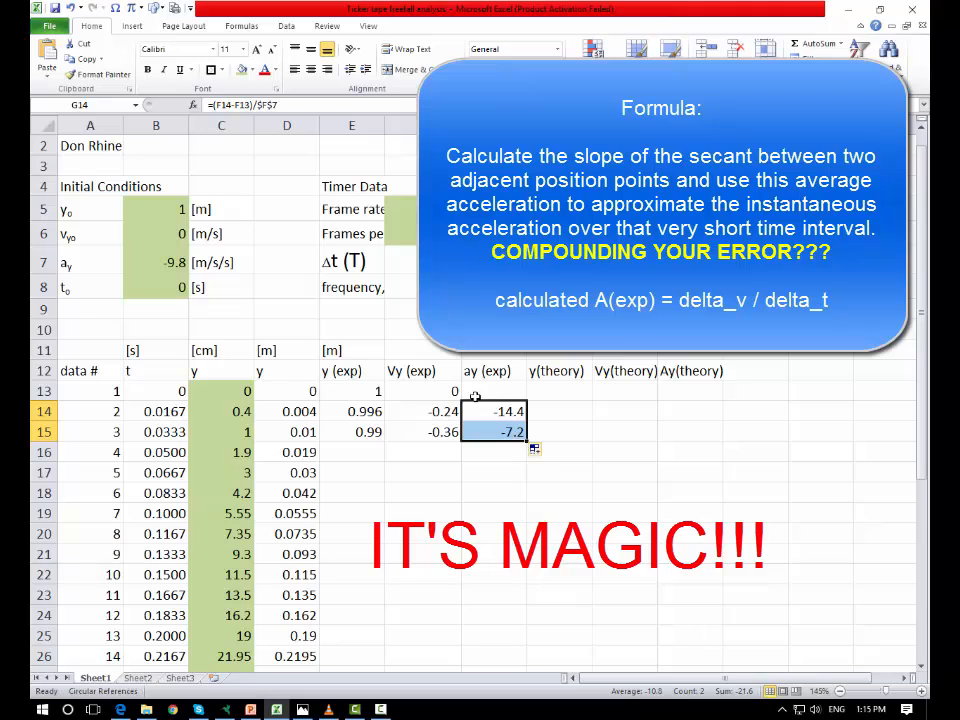
click(517, 433)
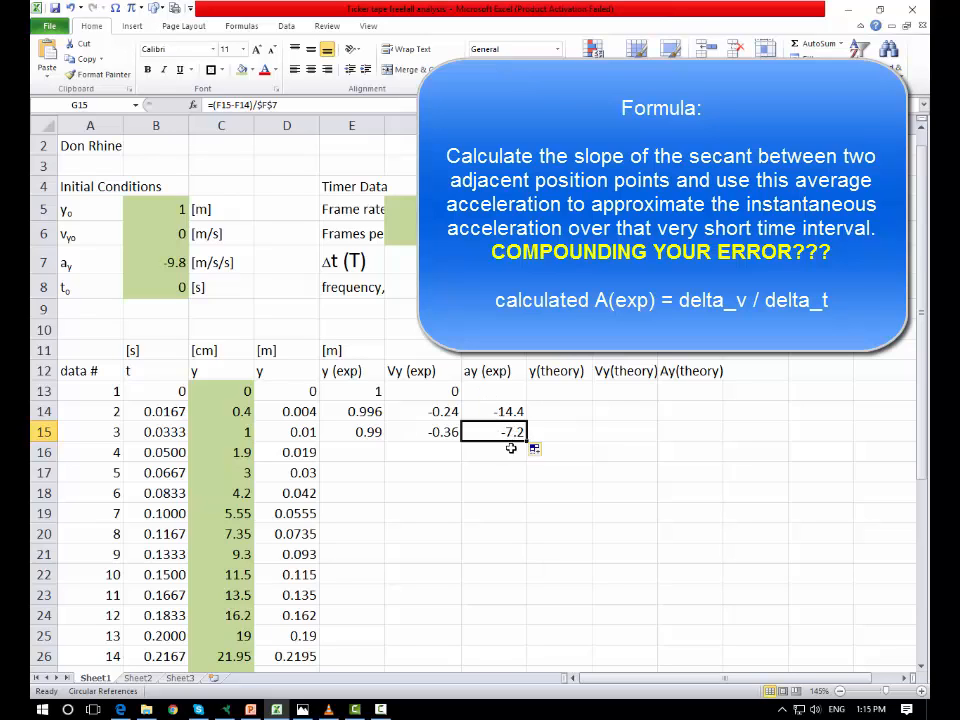
Enter =B5 in H13 so the first y(theory) value references the initial height
click(558, 414)
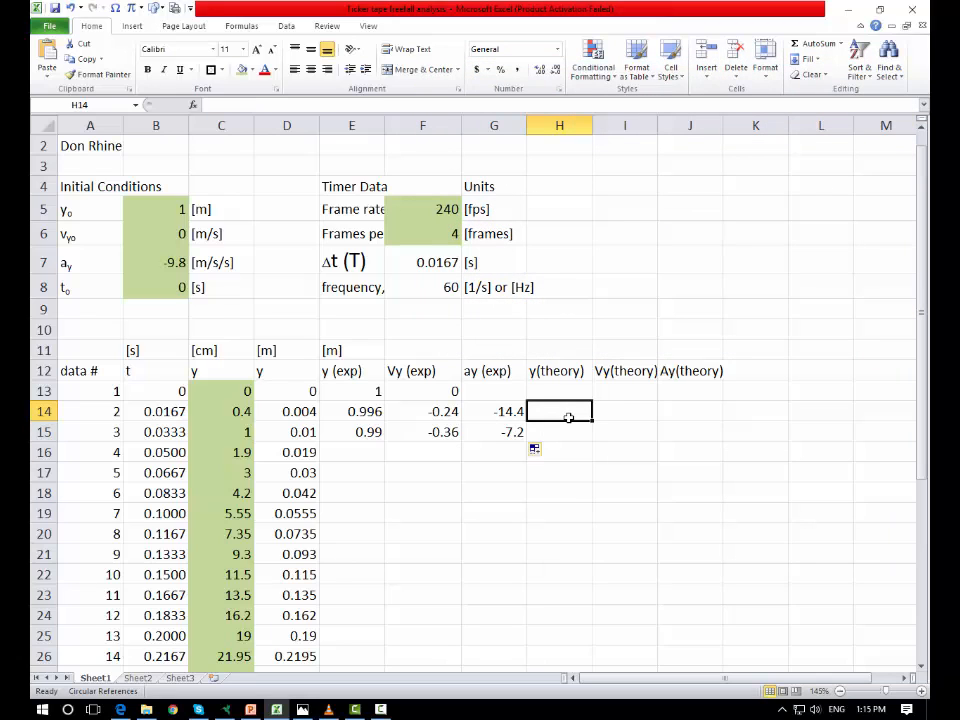
click(557, 391)
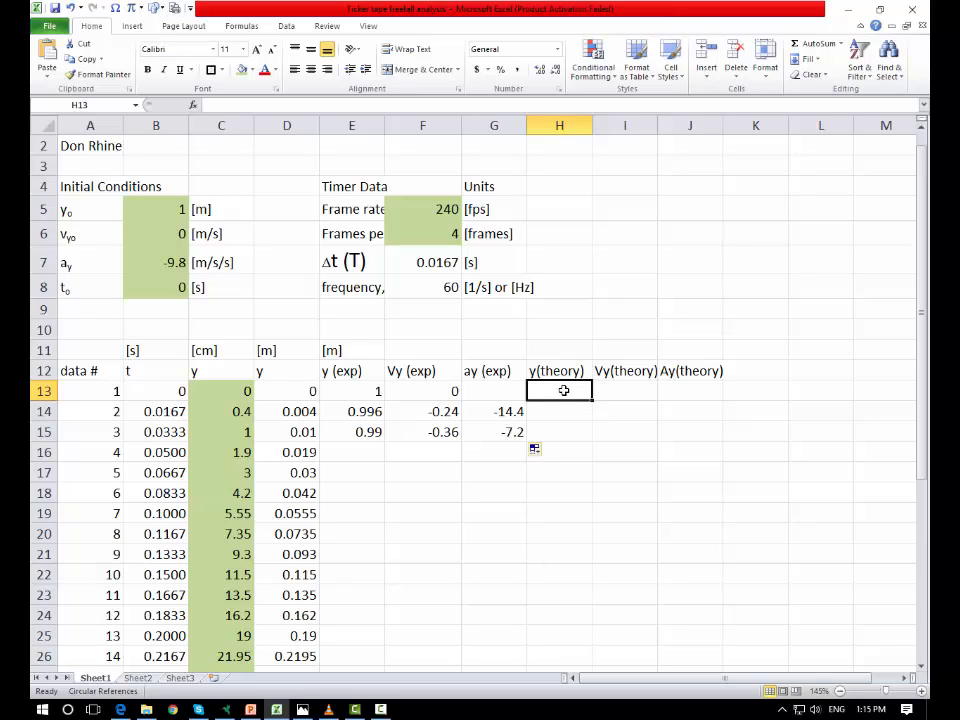
text(=)
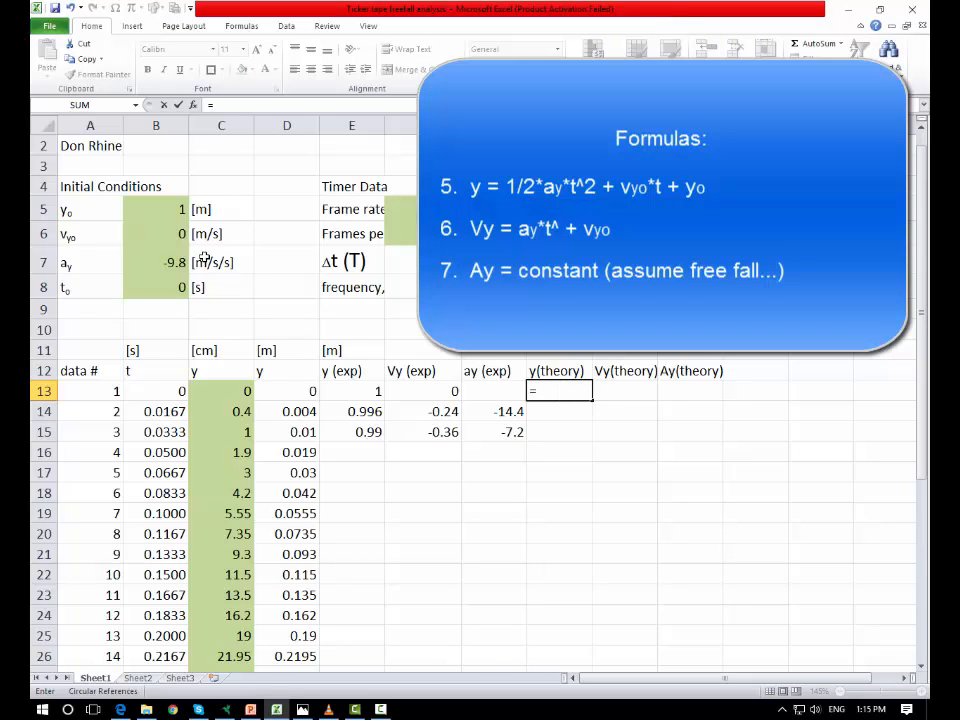
click(173, 208)
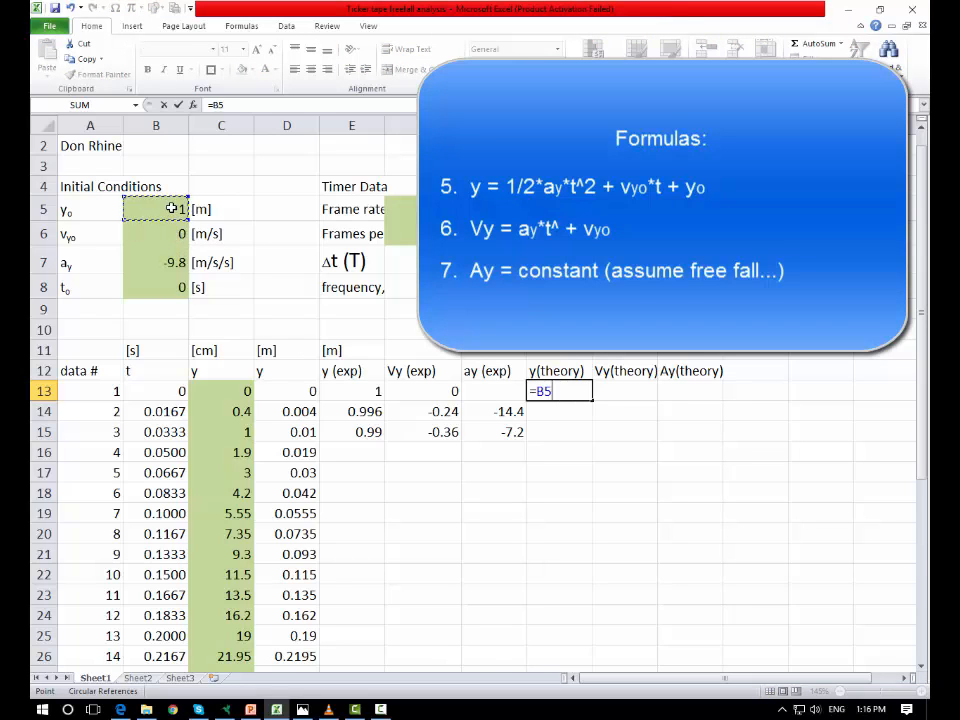
key(Return)
double_click(633, 389)
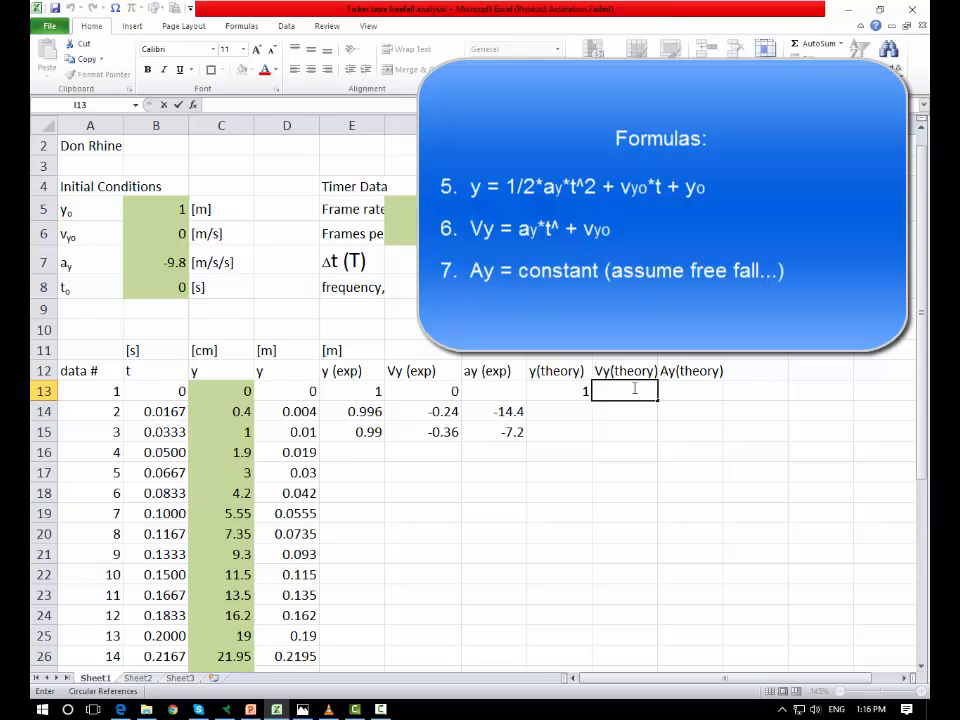
click(160, 233)
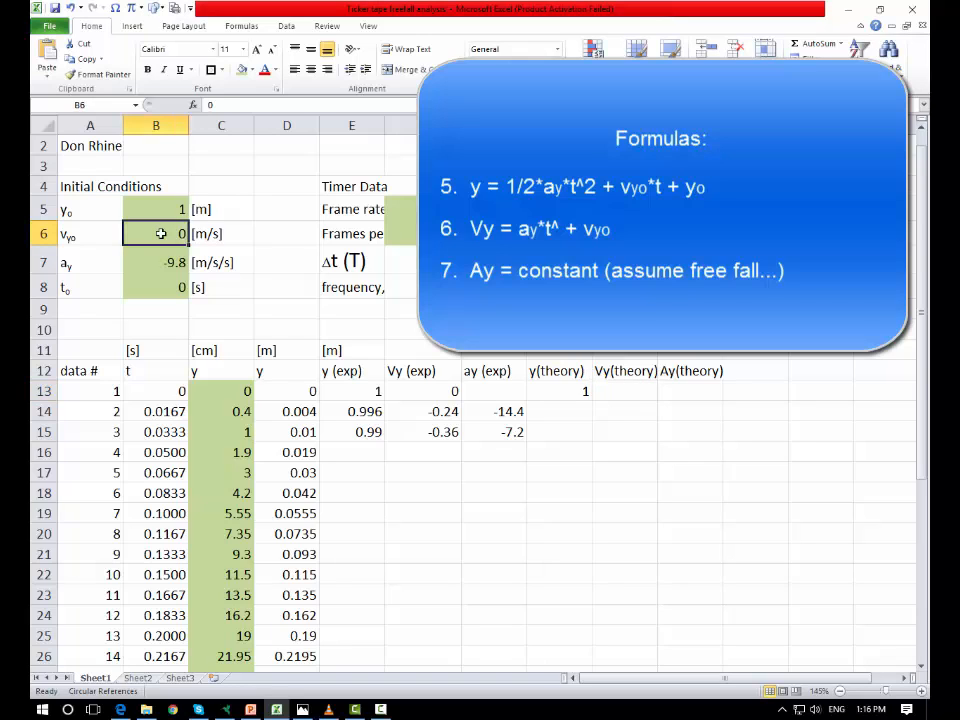
click(171, 260)
Enter =B6 in I13 so the first Vy(theory) value references the initial velocity
double_click(630, 390)
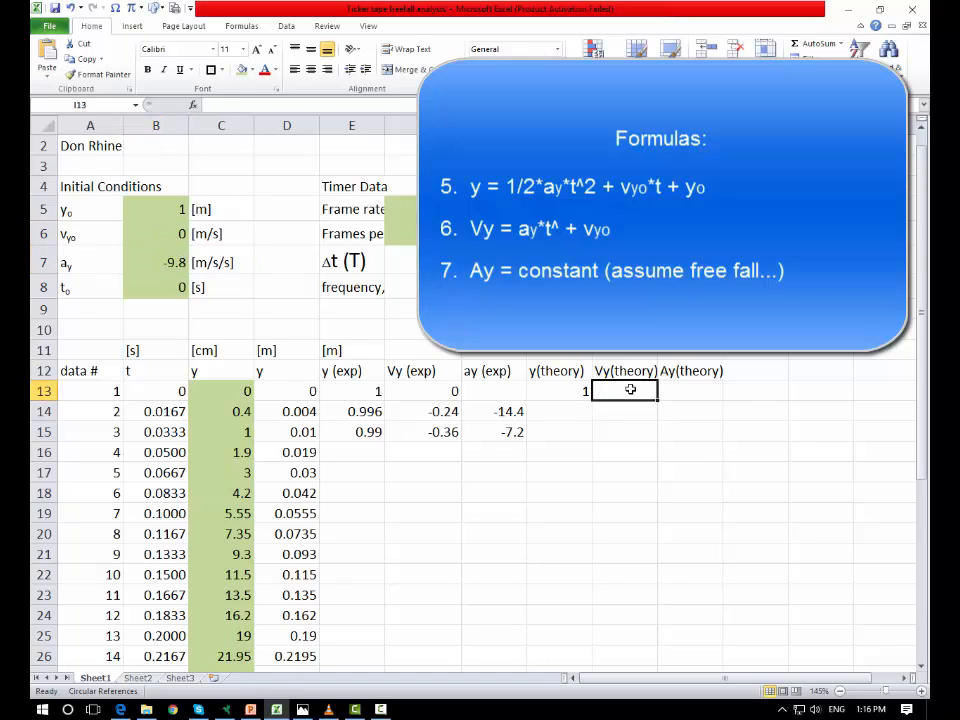
text(=)
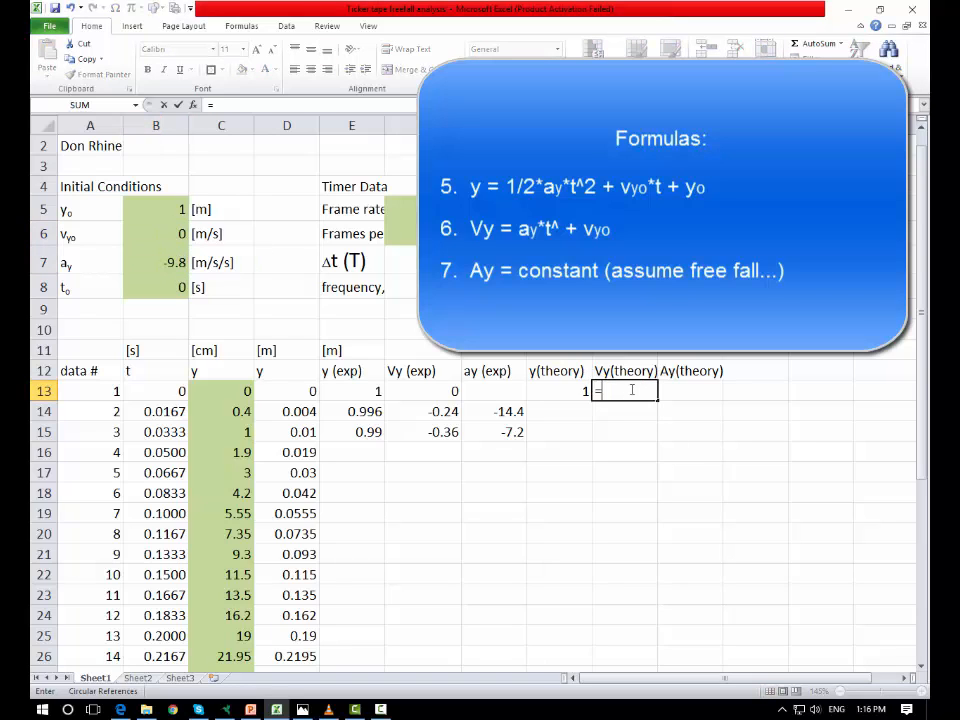
click(175, 234)
key(Return)
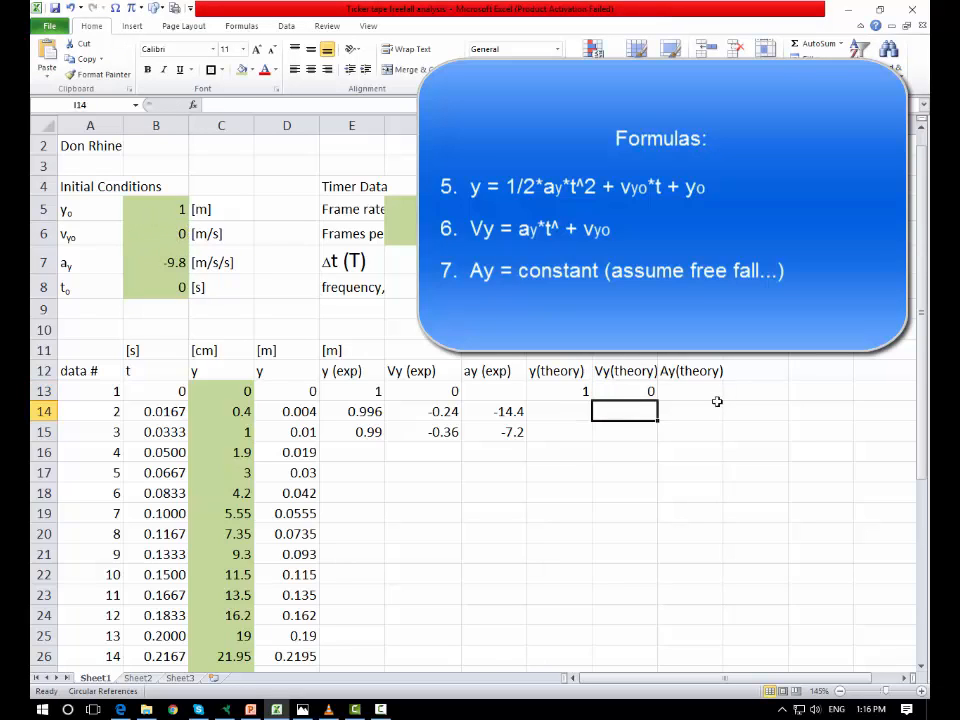
Enter =B7 in J13 so the first Ay(theory) value references the initial acceleration
double_click(688, 391)
text(=)
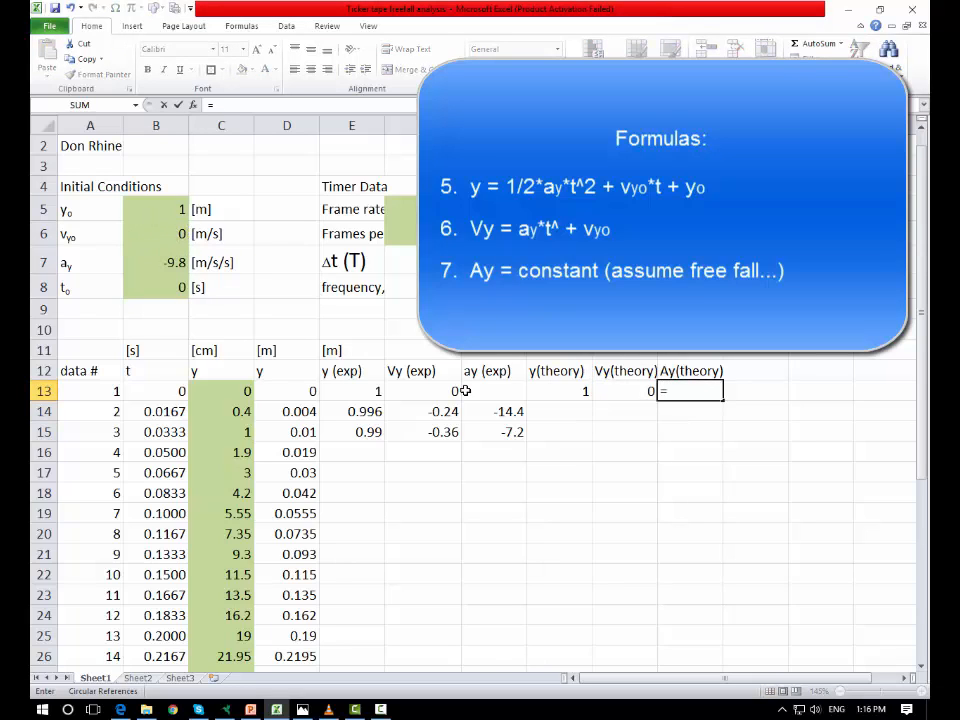
click(175, 262)
key(Return)
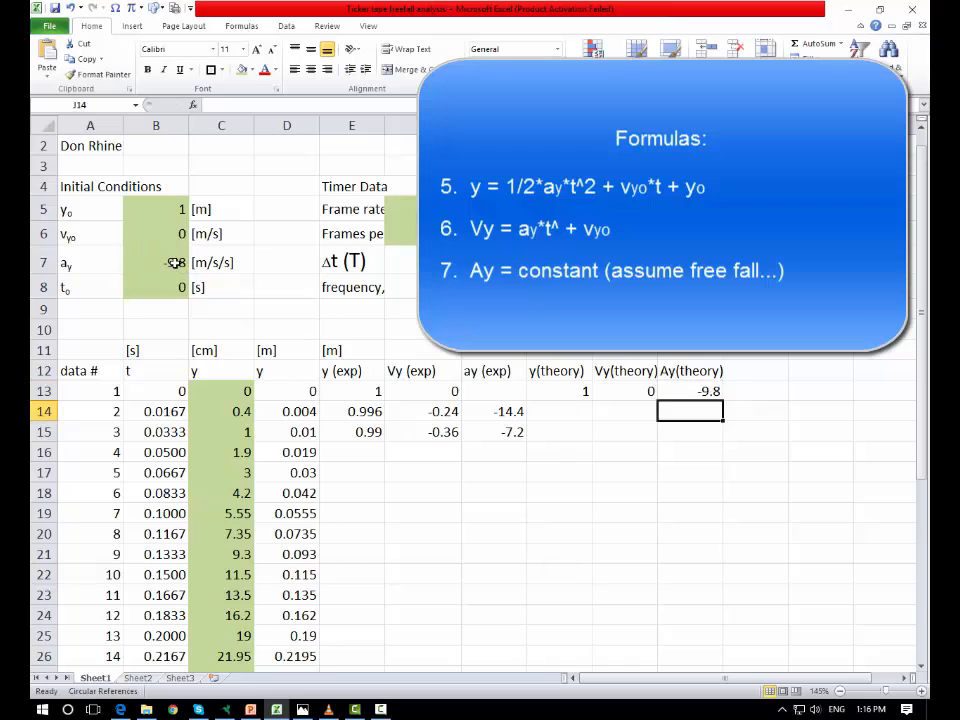
Change the reference in J13 to the absolute form =$B$7 and check the Ay(theory) formula
click(705, 392)
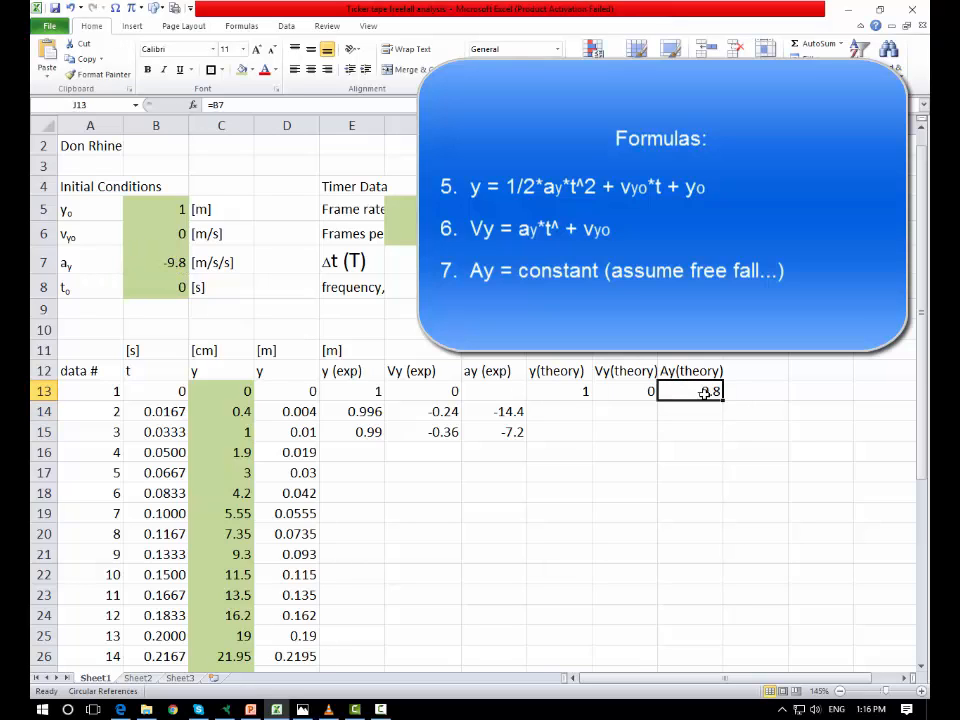
double_click(705, 392)
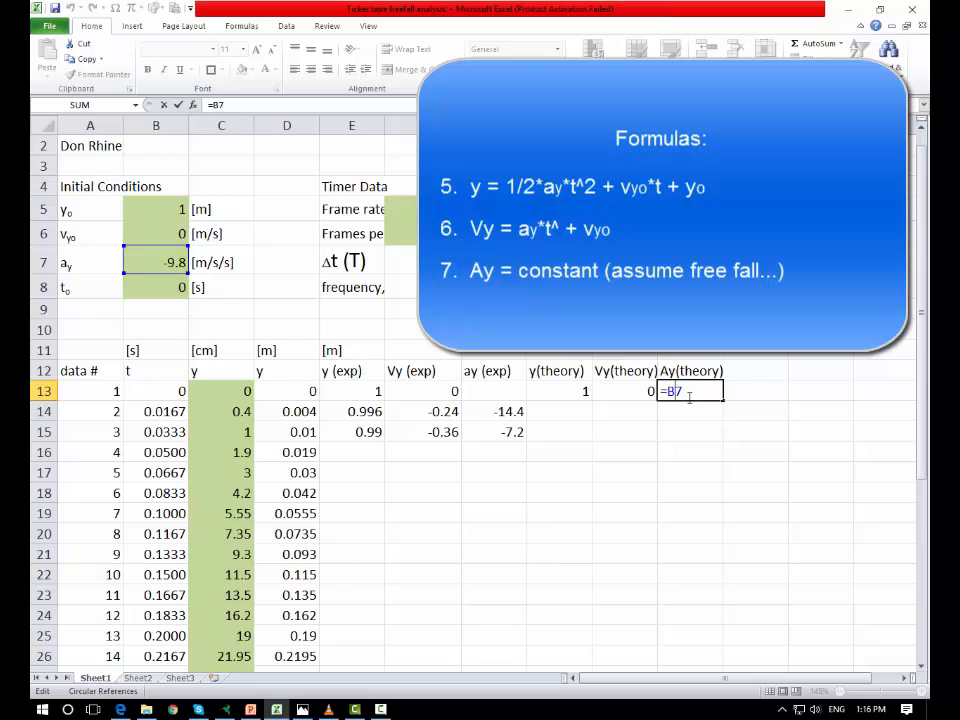
key(F4)
key(Return)
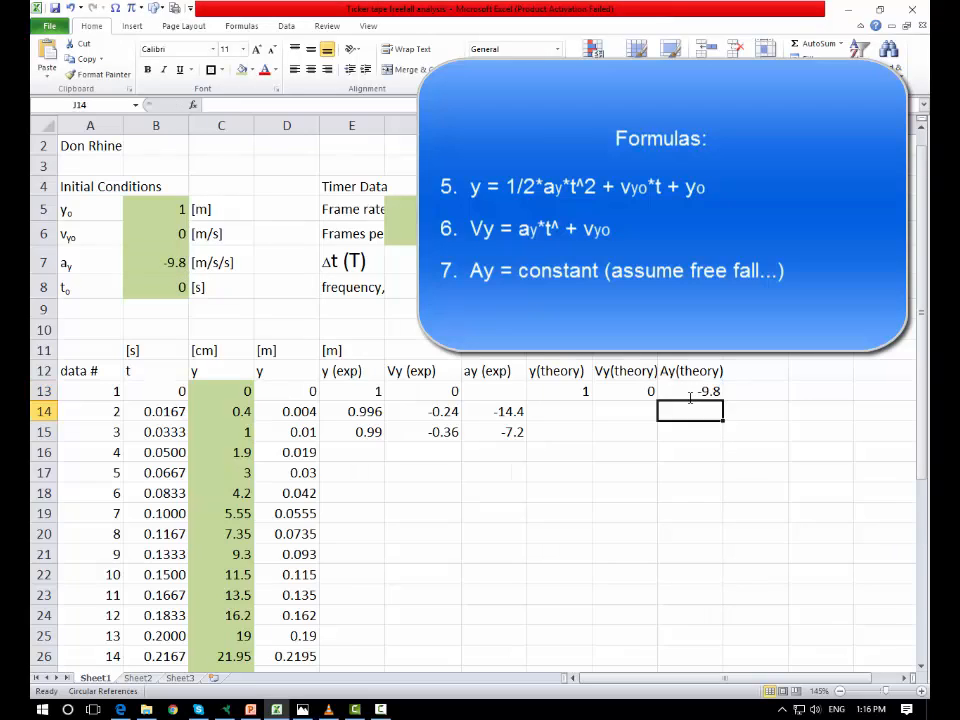
click(705, 392)
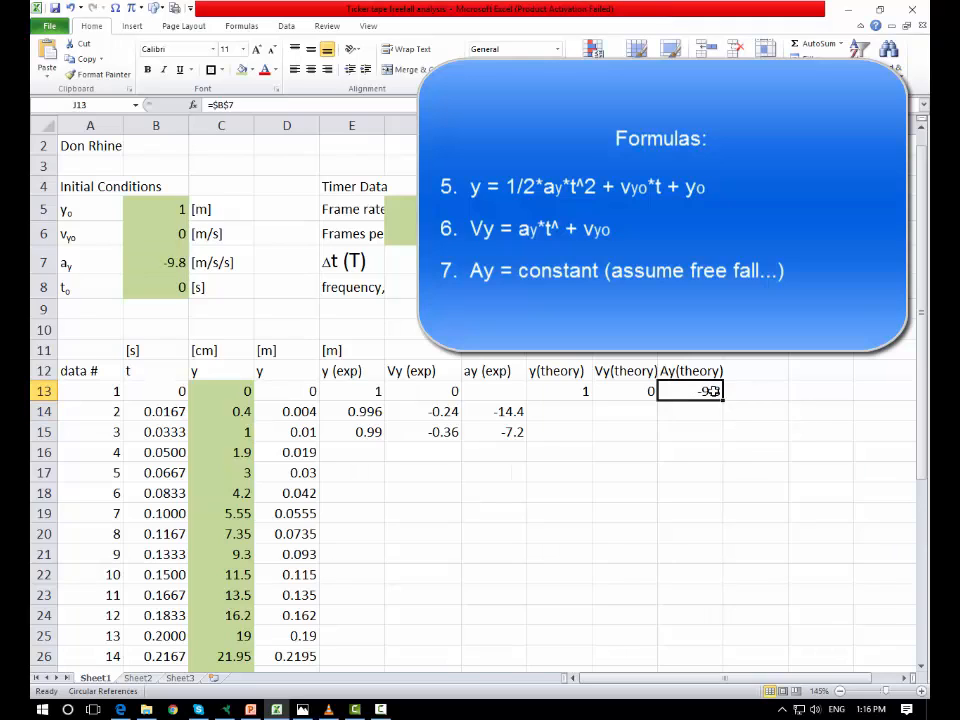
Begin the y(theory) formula in H14 with the acceleration term =0.5*$B$7*B14^2+, using an absolute reference for ay
click(584, 391)
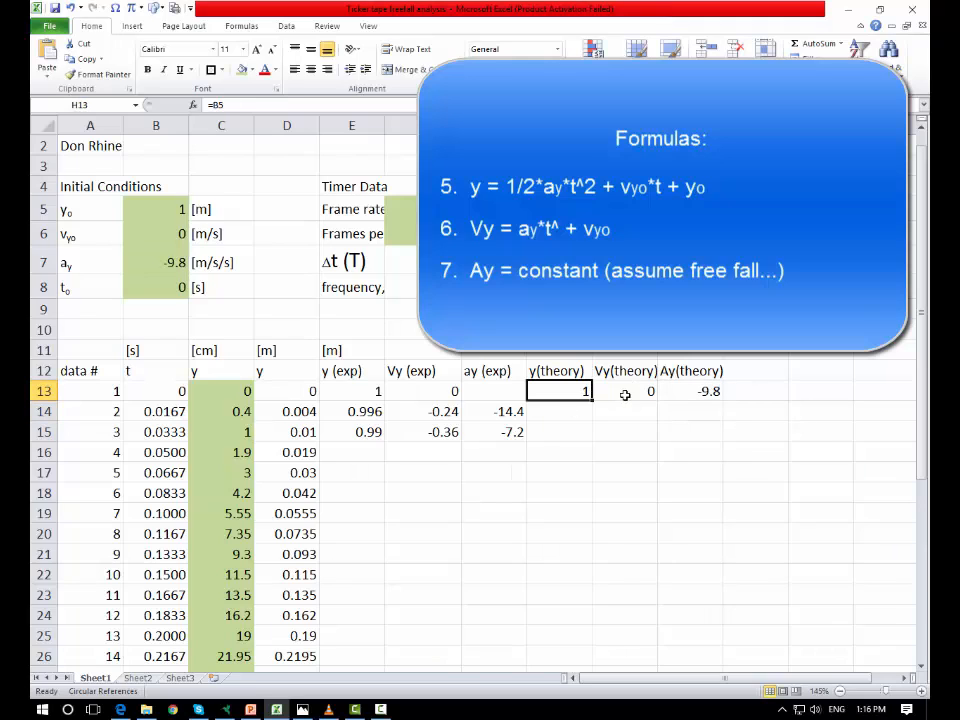
click(576, 412)
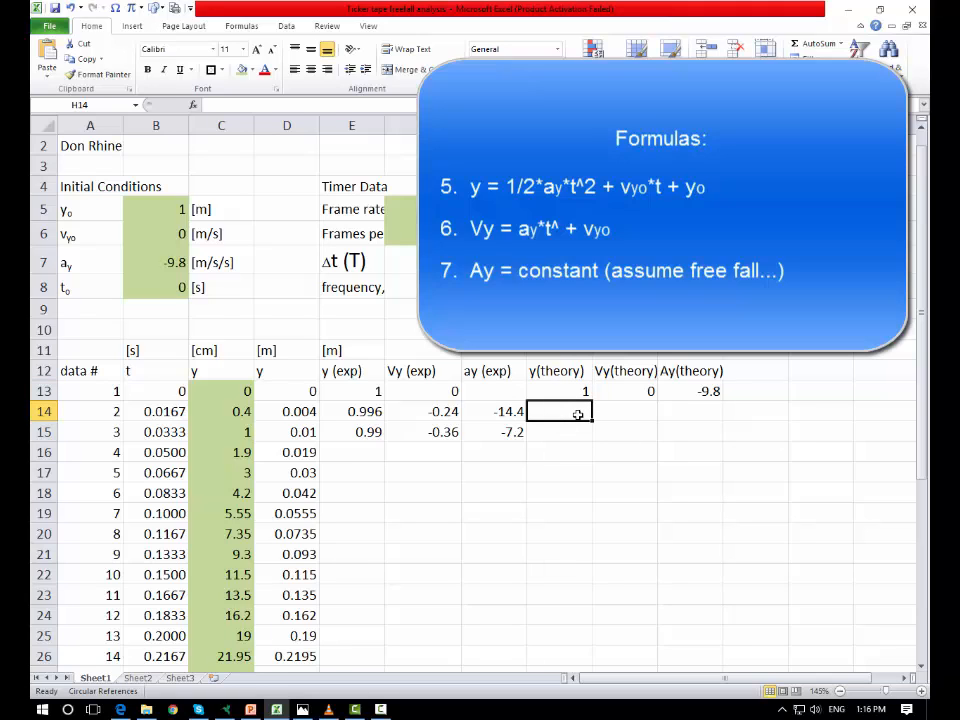
text(=)
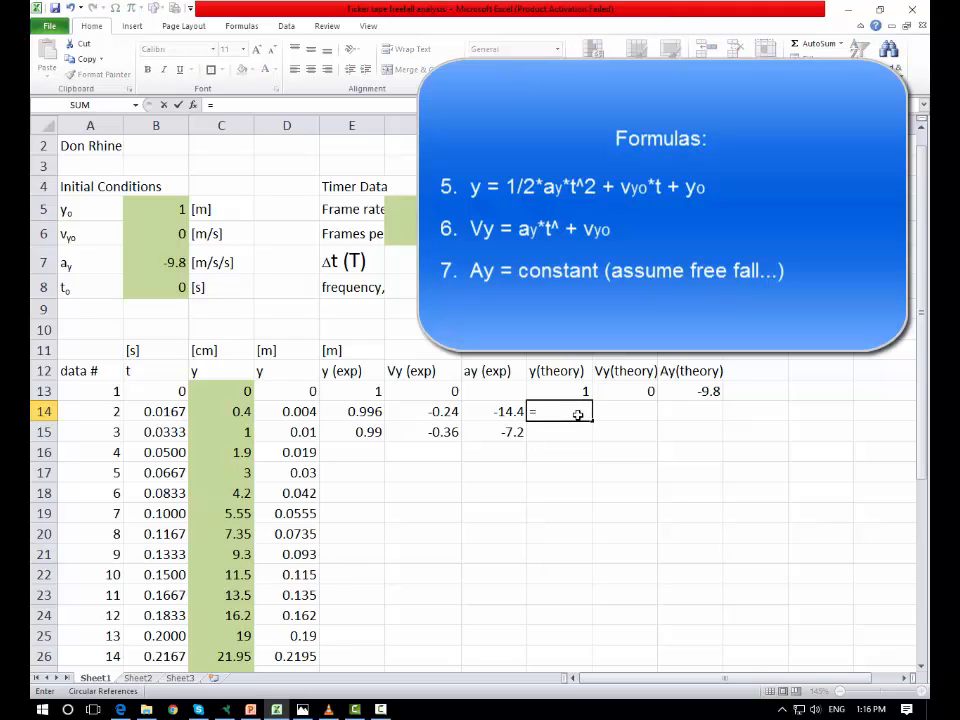
text(0.5*)
click(170, 263)
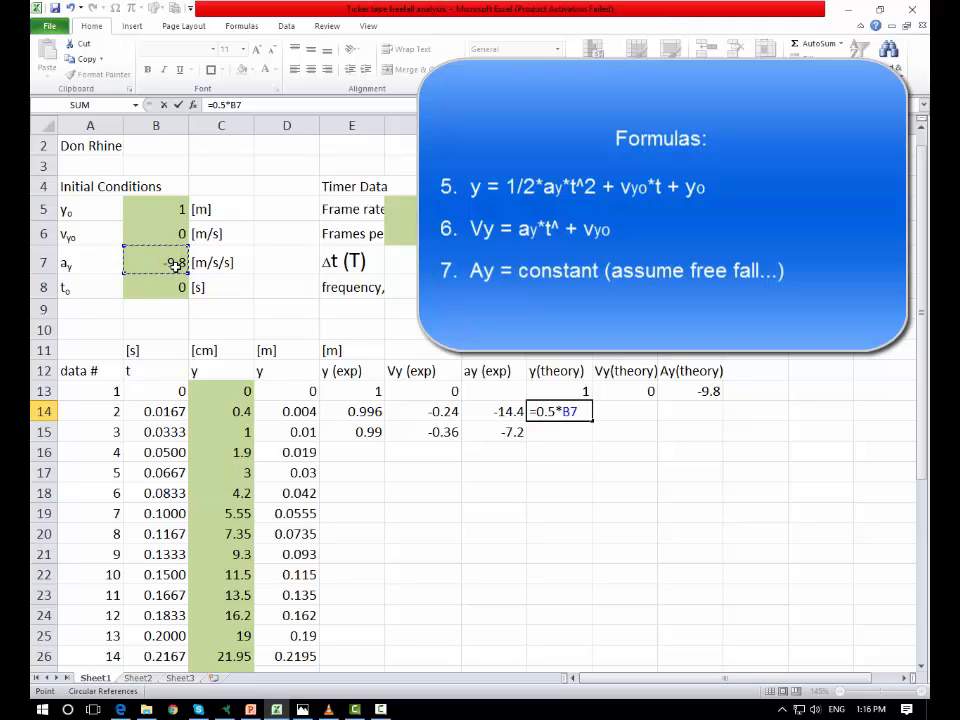
key(F4)
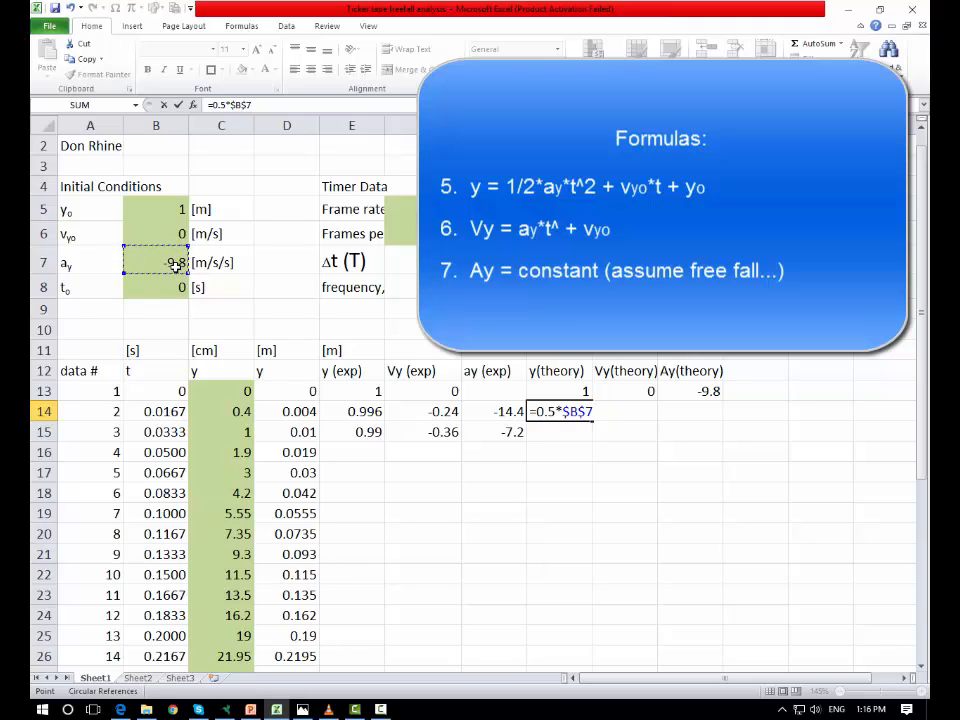
text(*)
click(166, 412)
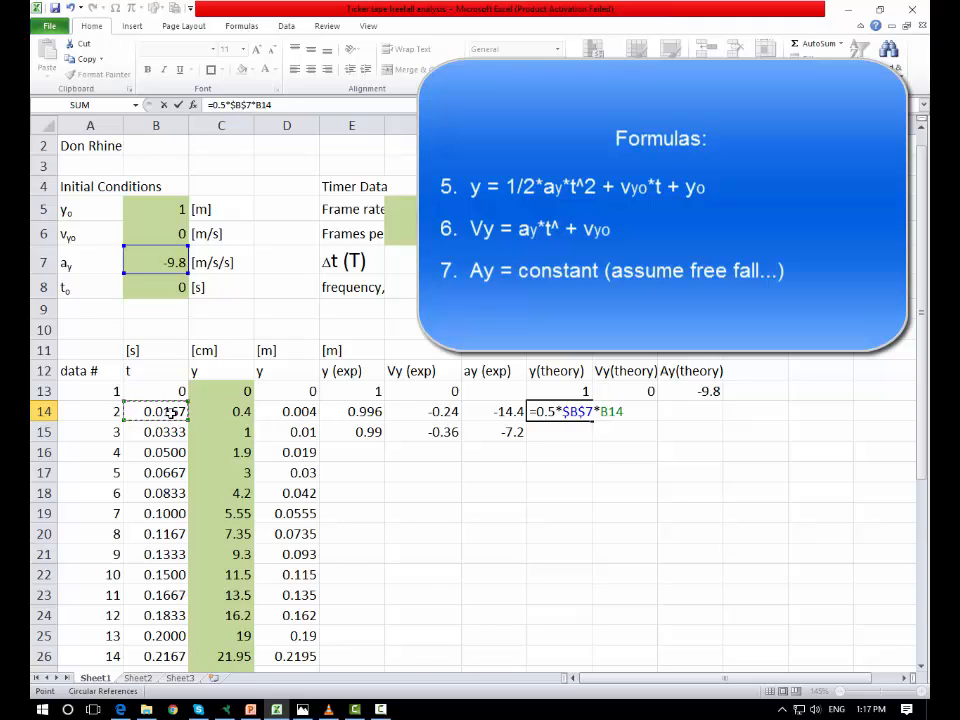
text(^2+)
Complete the H14 formula with the initial velocity and initial height terms $B$6*B14+$B$5, making B6 and B5 absolute
click(169, 231)
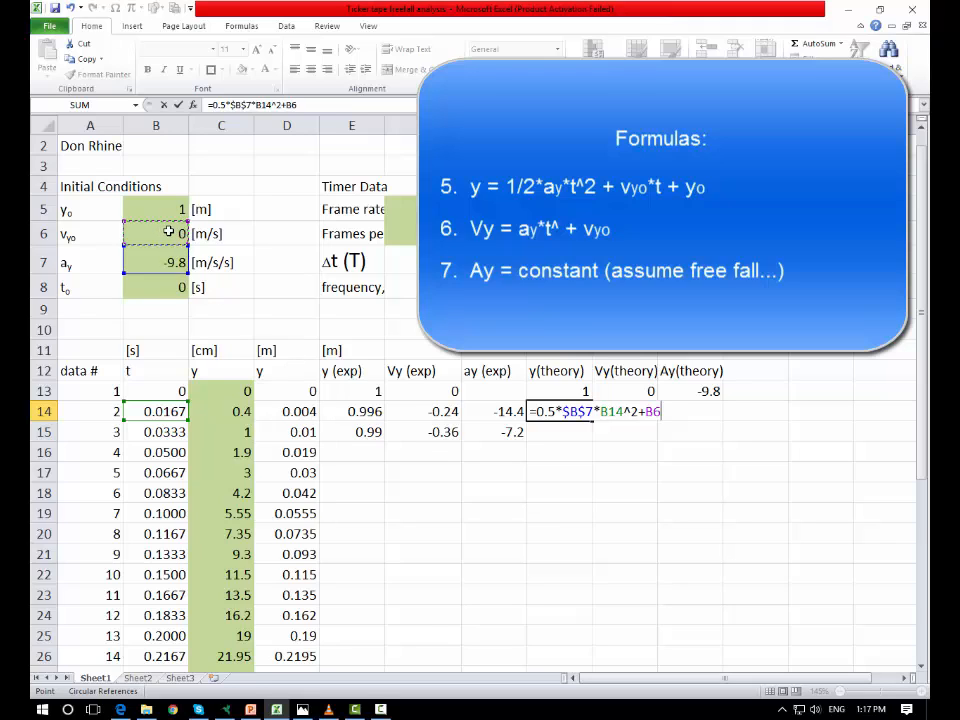
text(*)
click(159, 411)
click(652, 411)
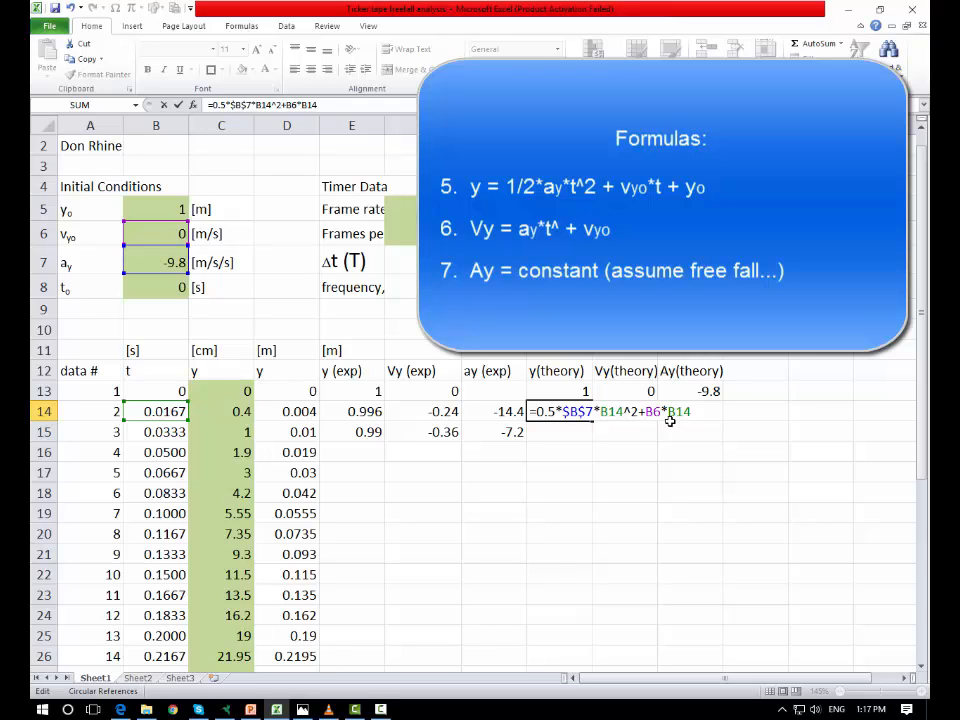
key(F4)
click(690, 412)
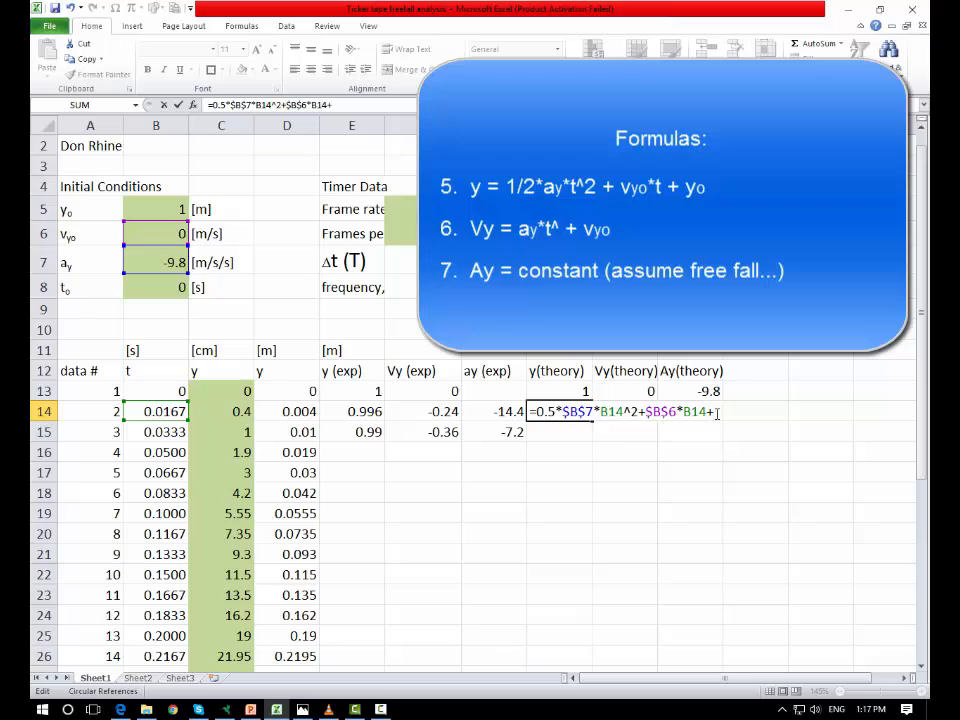
click(171, 214)
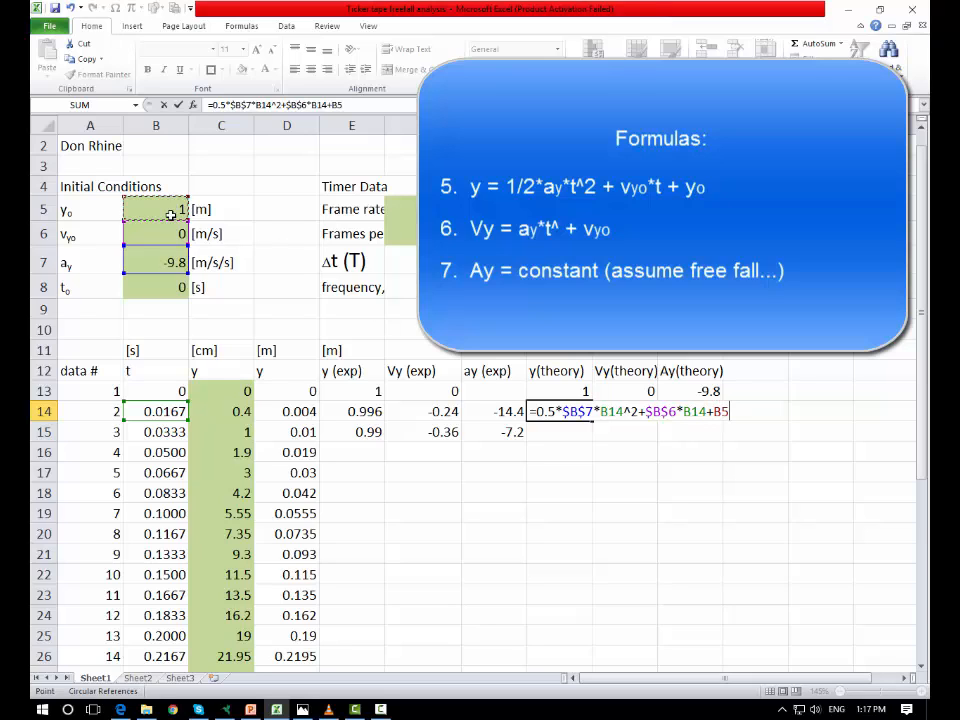
click(720, 412)
key(F4)
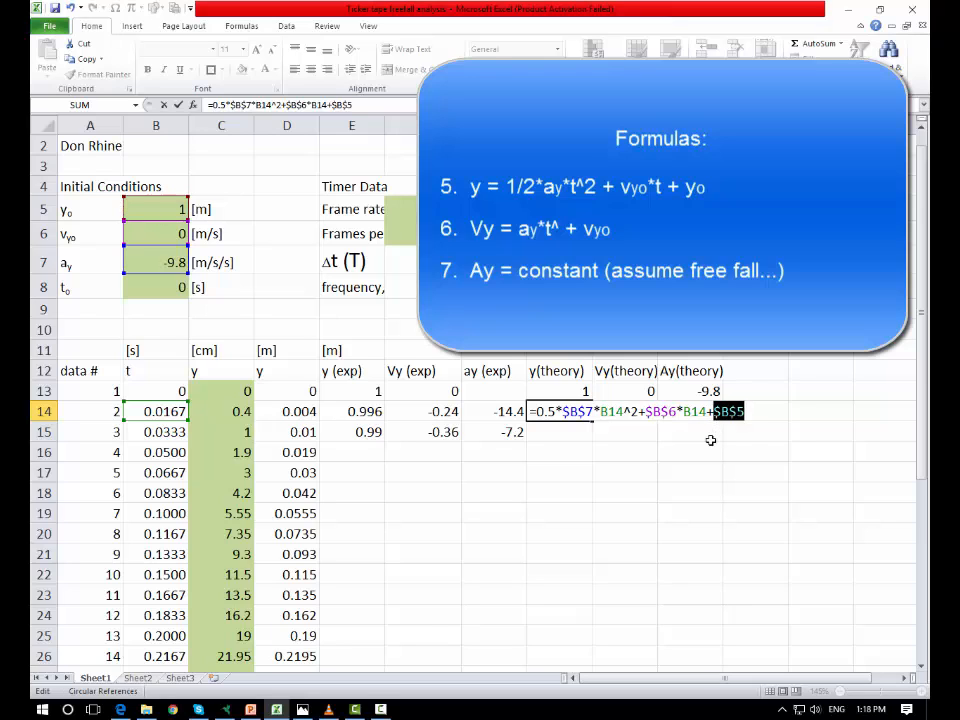
key(Return)
Fill the y(theory) formula from H14 down to H15 and inspect the copied formula's references
click(580, 412)
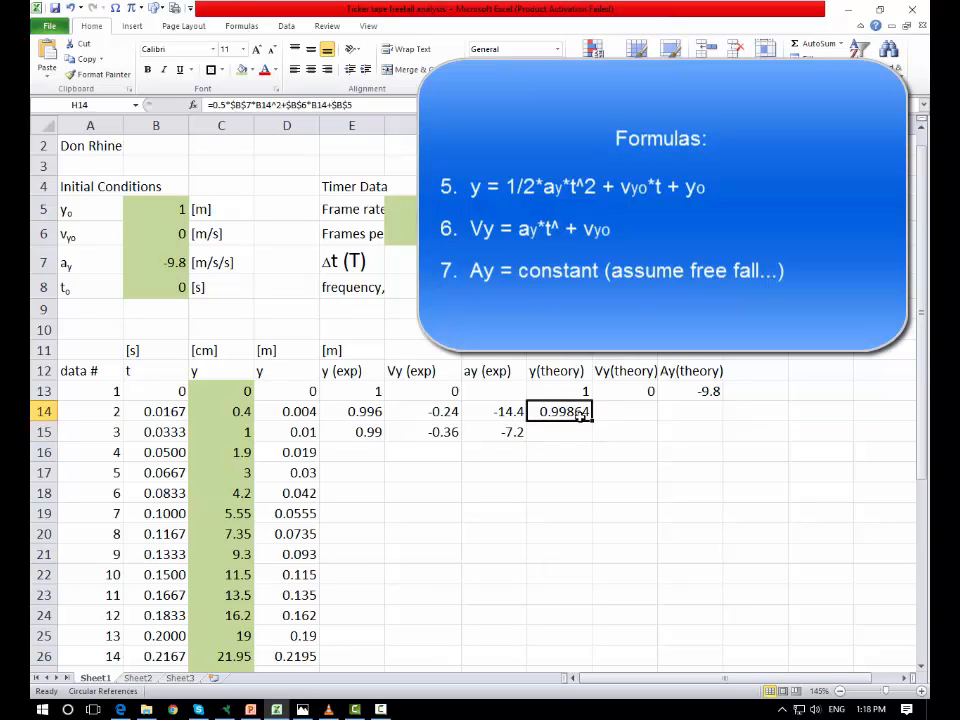
drag(591, 421, 591, 434)
click(577, 432)
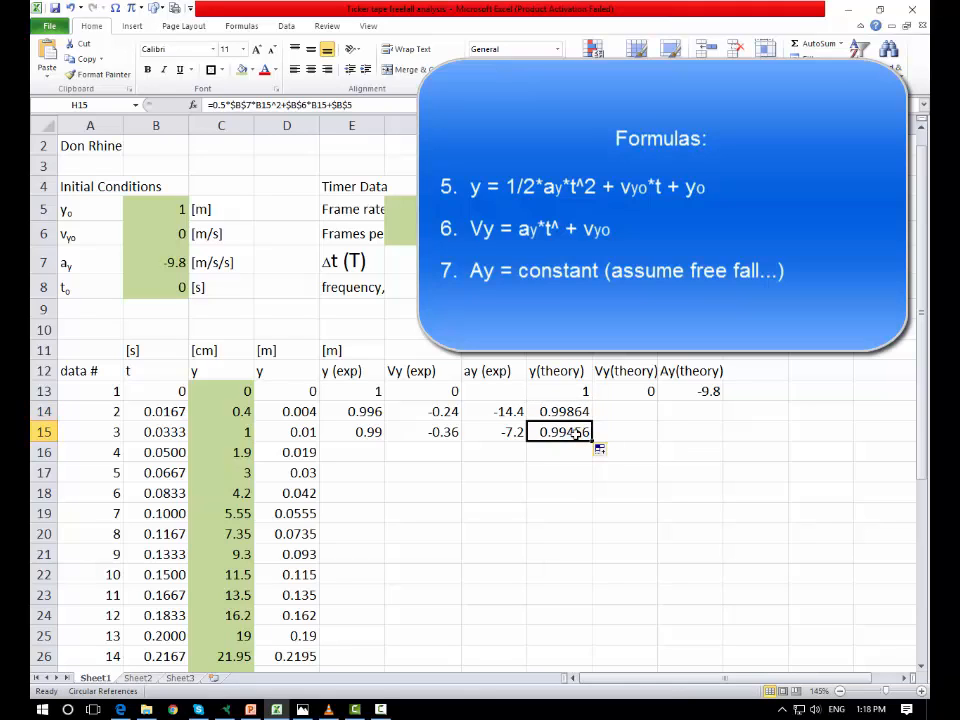
Enter =$B$7*B14+$B$6 in I14 to calculate Vy(theory) and fill it down to I15
click(652, 410)
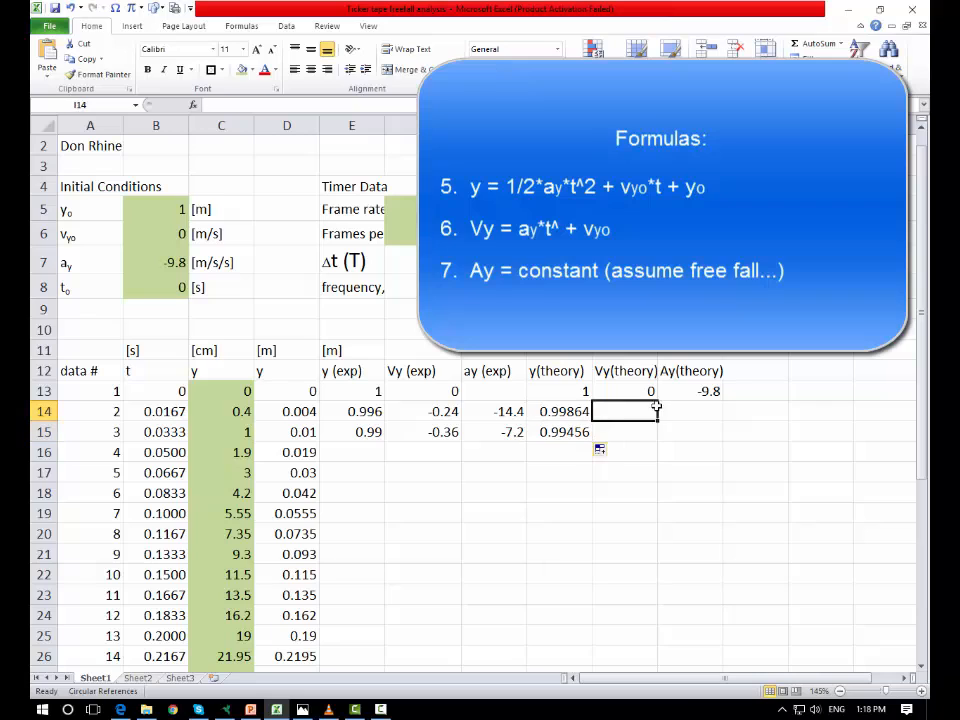
double_click(623, 413)
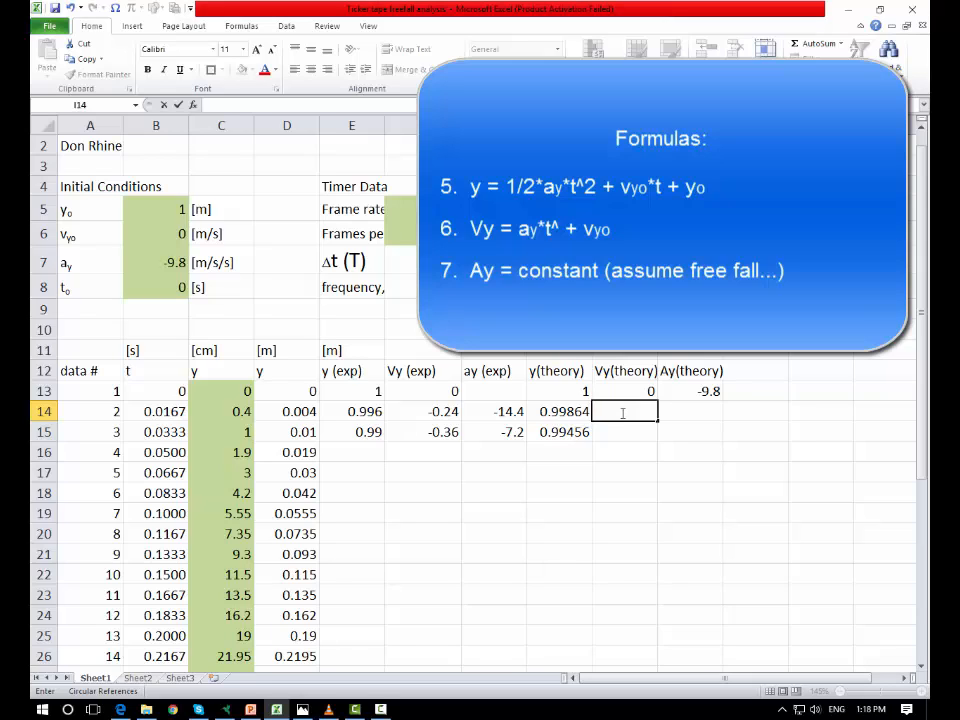
text(=)
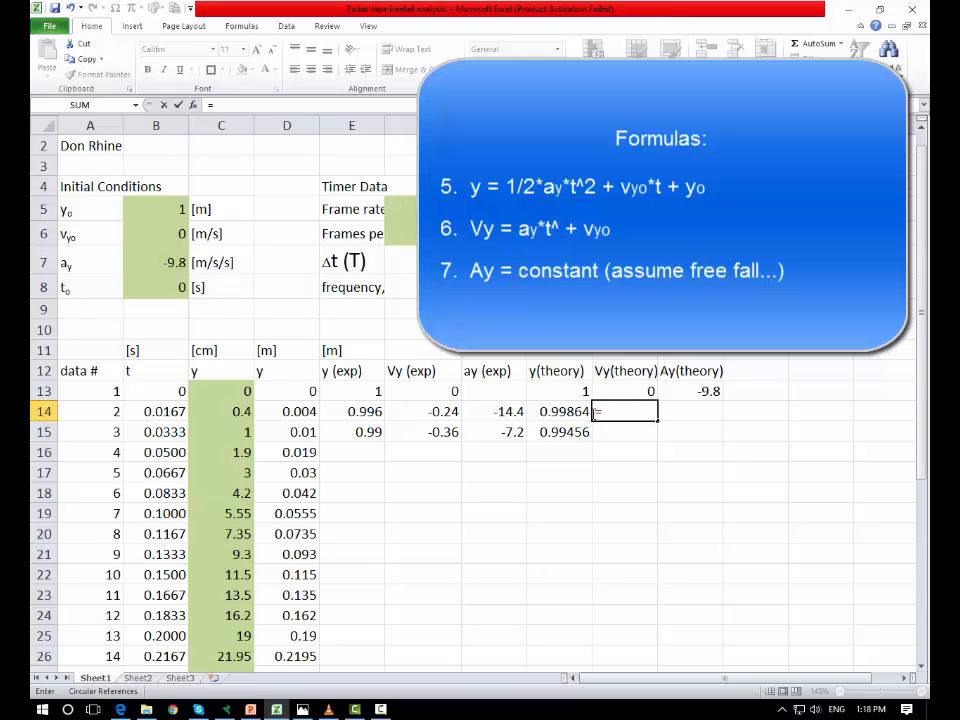
click(140, 261)
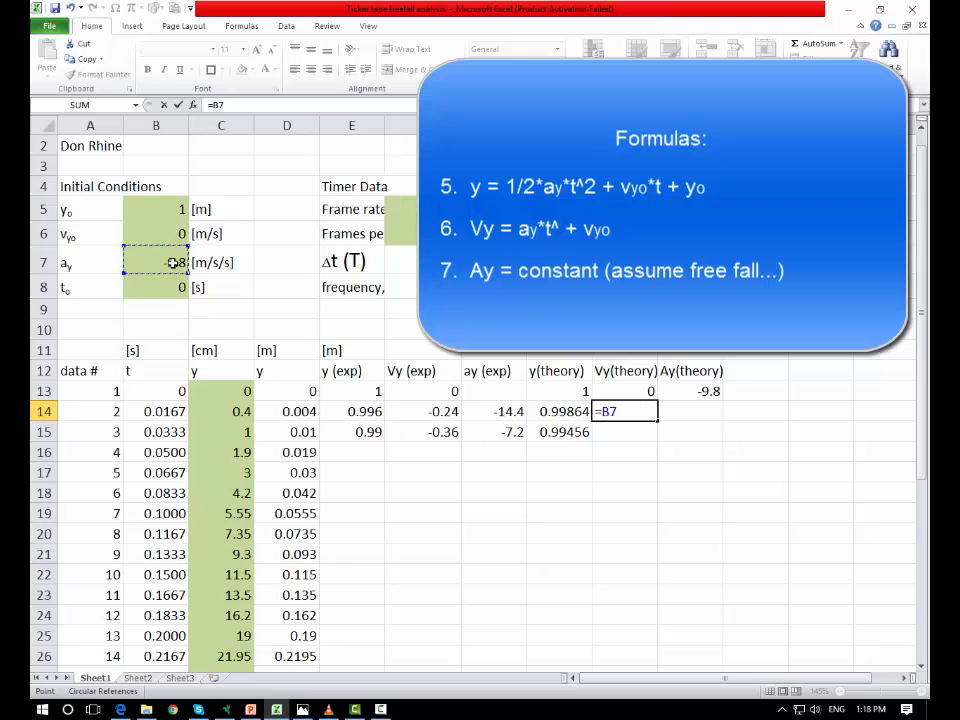
key(F4)
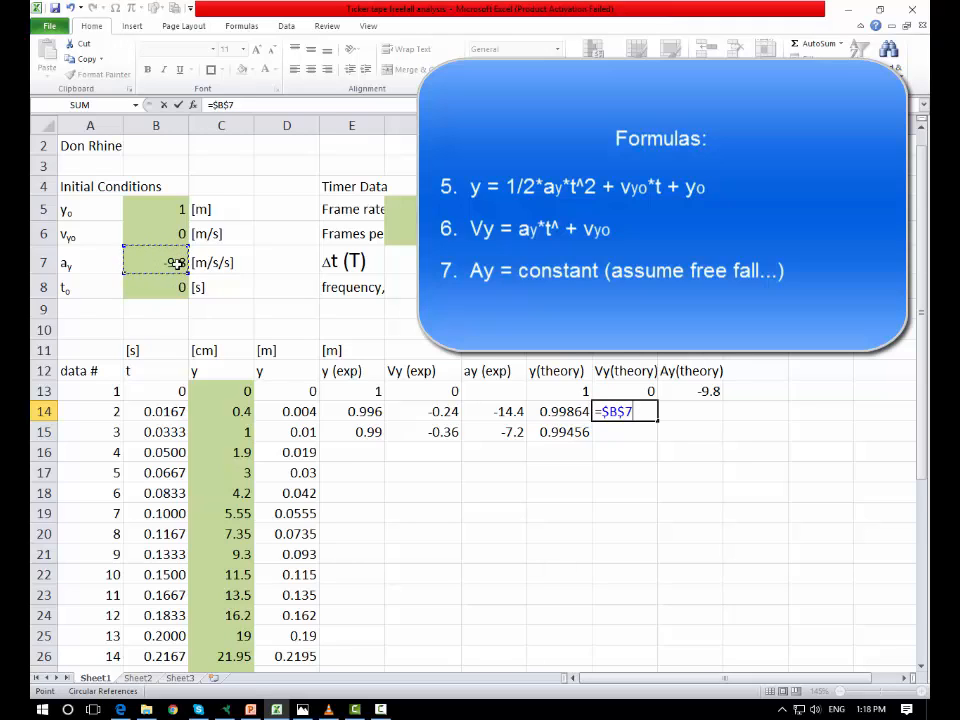
text(+)
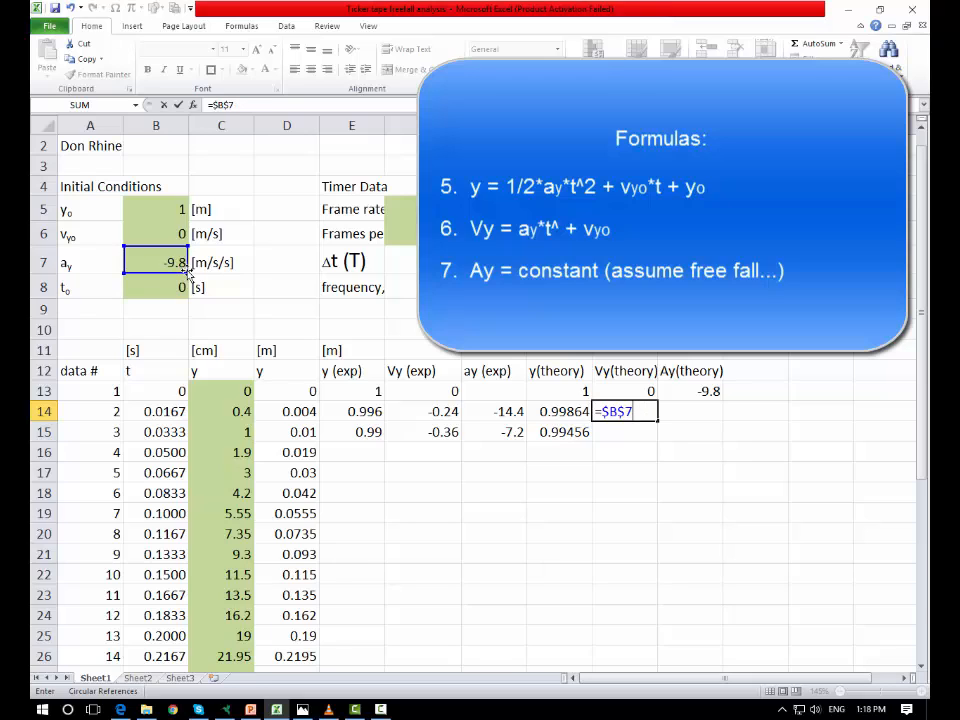
text(*)
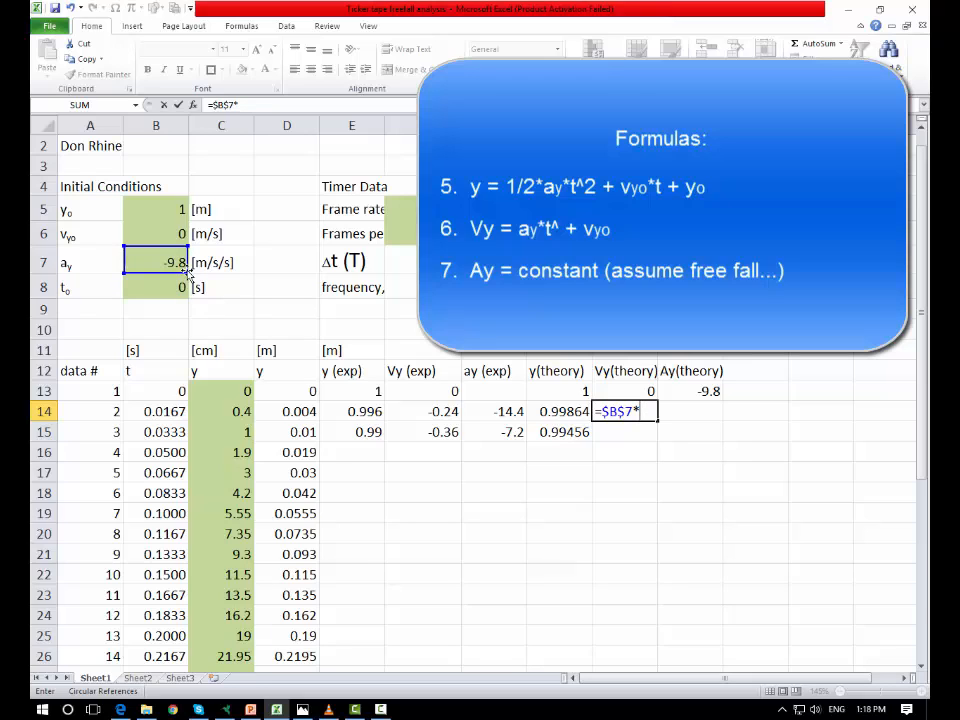
click(159, 411)
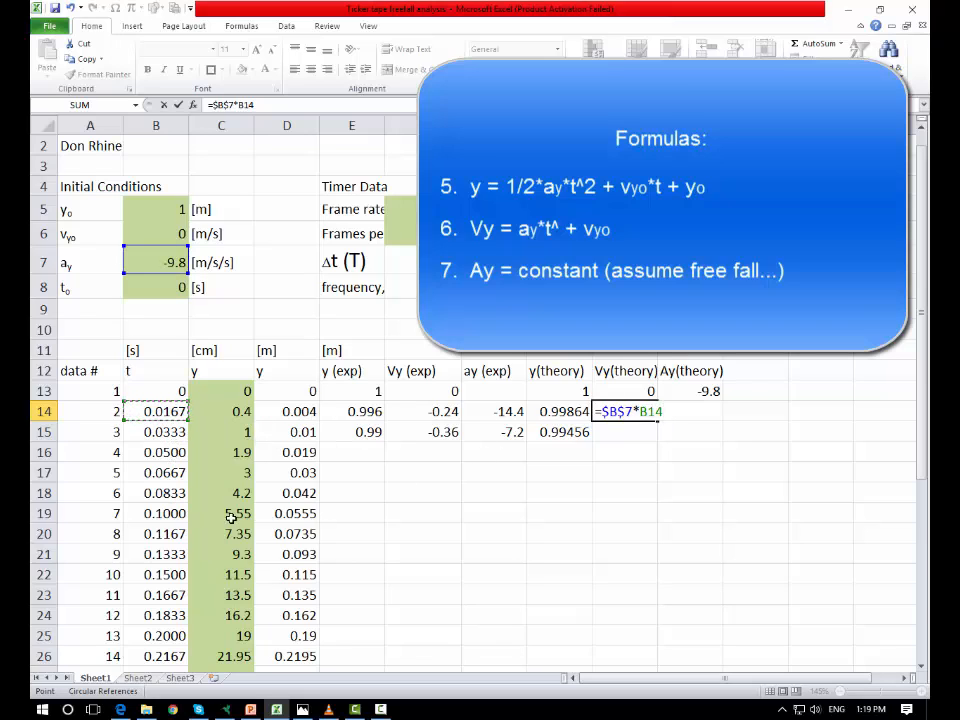
text(+)
click(156, 231)
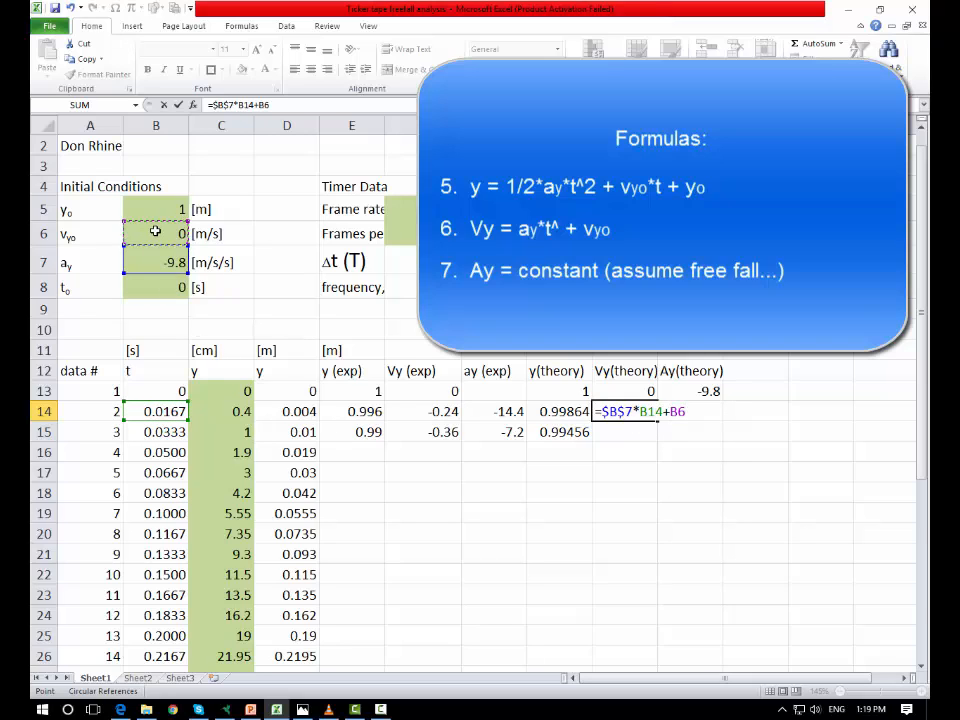
key(F4)
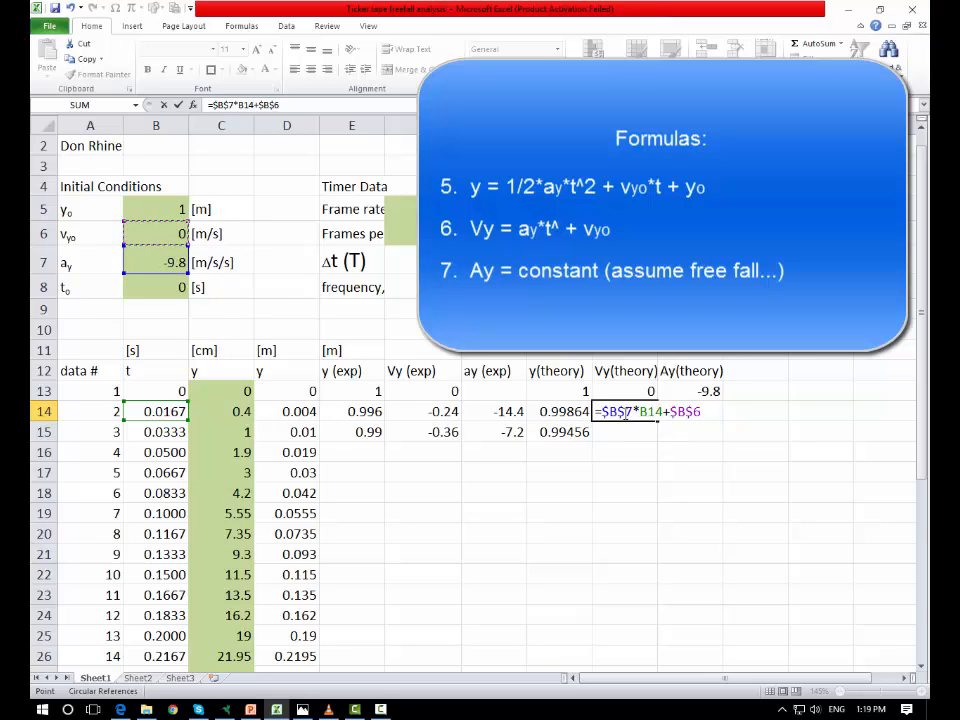
key(Return)
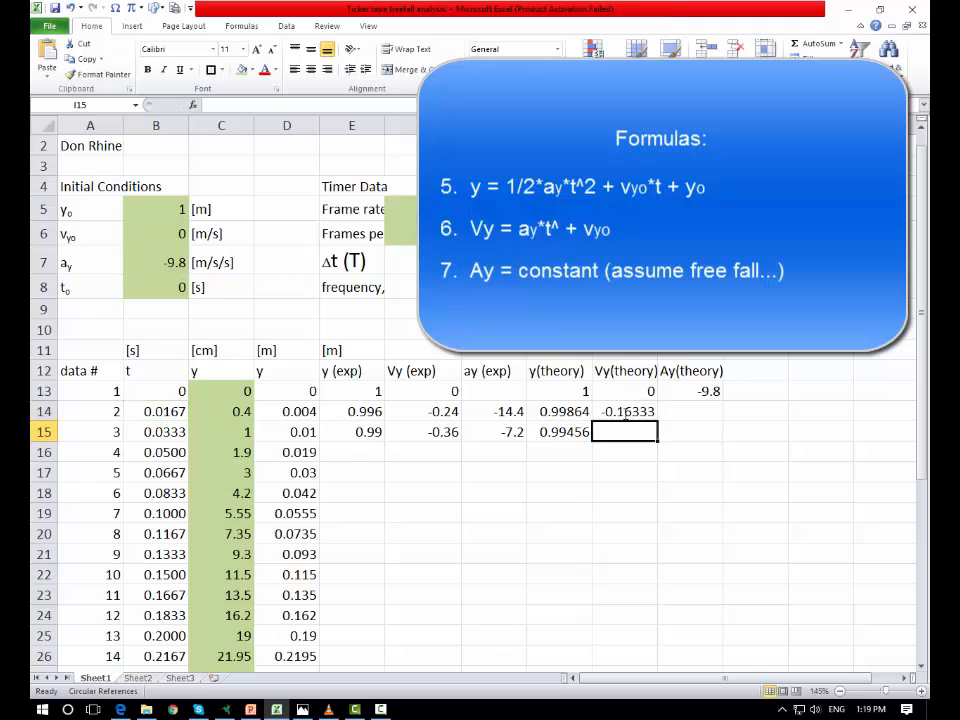
key(Up)
drag(657, 421, 664, 431)
Check the absolute reference in J13 and fill the Ay(theory) formula down to J15
click(699, 411)
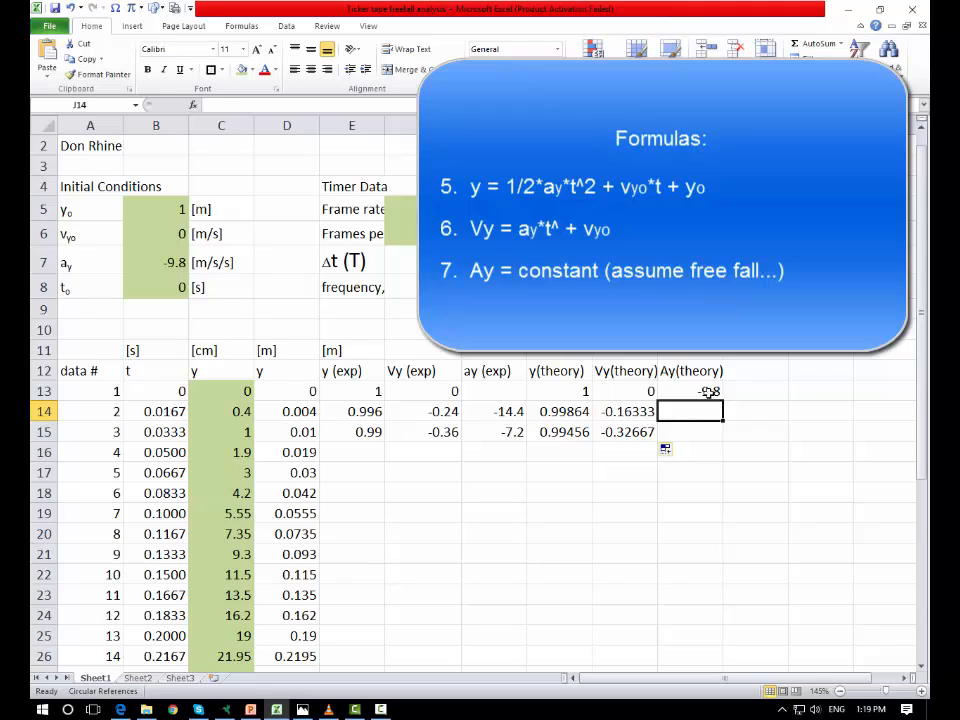
click(712, 391)
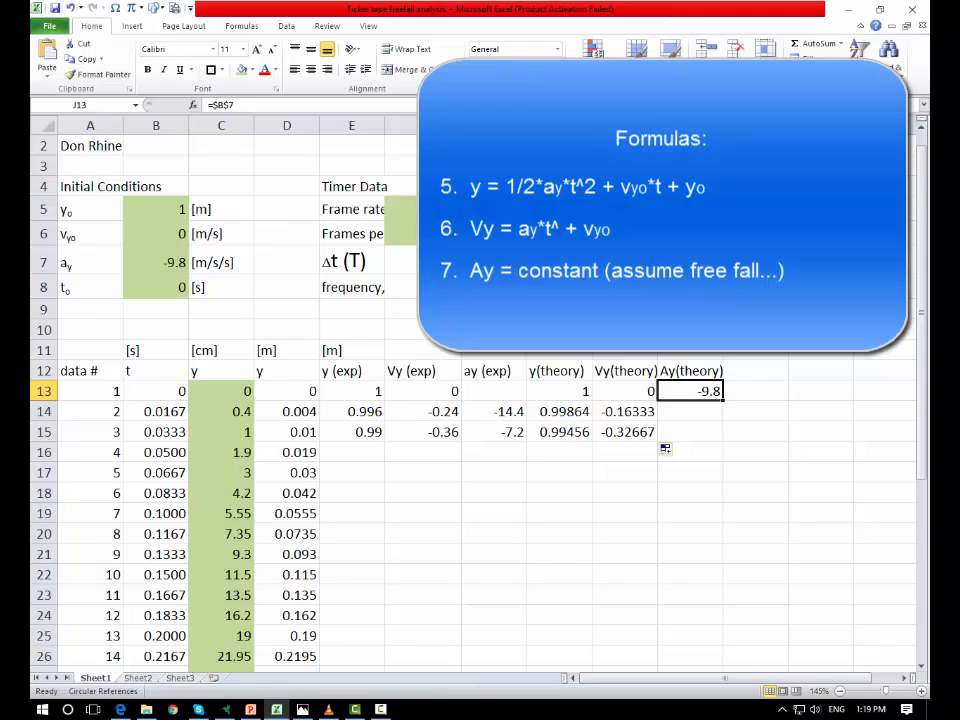
double_click(694, 391)
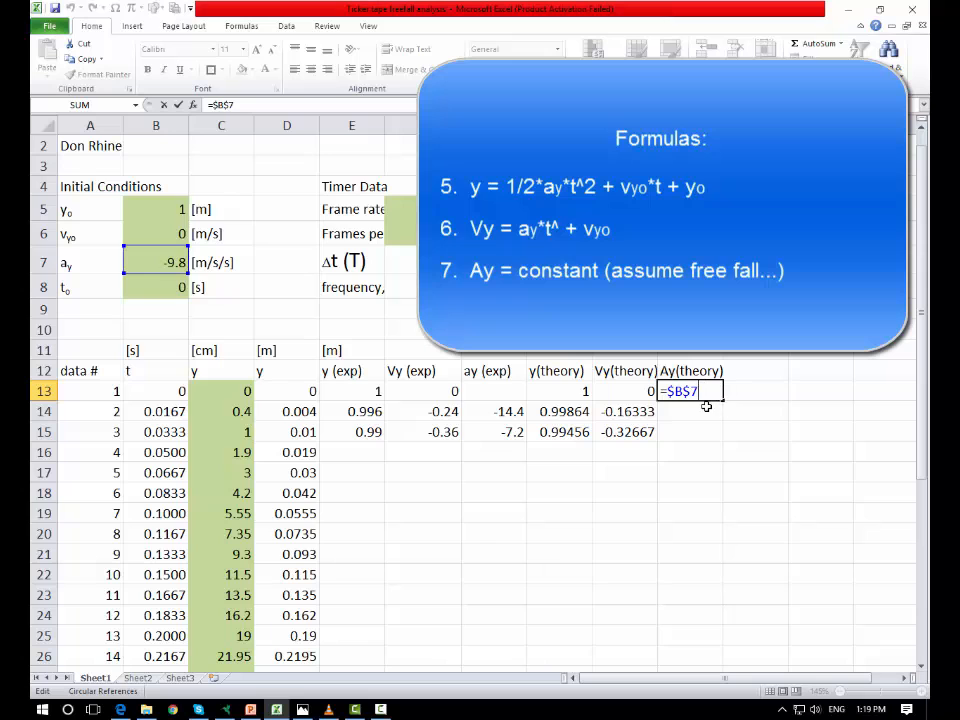
key(Return)
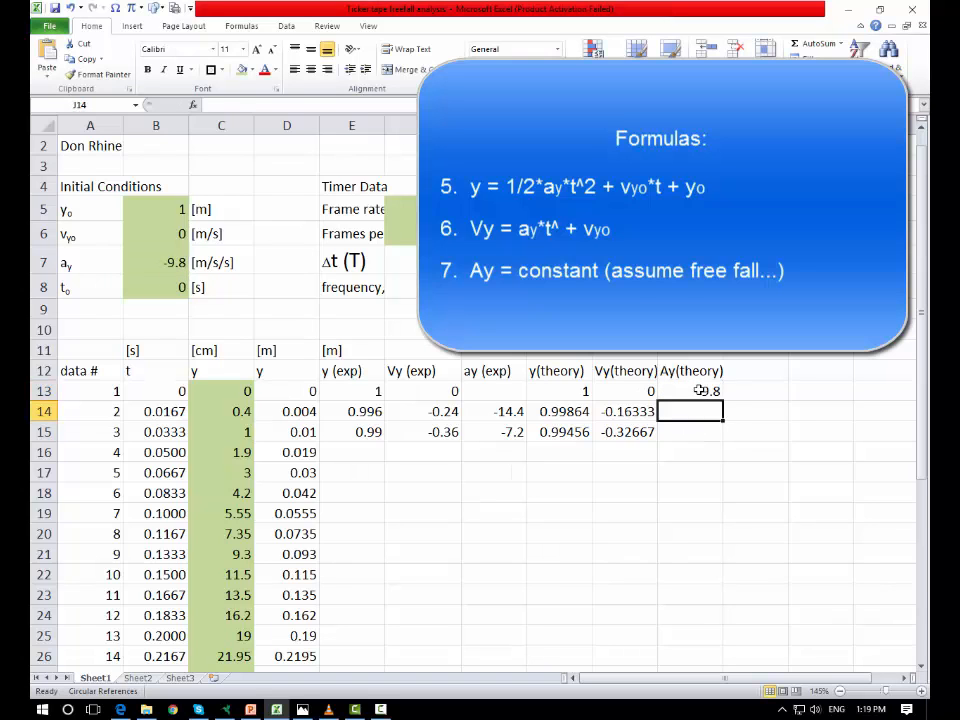
click(706, 392)
drag(724, 399, 722, 442)
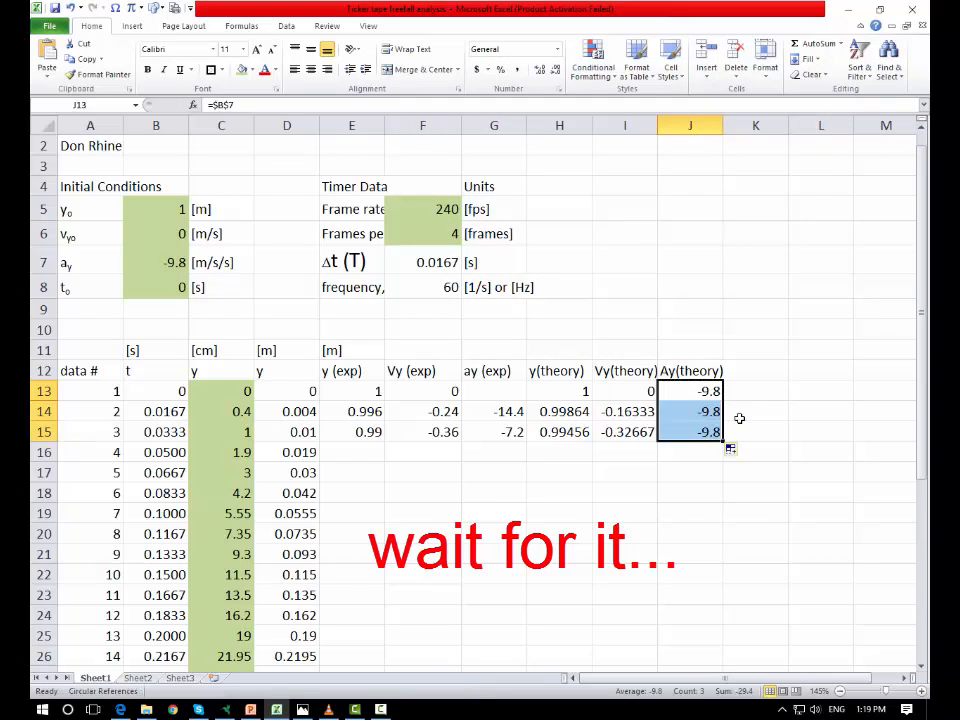
Fill the experimental and theoretical height, velocity and acceleration formulas in E15:J15 down to row 41 for all data points
click(700, 425)
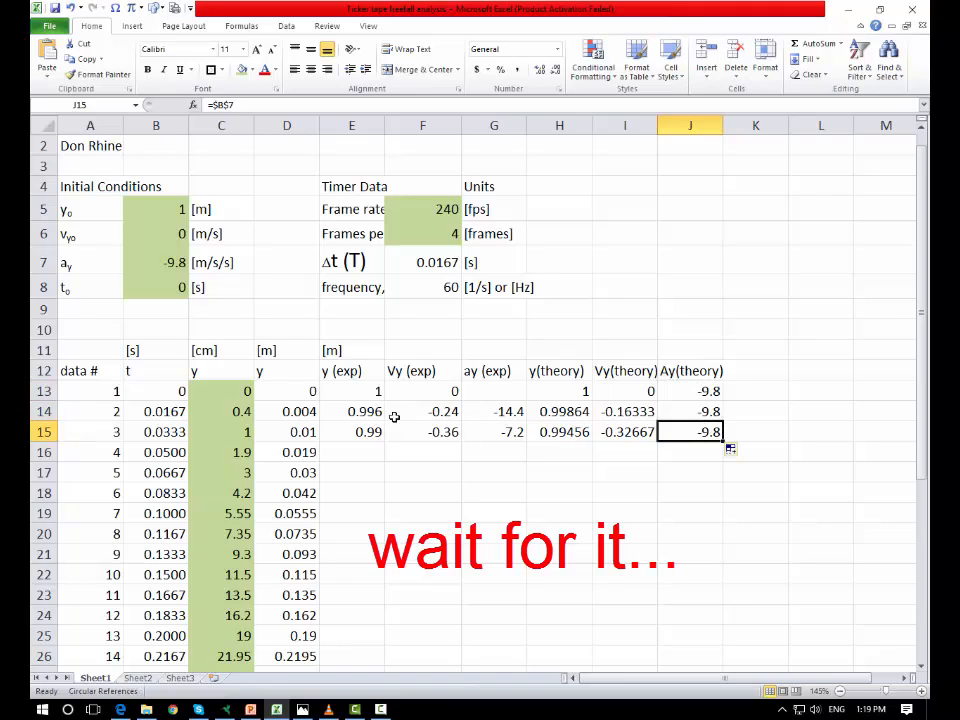
click(365, 413)
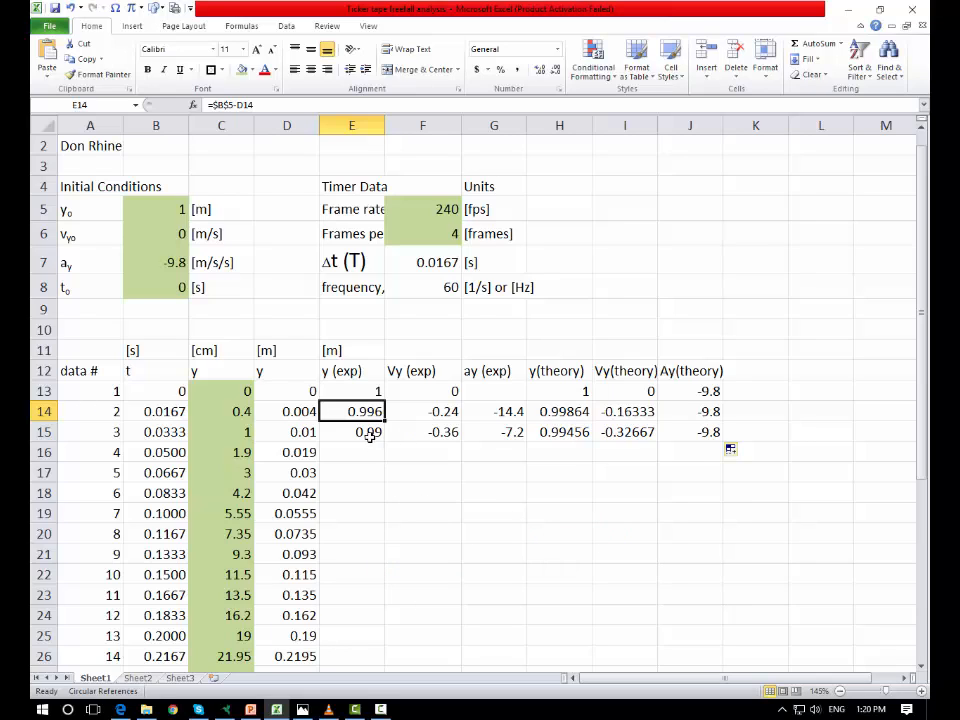
drag(366, 432, 719, 605)
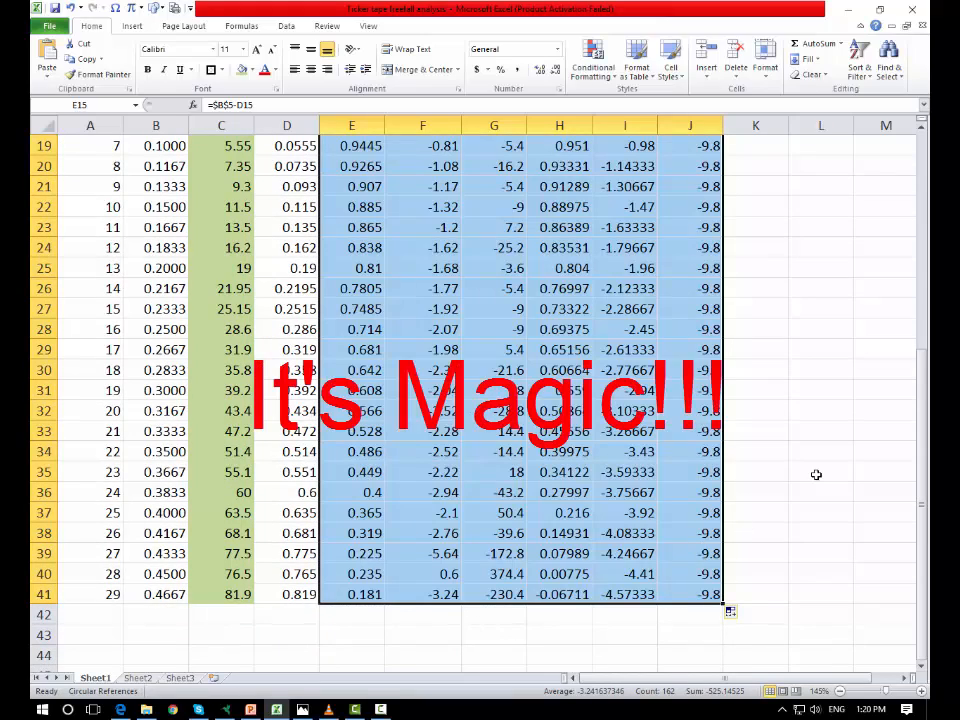
scroll(815, 475, up, 5)
scroll(815, 475, up, 1)
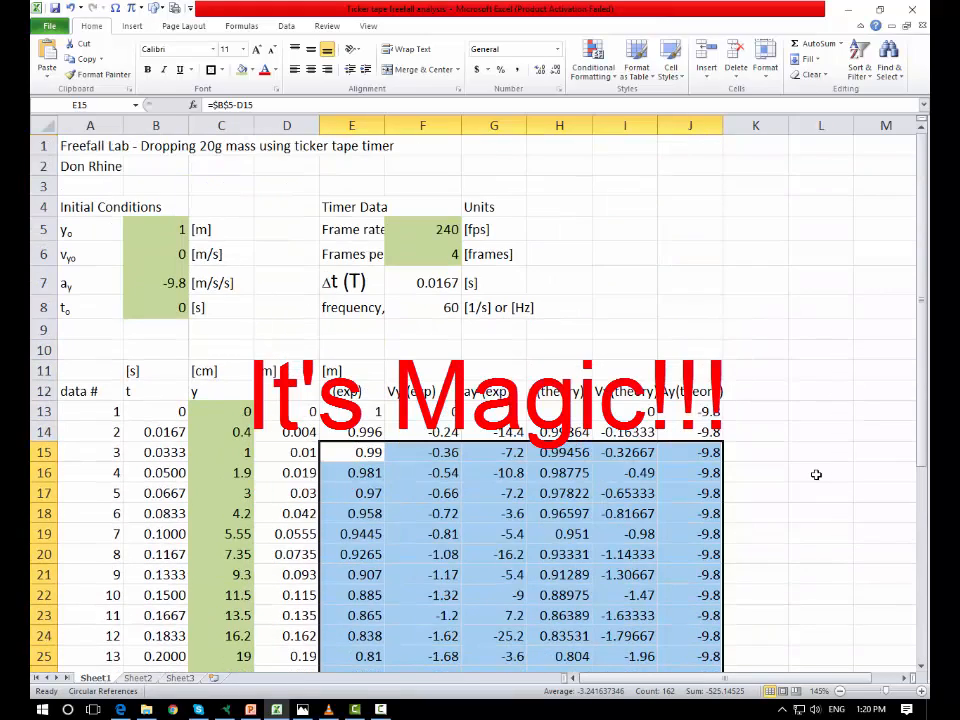
click(756, 328)
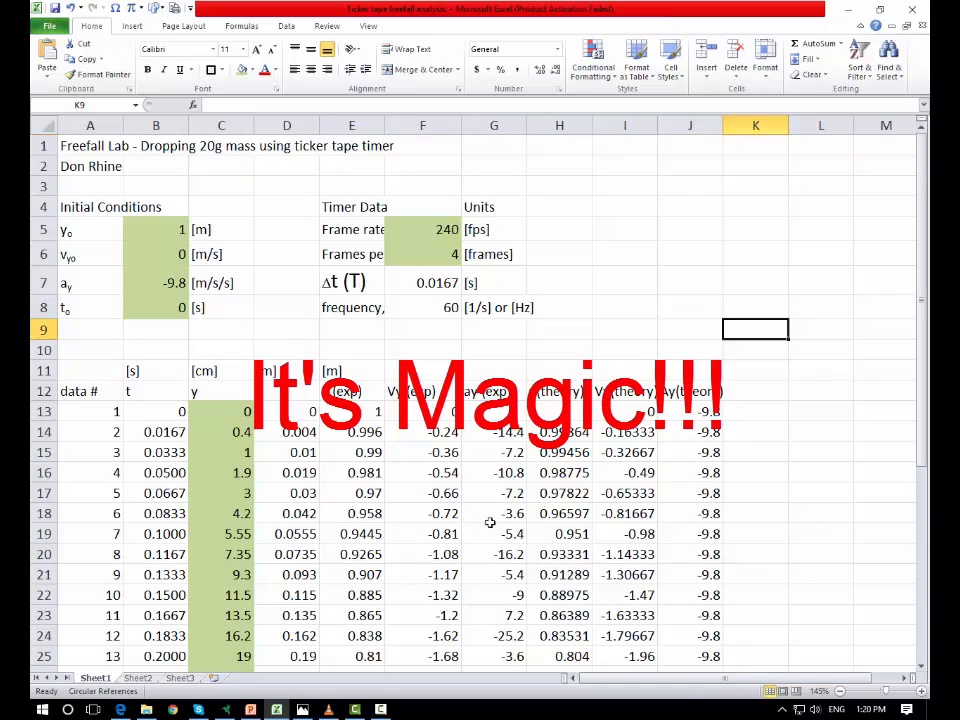
Switch to the PowerPoint presentation about using spreadsheets to analyse physics data
click(253, 710)
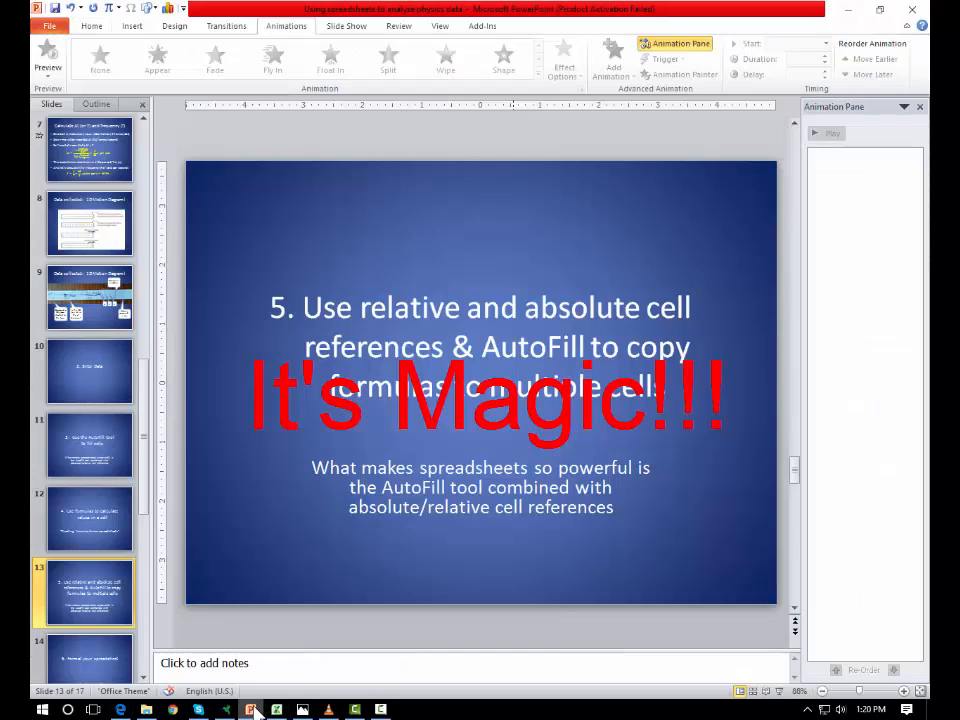